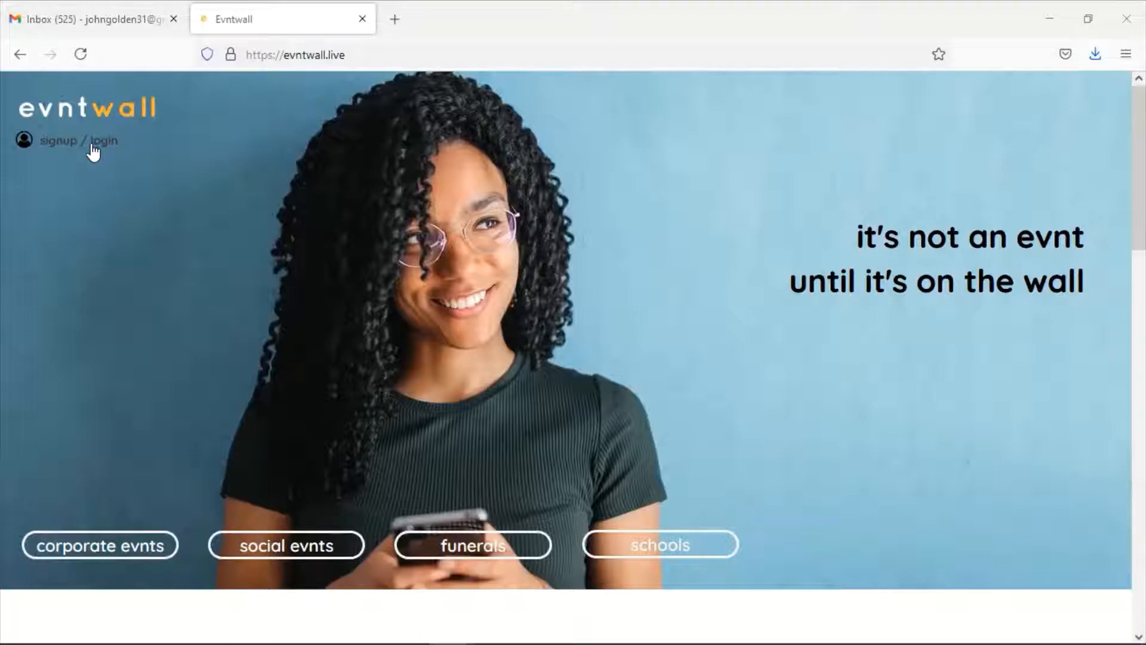
Start a sign-up with the account e-mail, registering as a Customer based in South Africa
{"action": "left_click", "coordinate": [90, 141]}
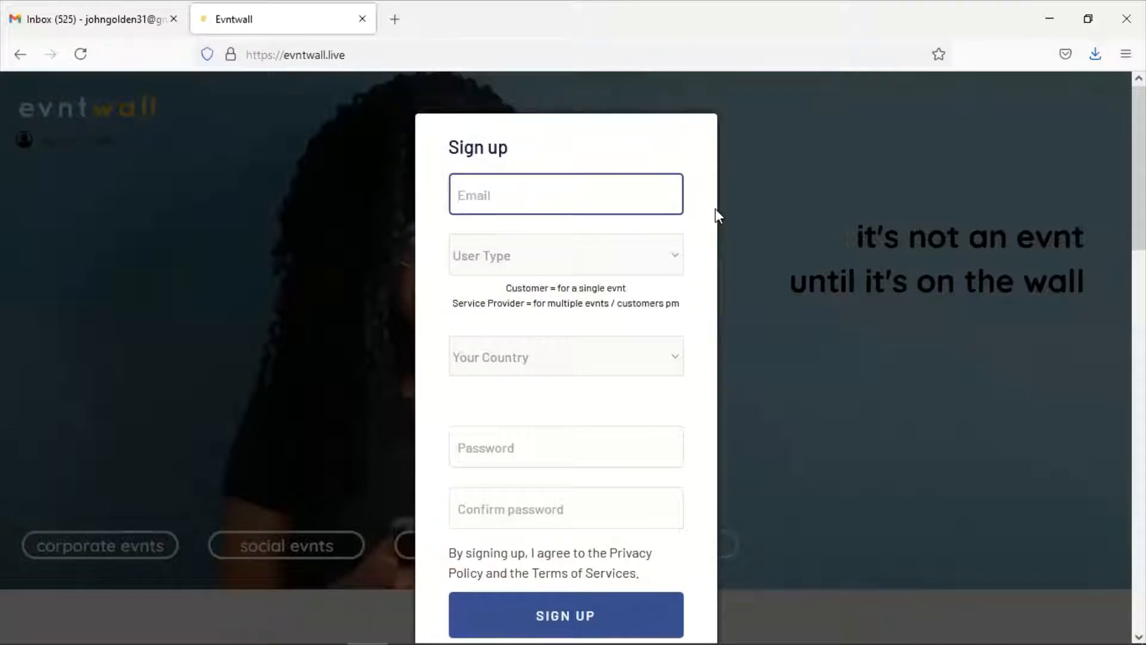
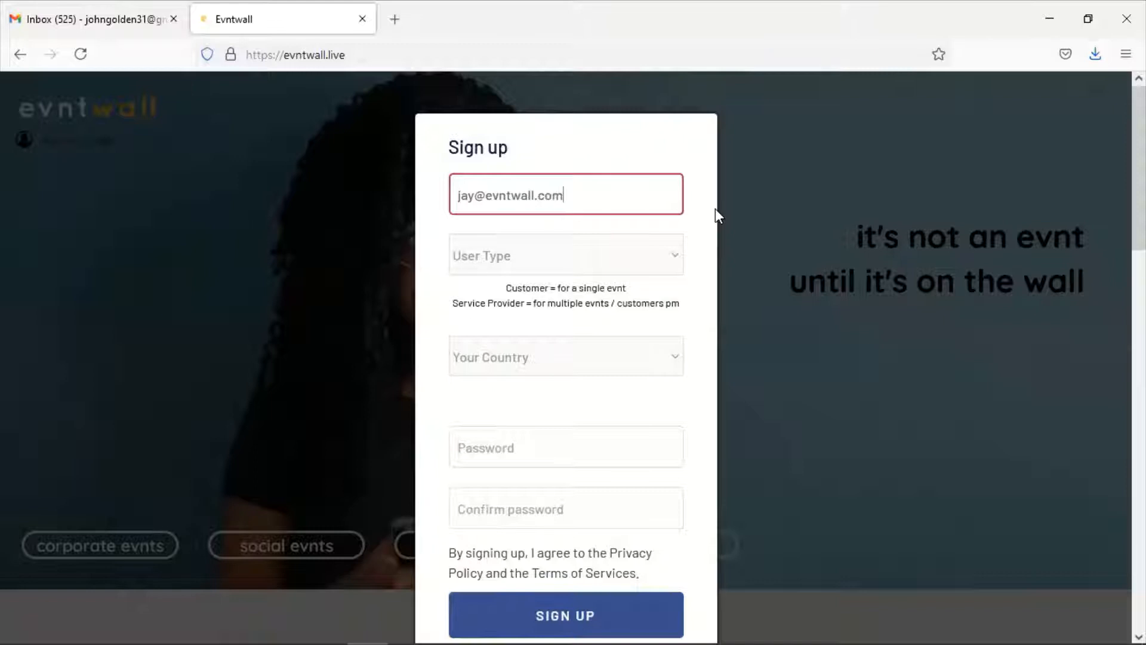
{"action": "key", "text": "Tab"}
{"action": "left_click", "coordinate": [661, 259]}
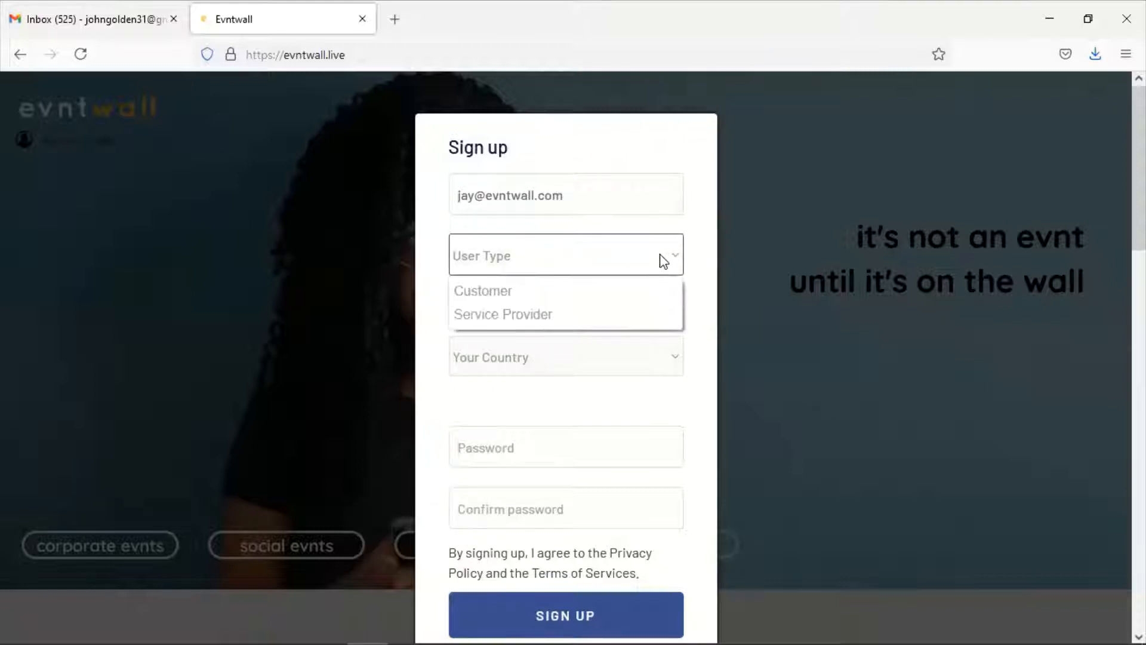
{"action": "left_click", "coordinate": [577, 300]}
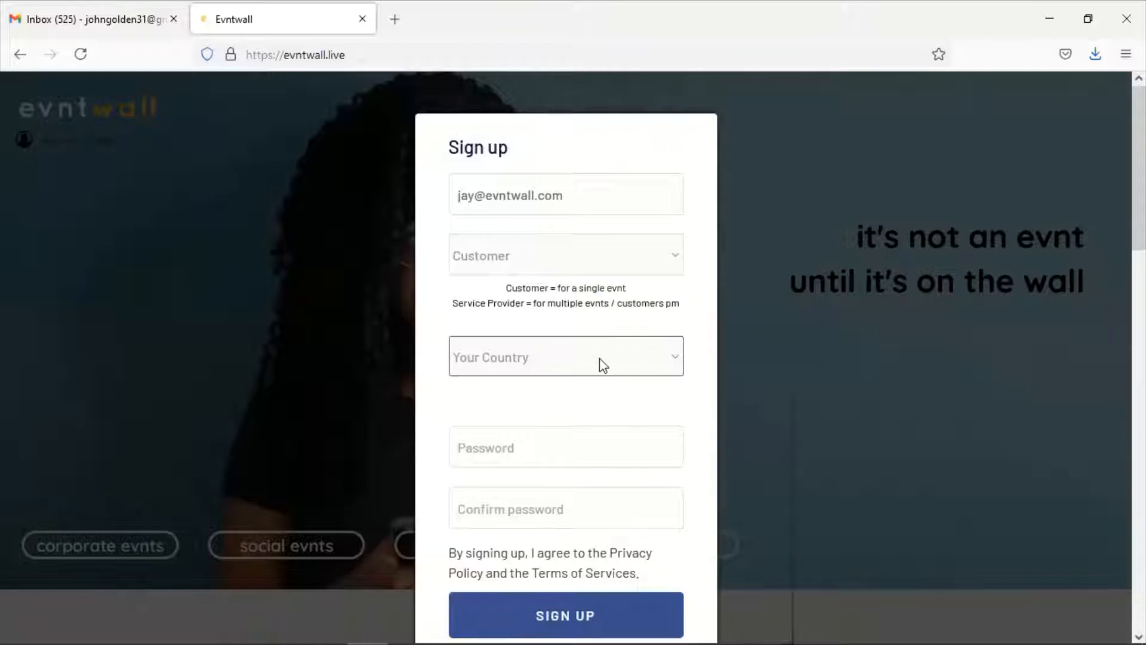
{"action": "left_click", "coordinate": [617, 363]}
{"action": "type", "text": "sou"}
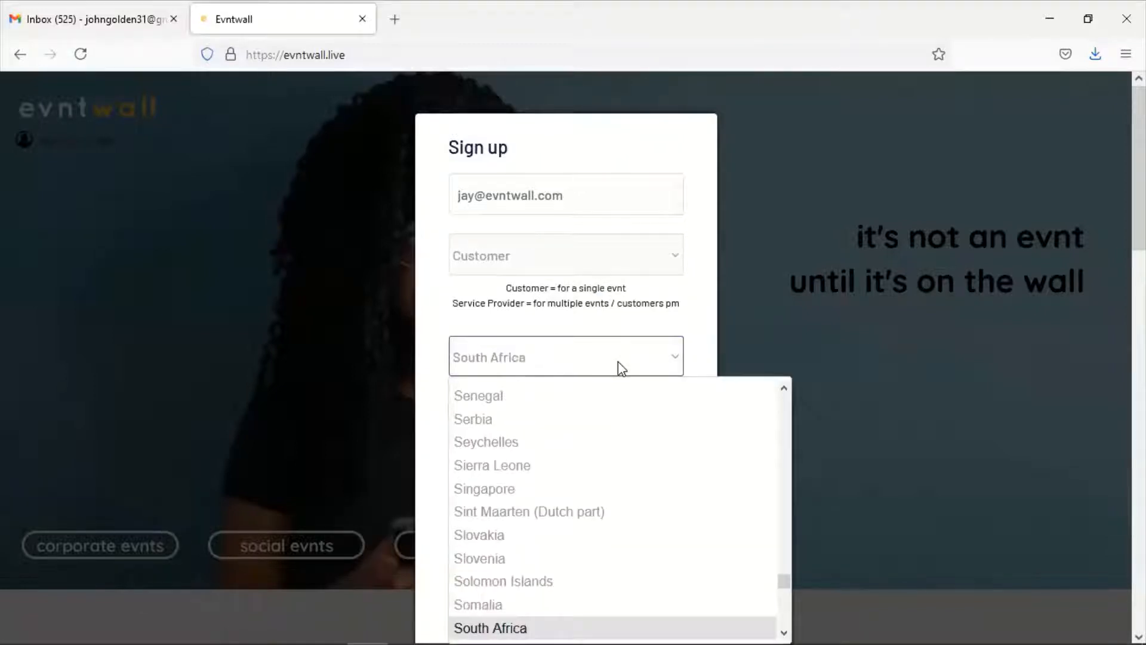
{"action": "left_click", "coordinate": [562, 623]}
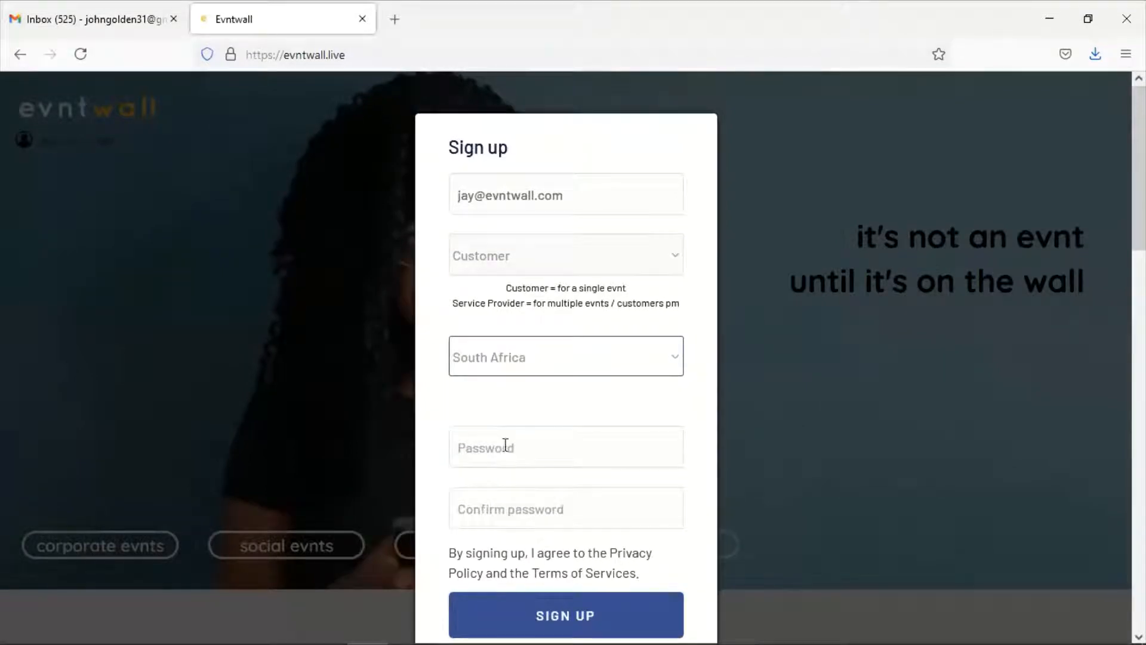
Enter and confirm the account password, then submit the sign-up form
{"action": "left_click", "coordinate": [505, 447]}
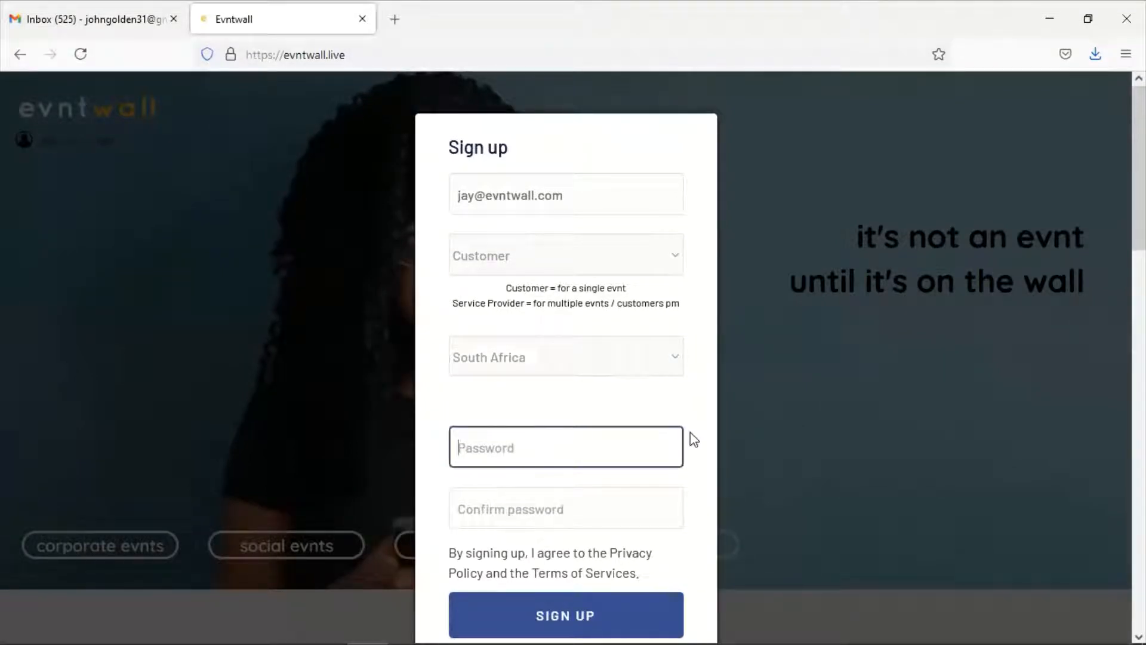
{"action": "type", "text": "1234567"}
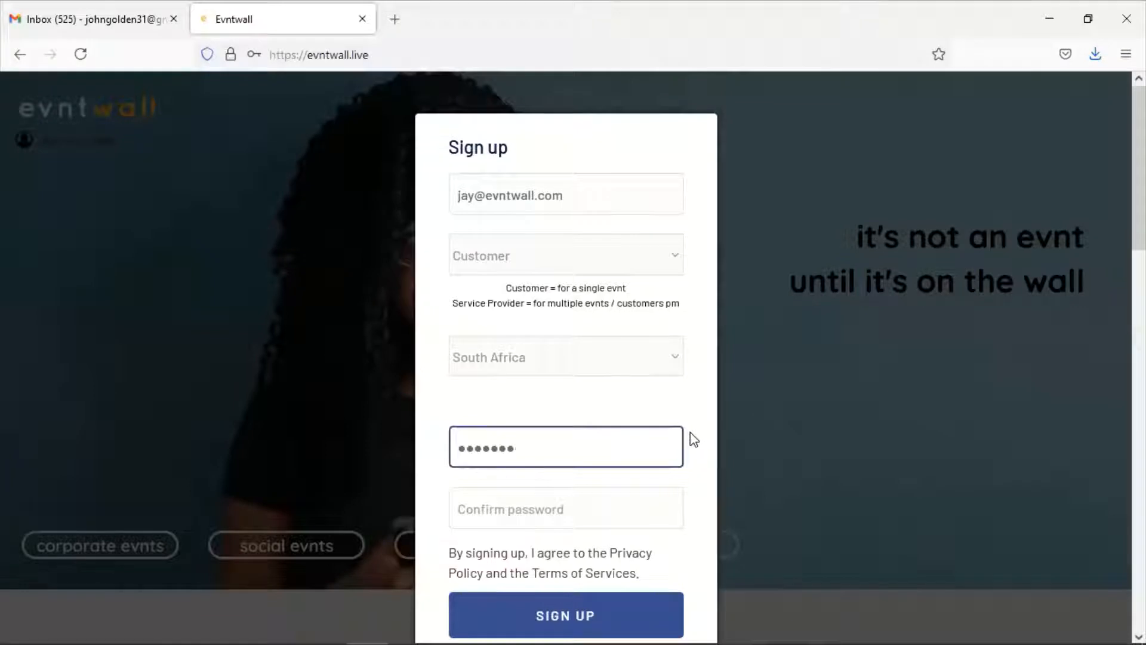
{"action": "key", "text": "Tab"}
{"action": "type", "text": "1234567"}
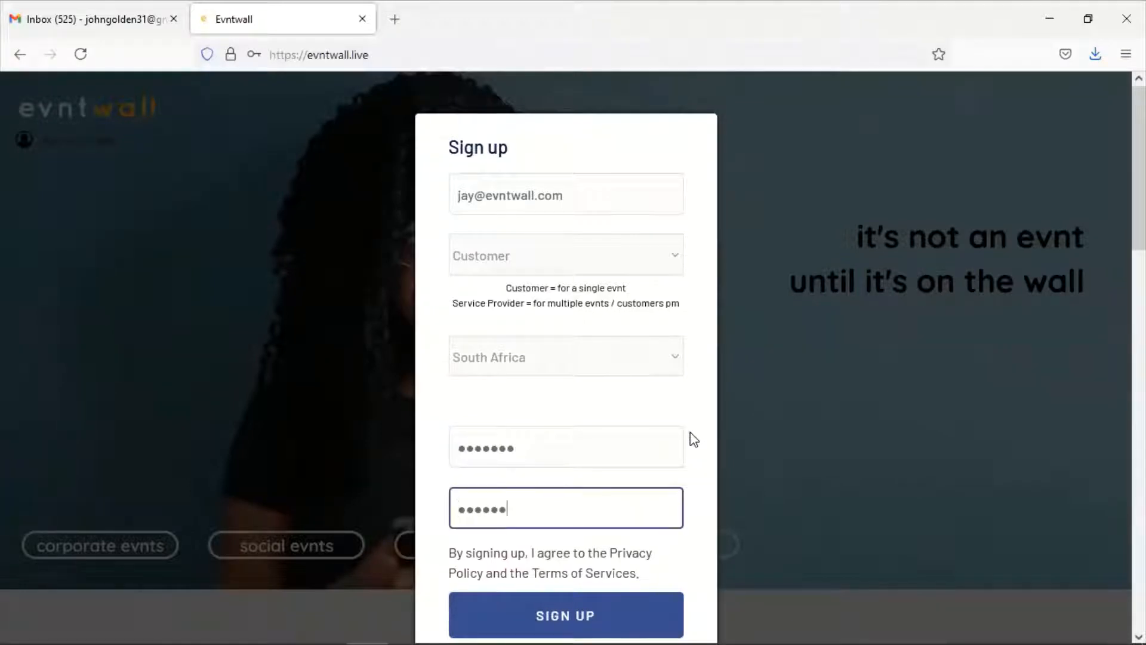
{"action": "left_click", "coordinate": [607, 620]}
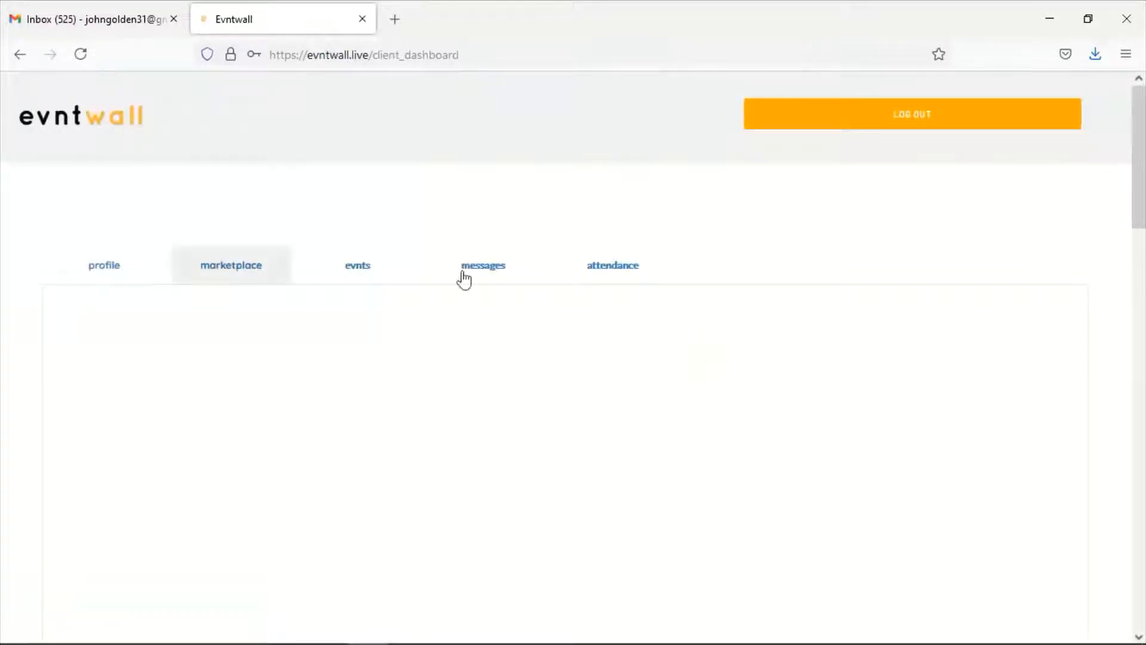
From the profile, go to the evnts tab and list the FUNERAL events
{"action": "left_click", "coordinate": [105, 267]}
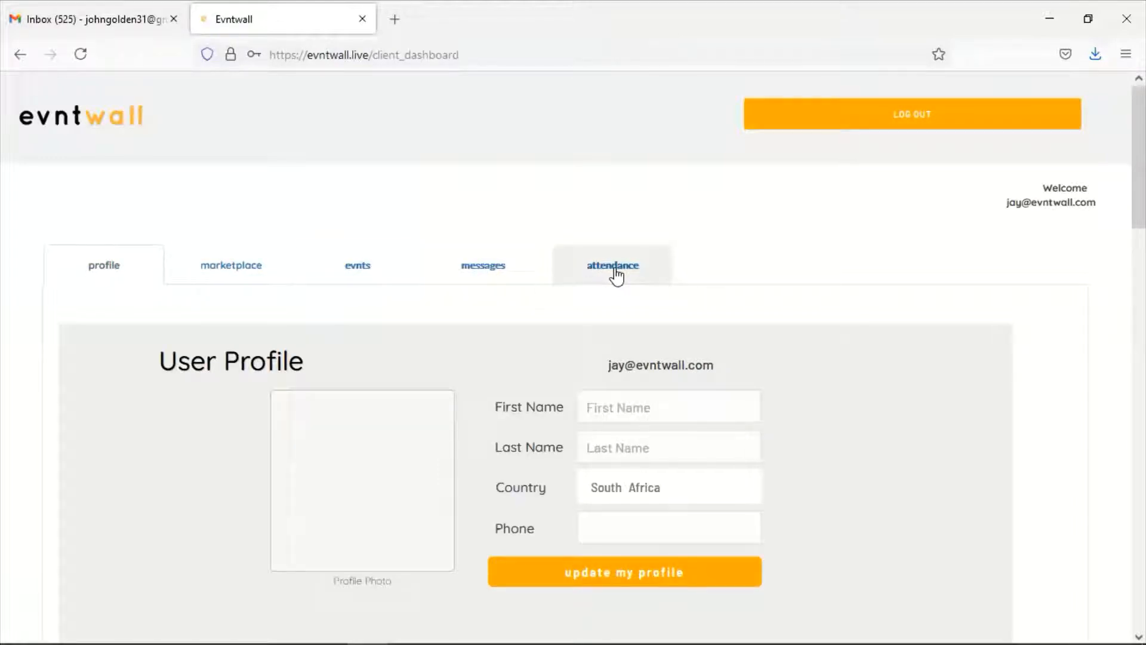
{"action": "left_click", "coordinate": [362, 269]}
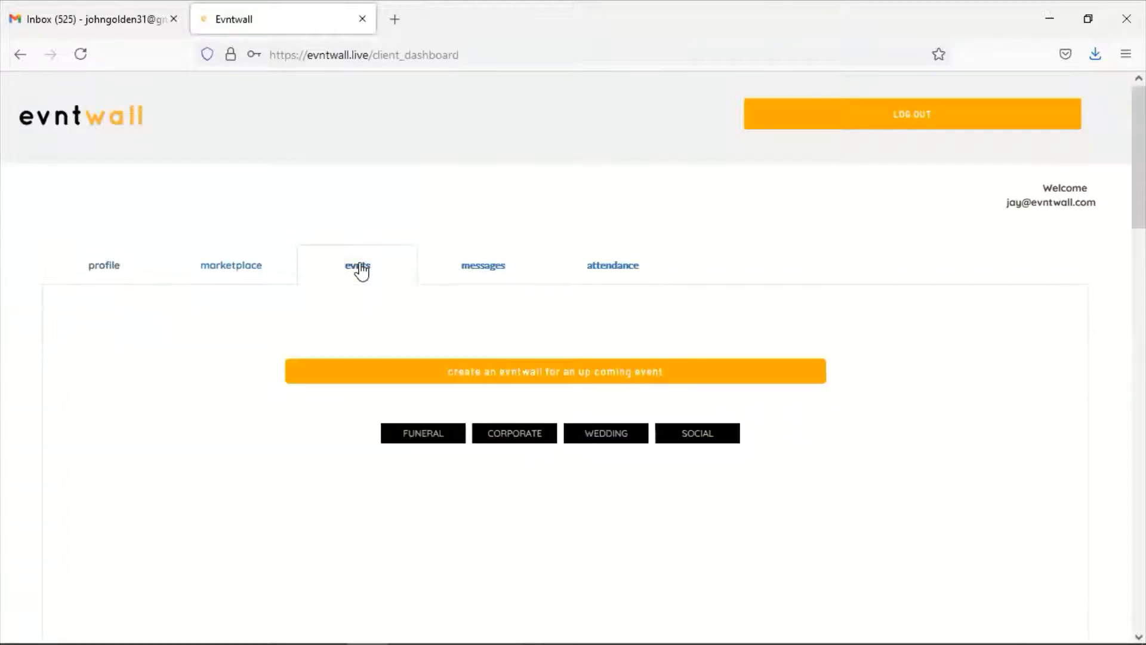
{"action": "scroll", "coordinate": [362, 270], "scroll_direction": "down", "scroll_amount": 3}
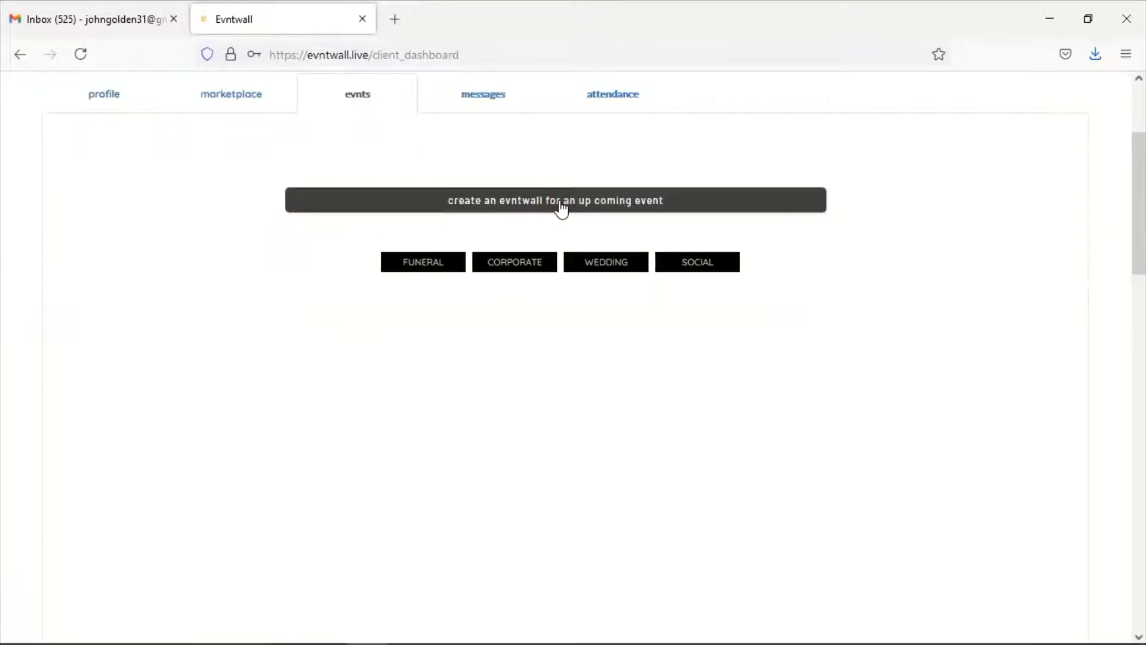
{"action": "left_click", "coordinate": [422, 270]}
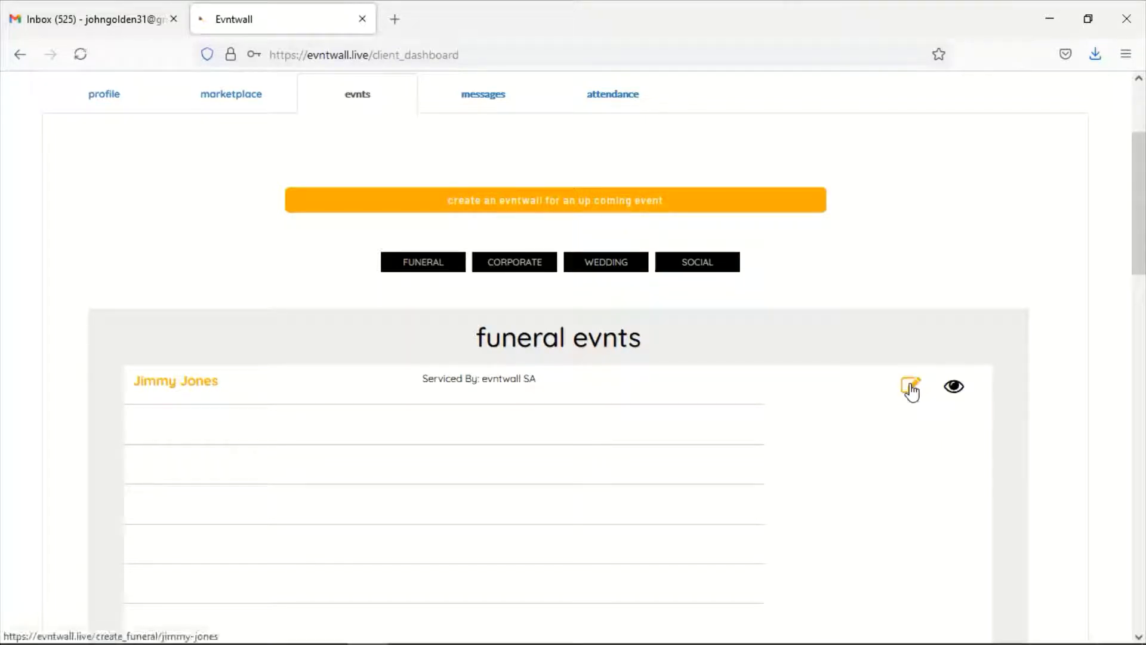
Open the listed funeral entry for editing and look through the create-funeral form
{"action": "left_click", "coordinate": [911, 390]}
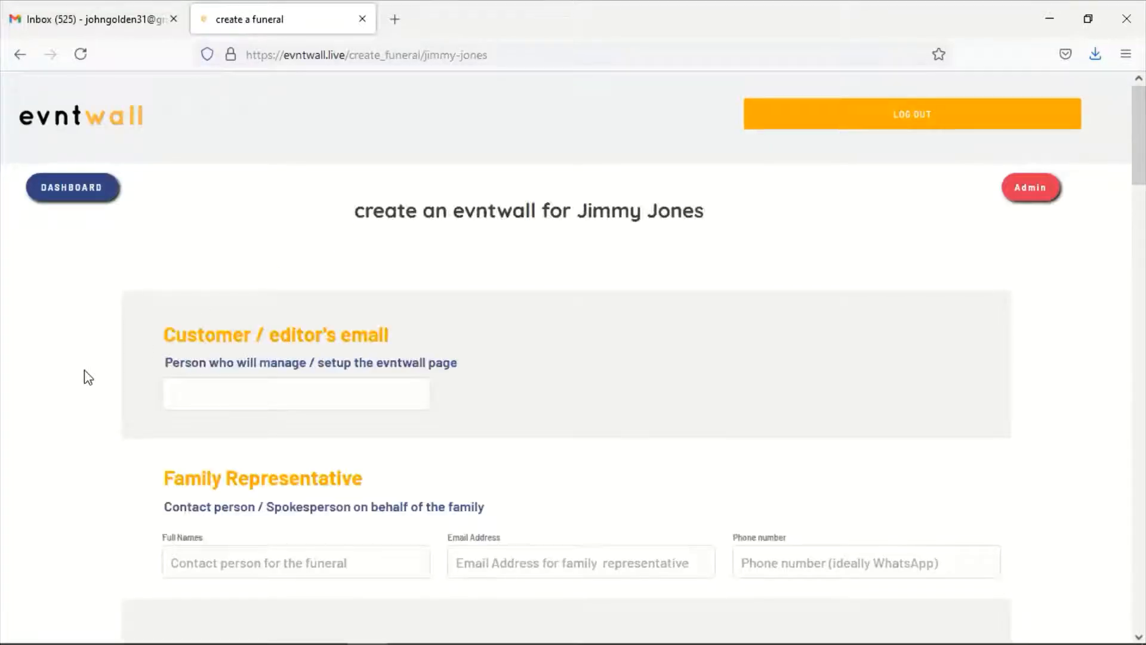
{"action": "scroll", "coordinate": [88, 377], "scroll_direction": "down", "scroll_amount": 6}
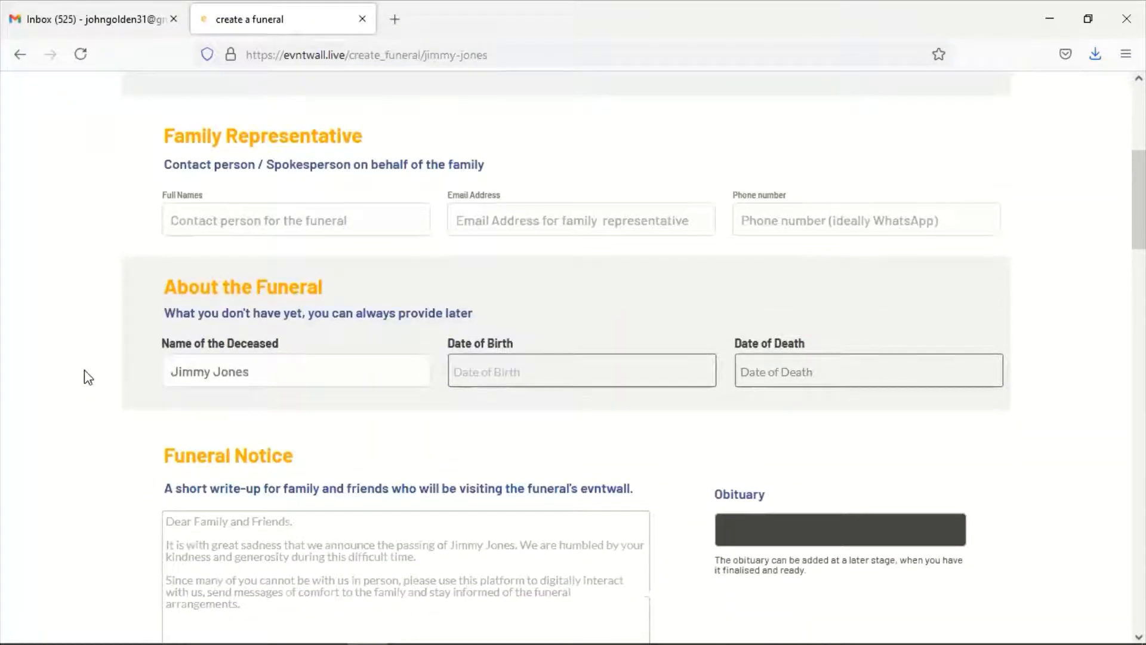
{"action": "scroll", "coordinate": [89, 377], "scroll_direction": "up", "scroll_amount": 3}
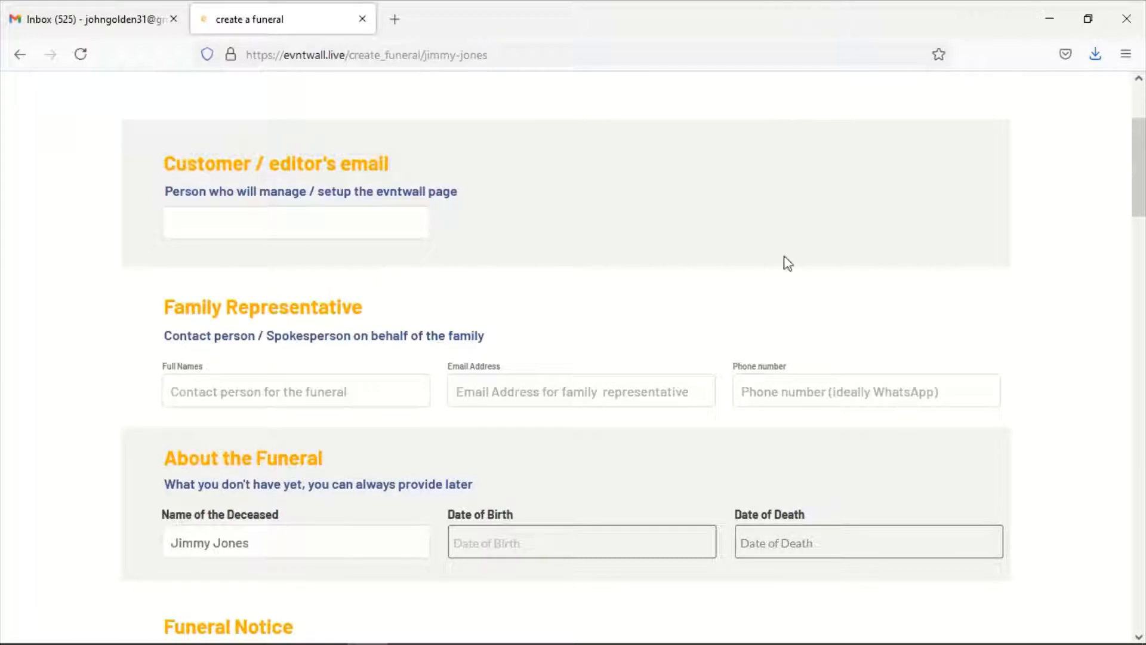
{"action": "left_click", "coordinate": [173, 222]}
{"action": "scroll", "coordinate": [278, 320], "scroll_direction": "down", "scroll_amount": 3}
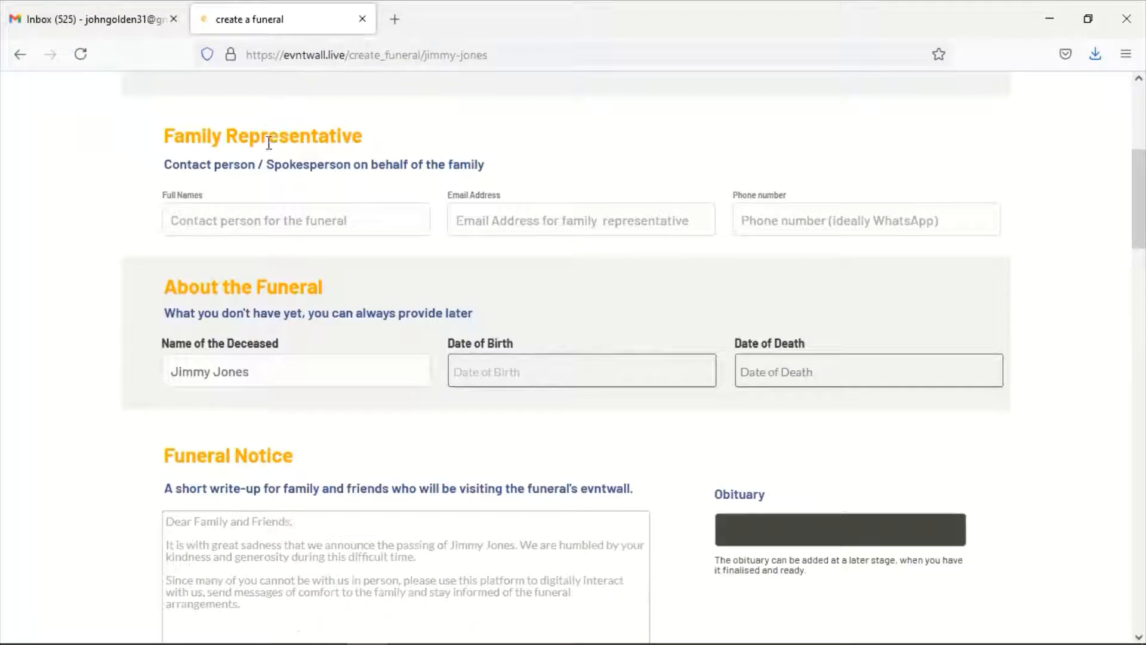
{"action": "left_click", "coordinate": [265, 235]}
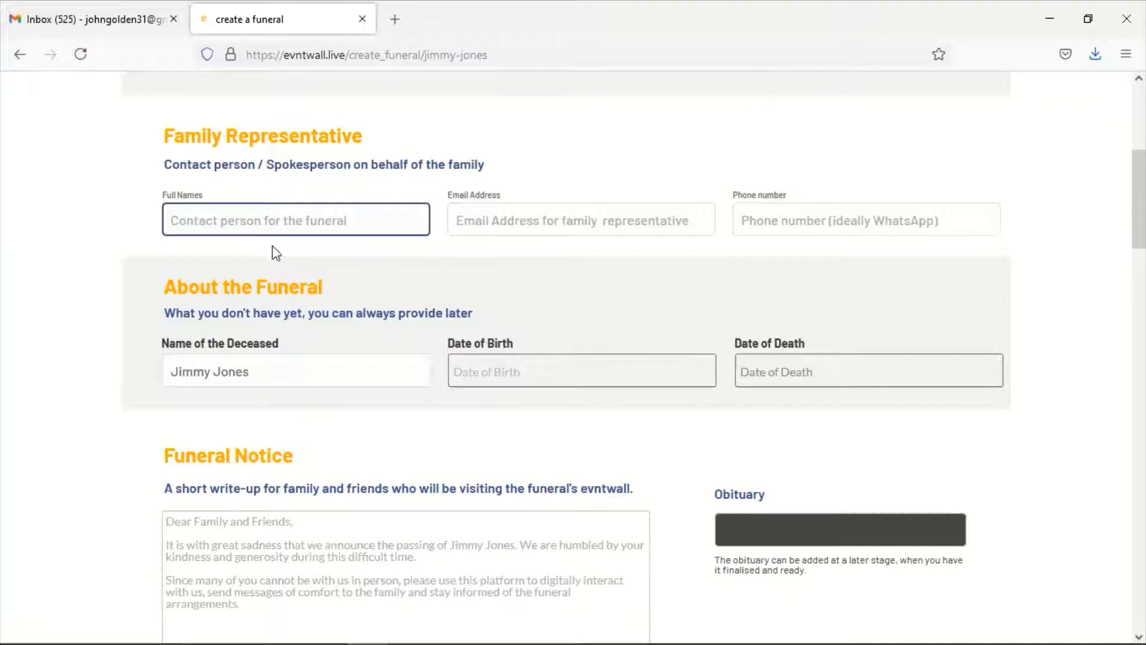
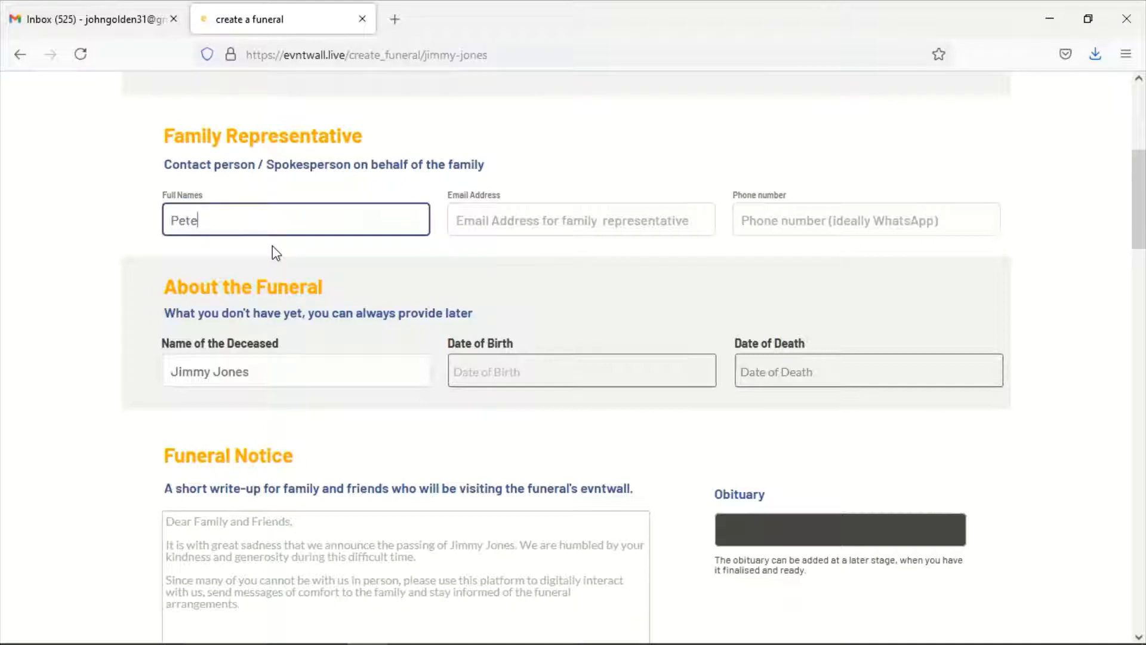
Enter the family representative's full name, e-mail address and phone number
{"action": "key", "text": "Tab"}
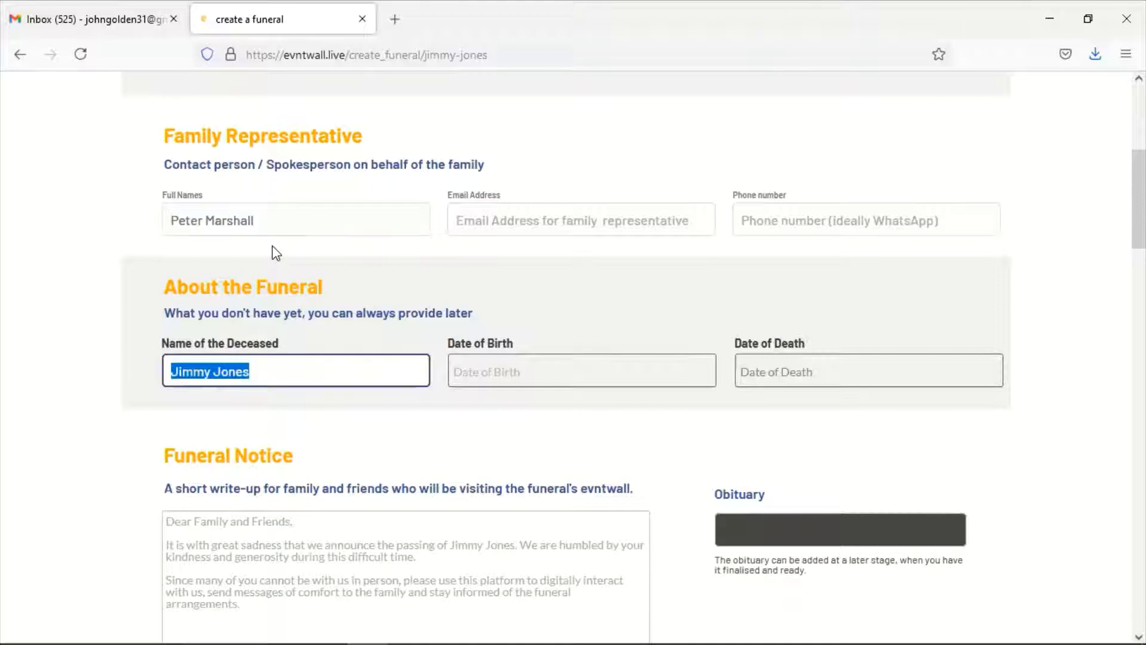
{"action": "left_click", "coordinate": [481, 226]}
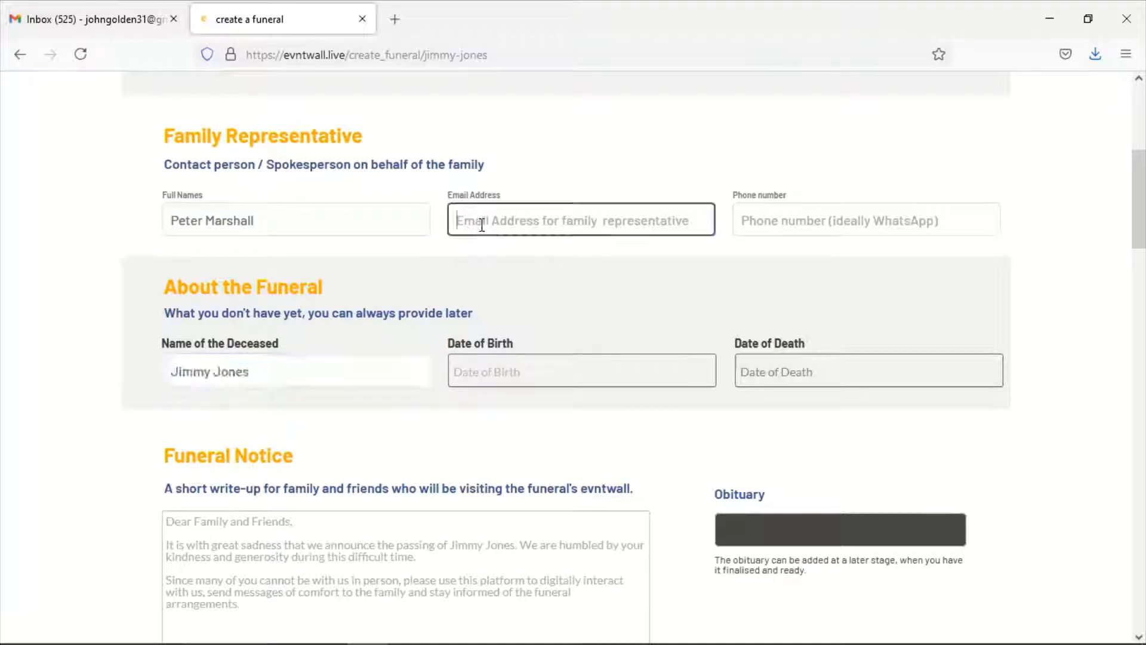
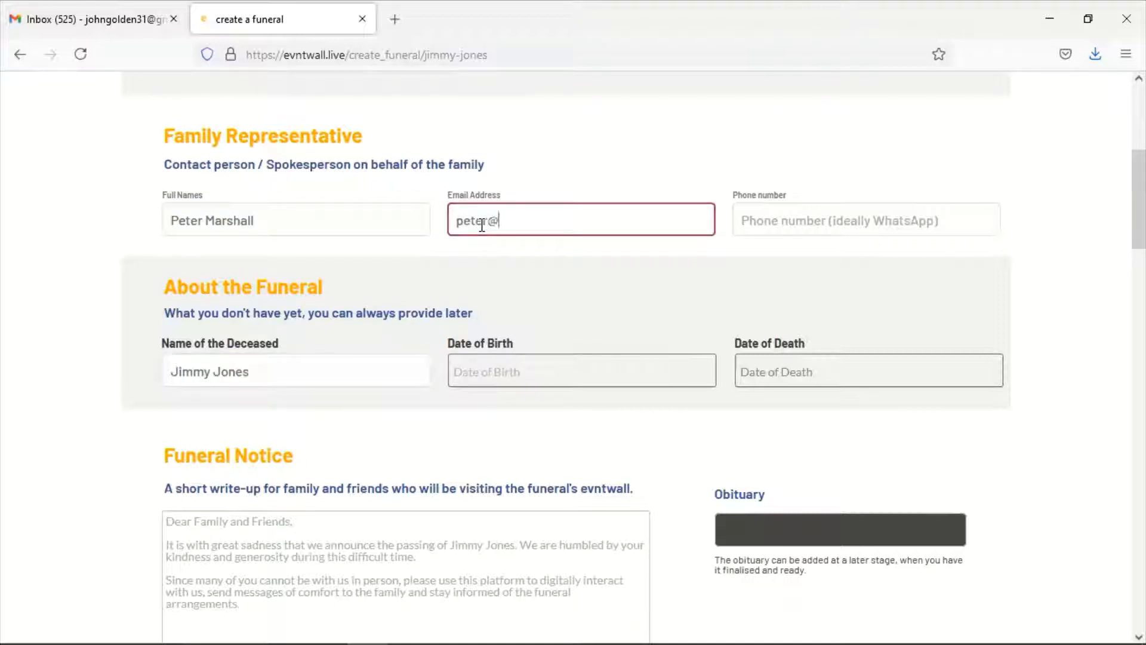
{"action": "key", "text": "shift+Tab"}
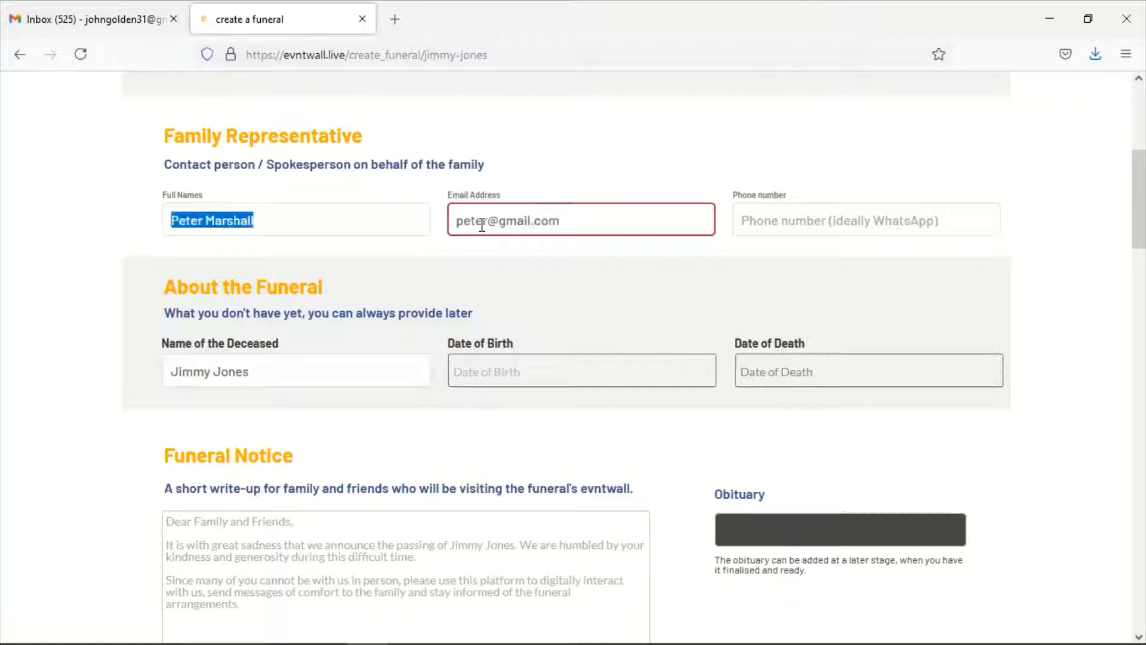
{"action": "left_click", "coordinate": [755, 217]}
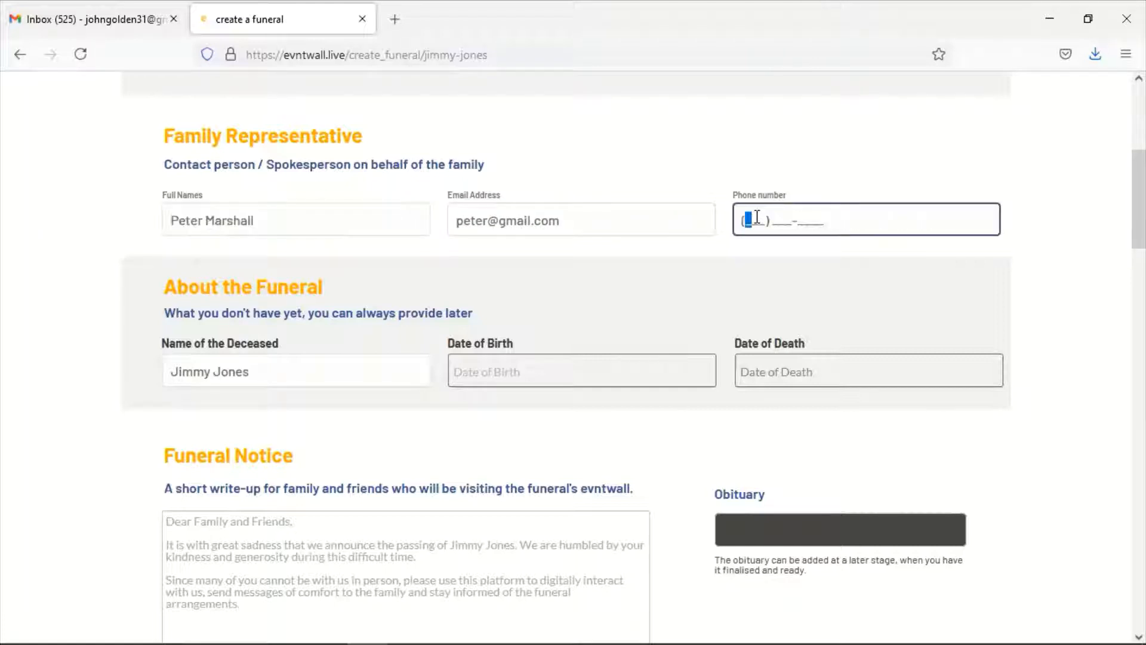
{"action": "type", "text": "012) 345-6789"}
Insert a middle name before the surname in the Name of the Deceased field
{"action": "left_click", "coordinate": [210, 373]}
{"action": "scroll", "coordinate": [259, 344], "scroll_direction": "down", "scroll_amount": 2}
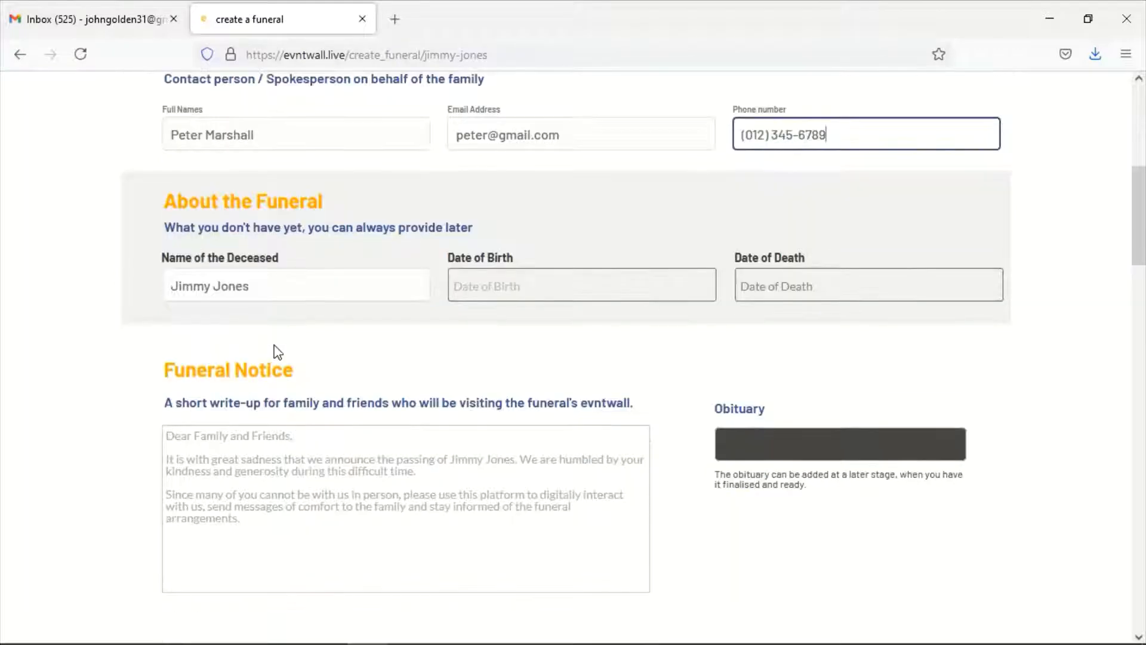
{"action": "left_click", "coordinate": [168, 288]}
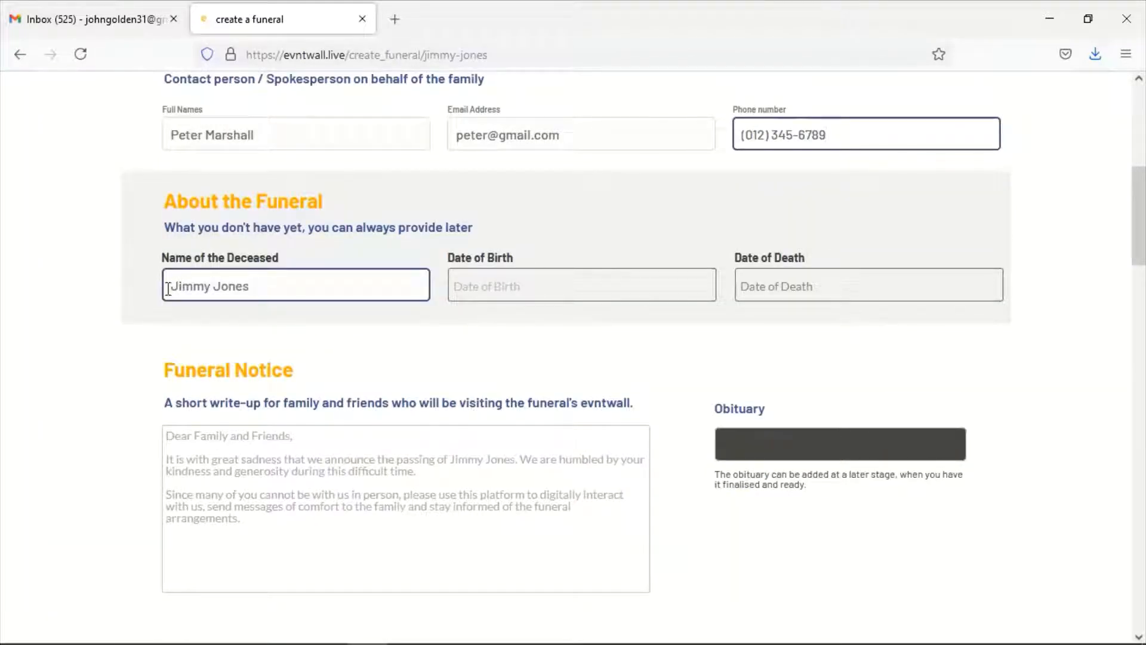
{"action": "triple_click", "coordinate": [285, 289]}
{"action": "left_click", "coordinate": [285, 289]}
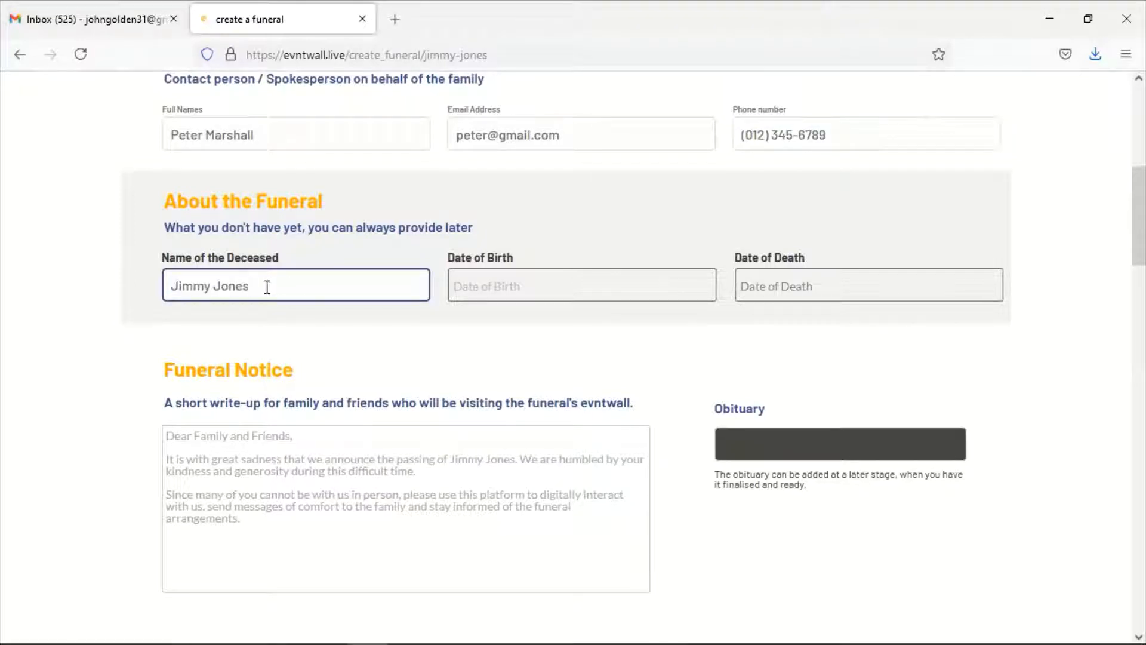
{"action": "left_click", "coordinate": [213, 285]}
{"action": "type", "text": "Gel"}
{"action": "key", "text": "BackSpace"}
{"action": "type", "text": "orge"}
{"action": "key", "text": "BackSpace"}
{"action": "type", "text": "e"}
{"action": "left_click", "coordinate": [502, 289]}
{"action": "left_click", "coordinate": [568, 339]}
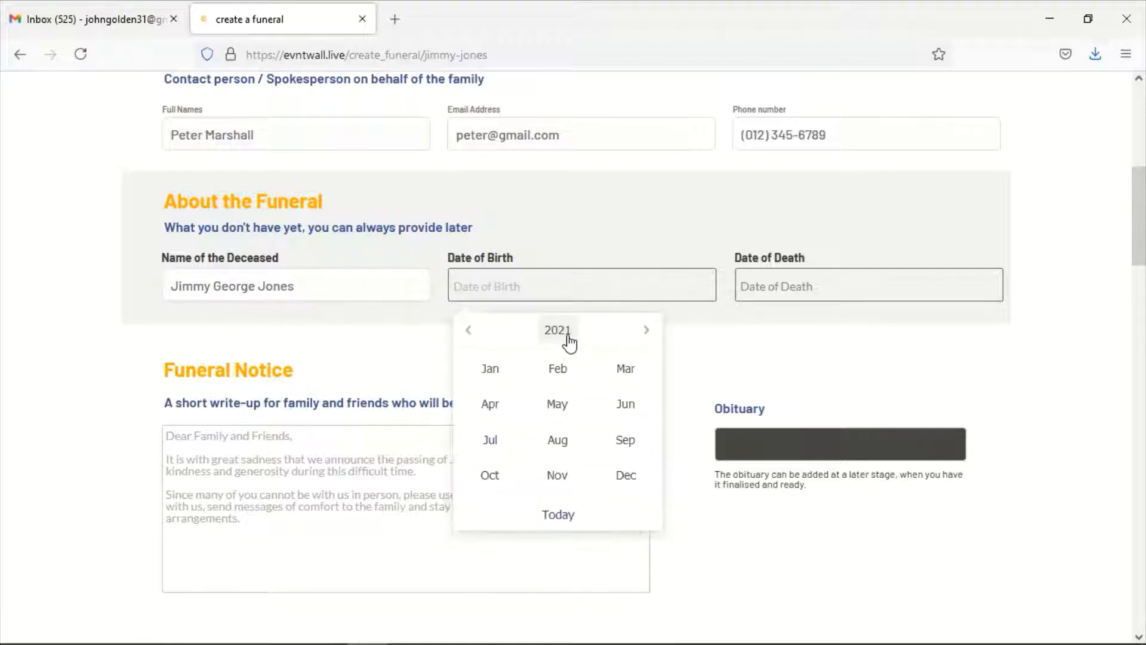
{"action": "left_click", "coordinate": [569, 341]}
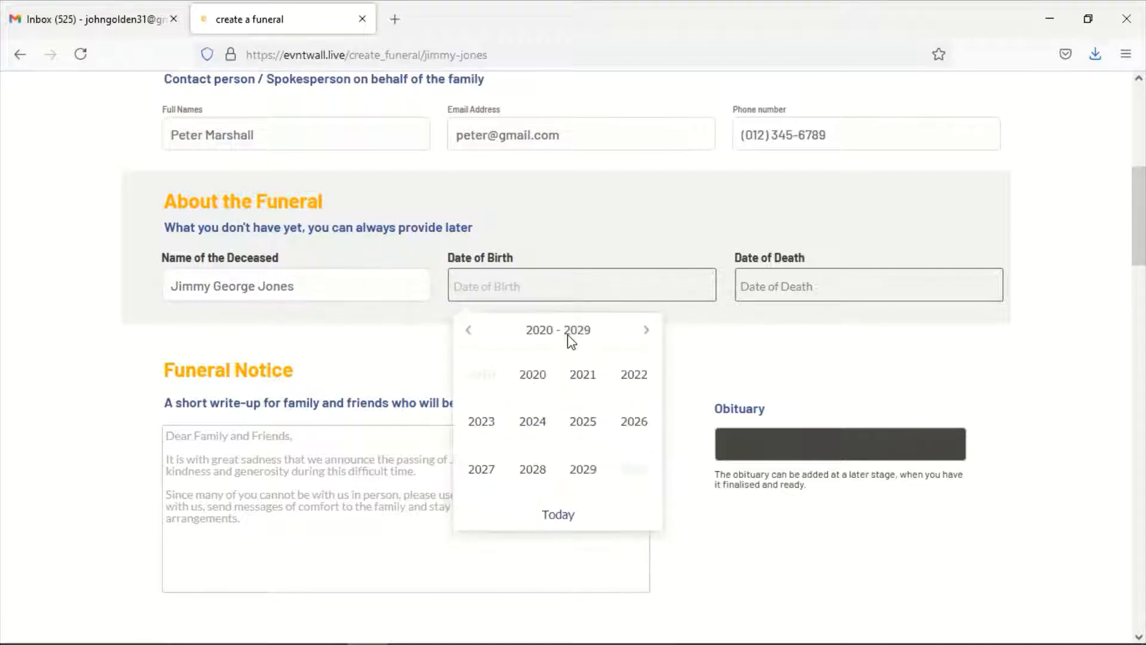
{"action": "left_click", "coordinate": [467, 333]}
{"action": "left_click", "coordinate": [467, 332]}
{"action": "left_click", "coordinate": [532, 422]}
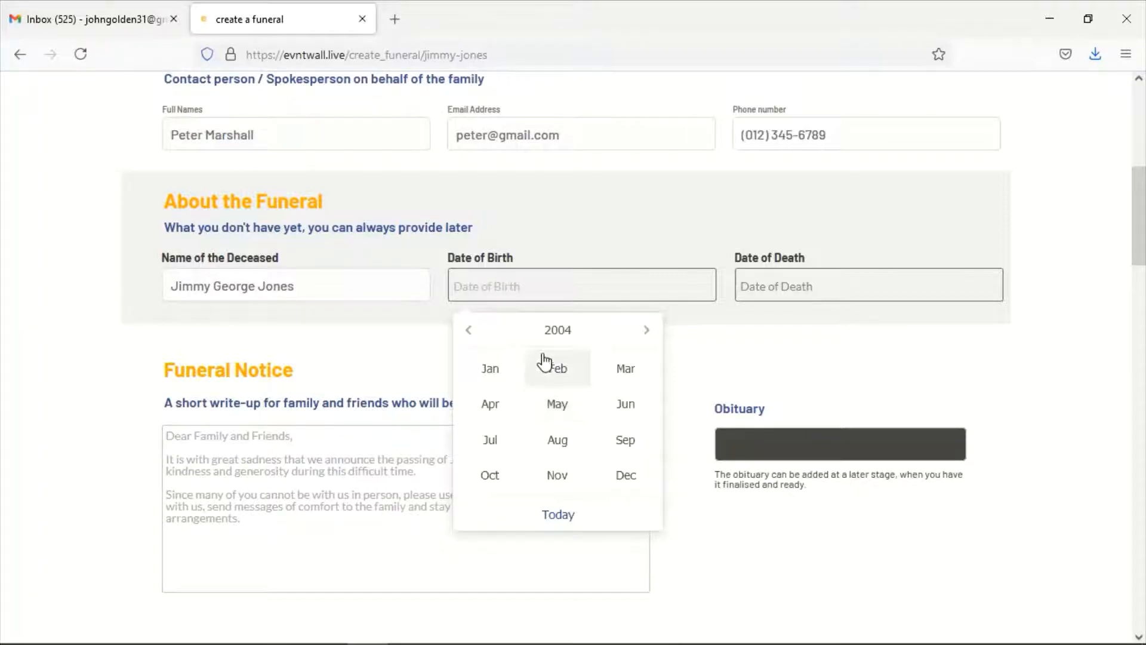
{"action": "left_click", "coordinate": [545, 364]}
{"action": "left_click", "coordinate": [530, 383]}
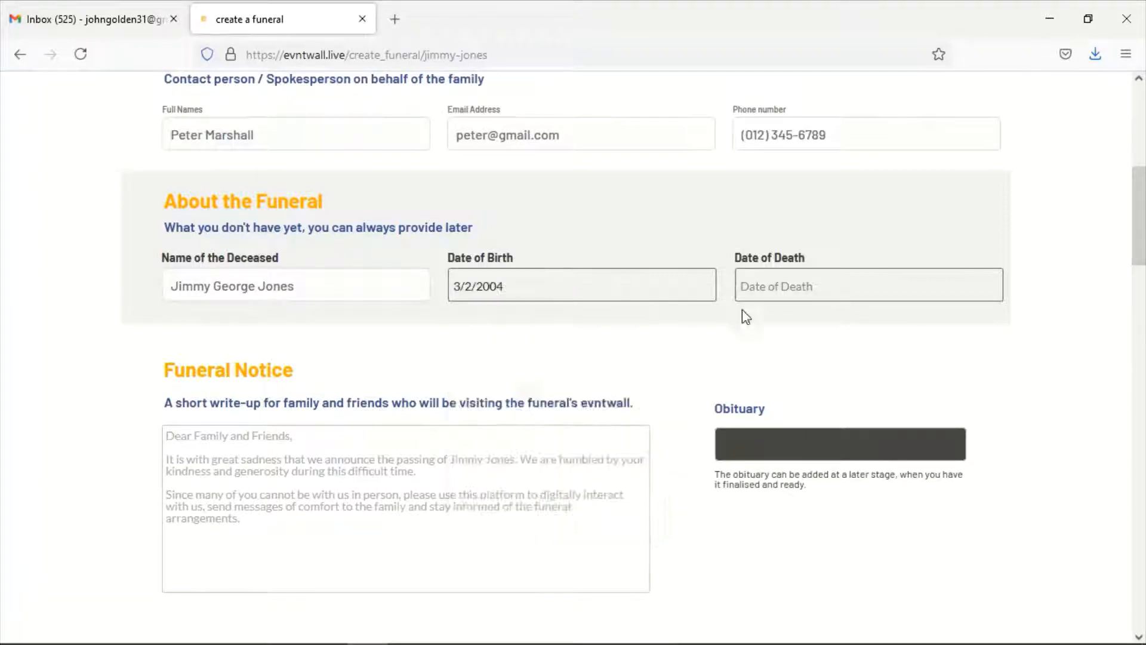
Set the deceased's date of death to 1/7/2021
{"action": "left_click", "coordinate": [791, 286]}
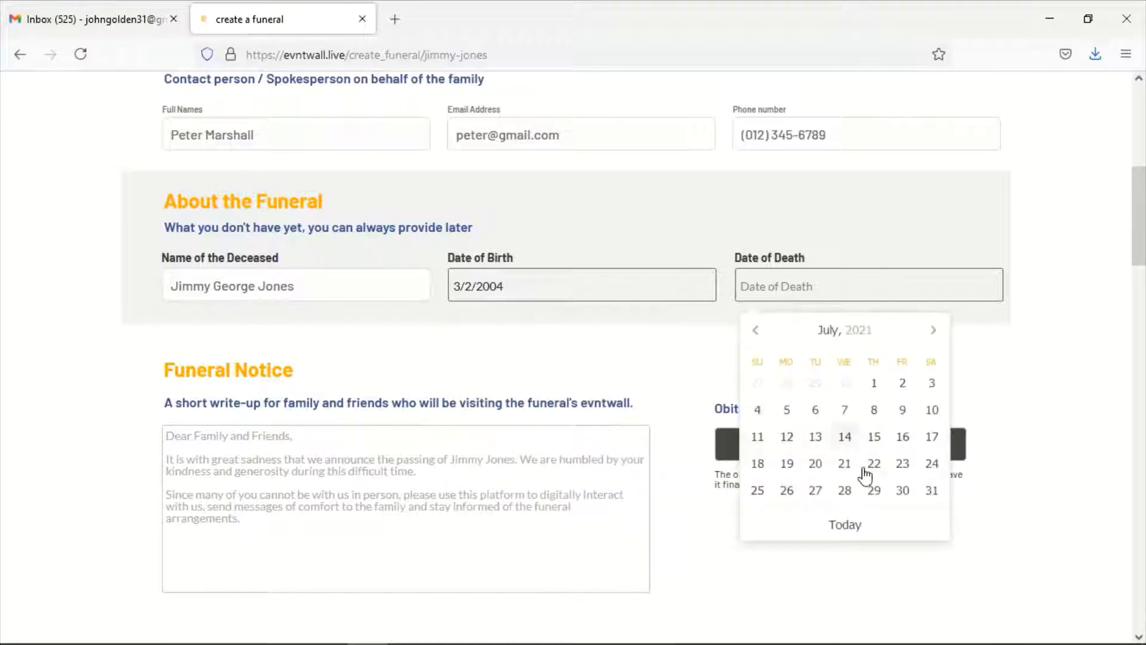
{"action": "left_click", "coordinate": [874, 384]}
{"action": "scroll", "coordinate": [371, 426], "scroll_direction": "down", "scroll_amount": 3}
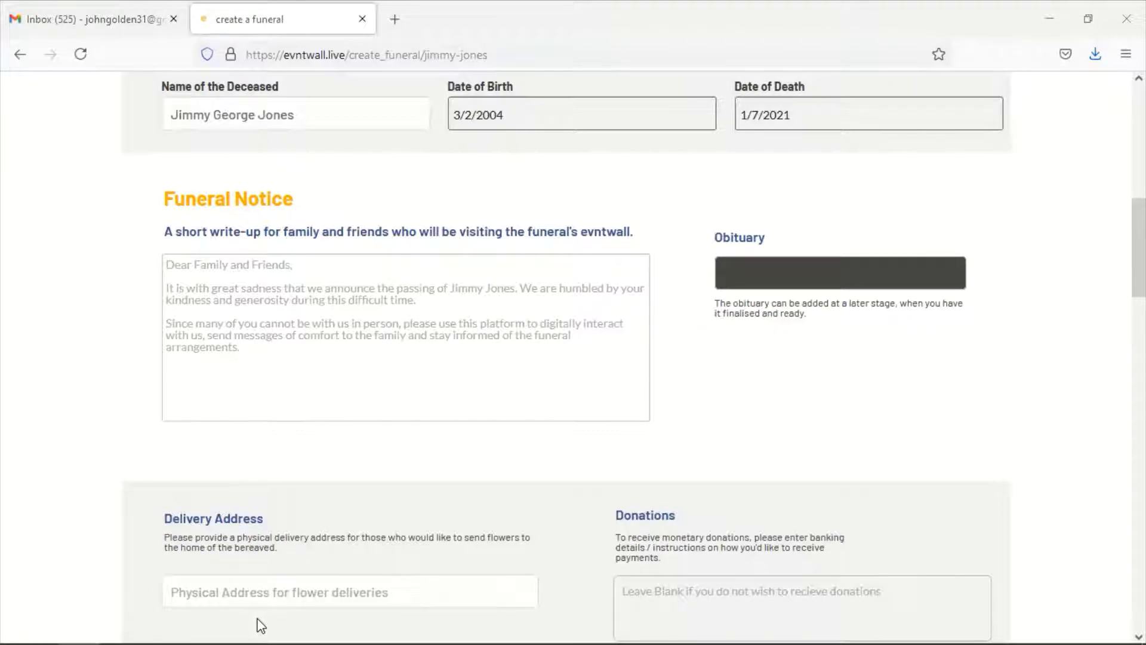
Paste the template funeral notice and replace its placeholder names with the deceased's name
{"action": "left_click", "coordinate": [297, 308]}
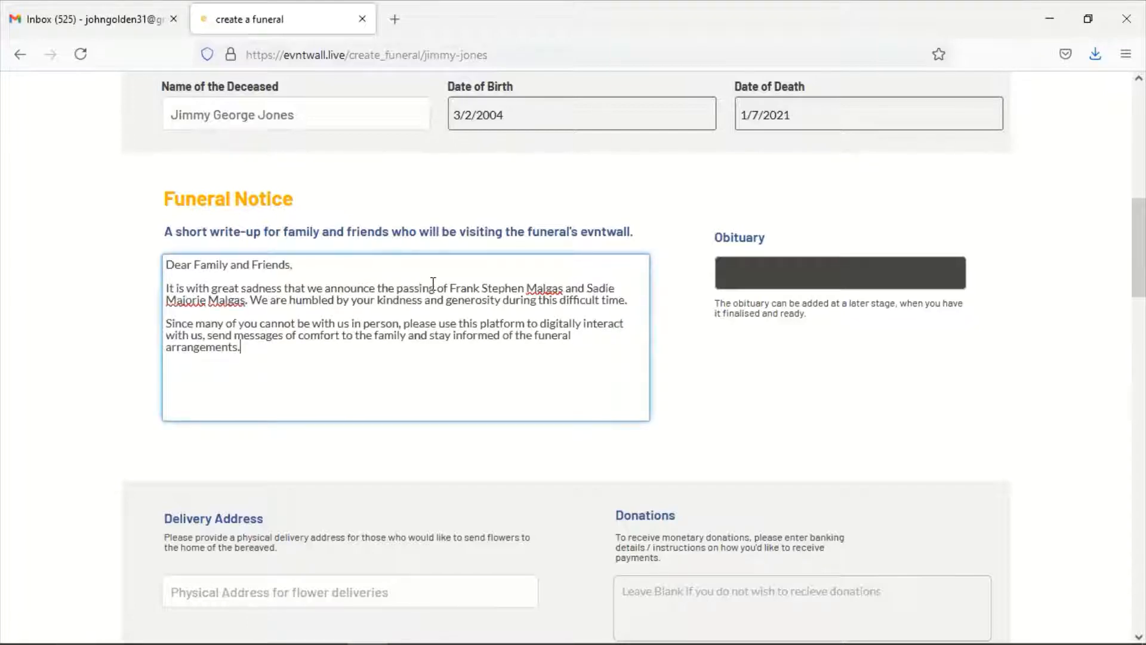
{"action": "left_click_drag", "start_coordinate": [447, 288], "coordinate": [241, 303]}
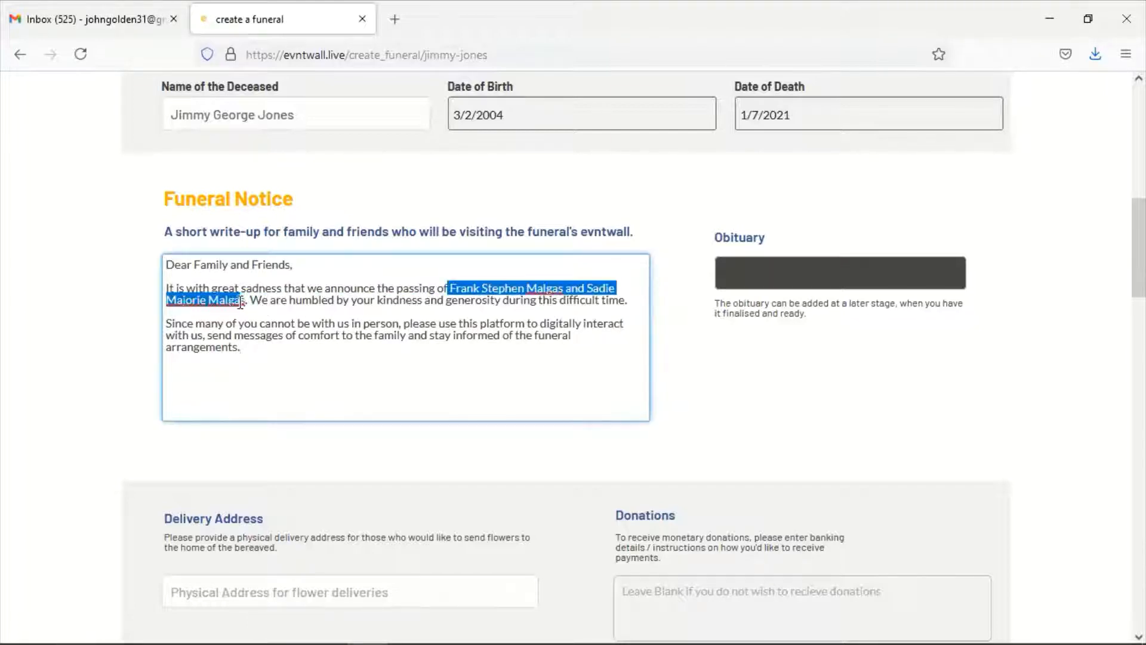
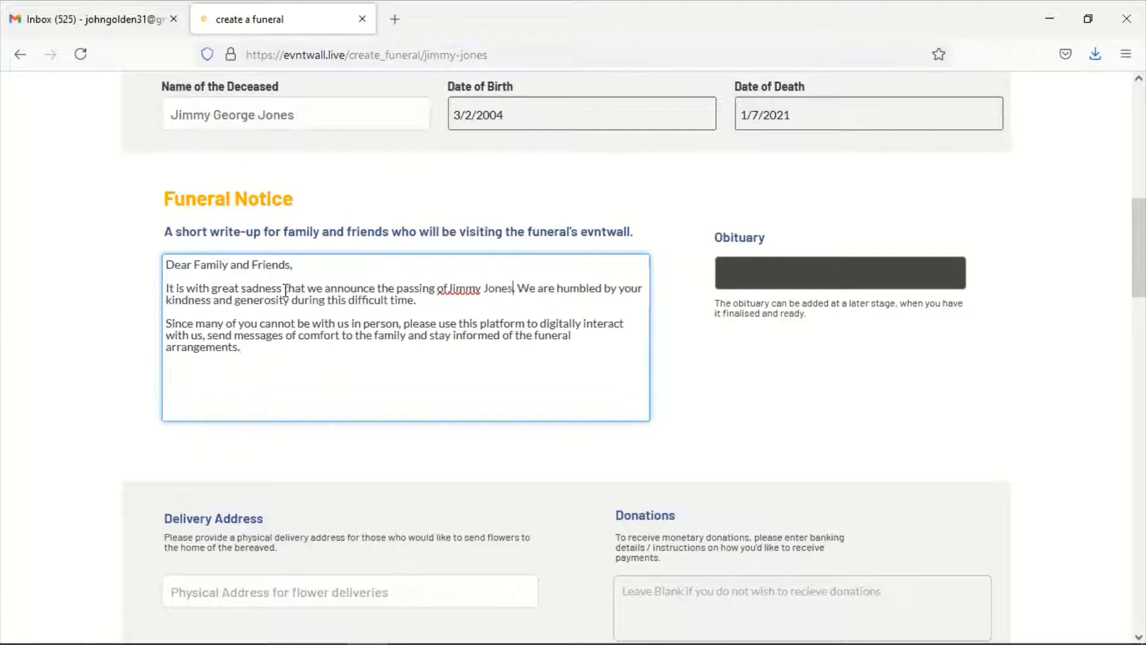
{"action": "left_click", "coordinate": [448, 289]}
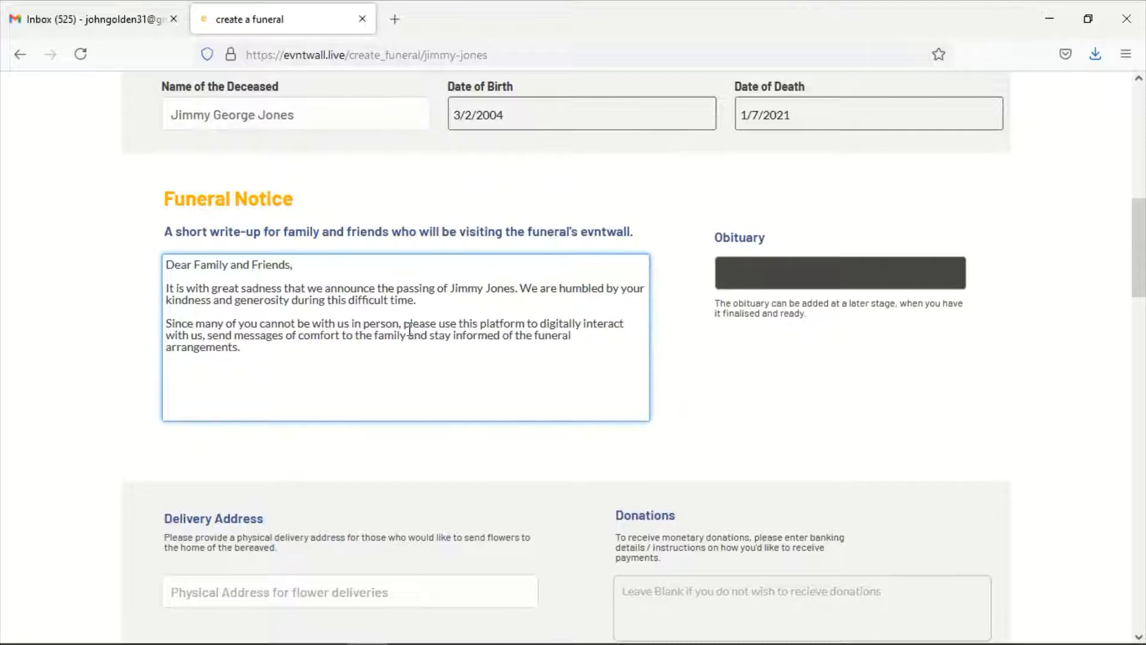
Upload the programme PDF from the deceased's folder under Customers as the obituary
{"action": "left_click", "coordinate": [257, 347]}
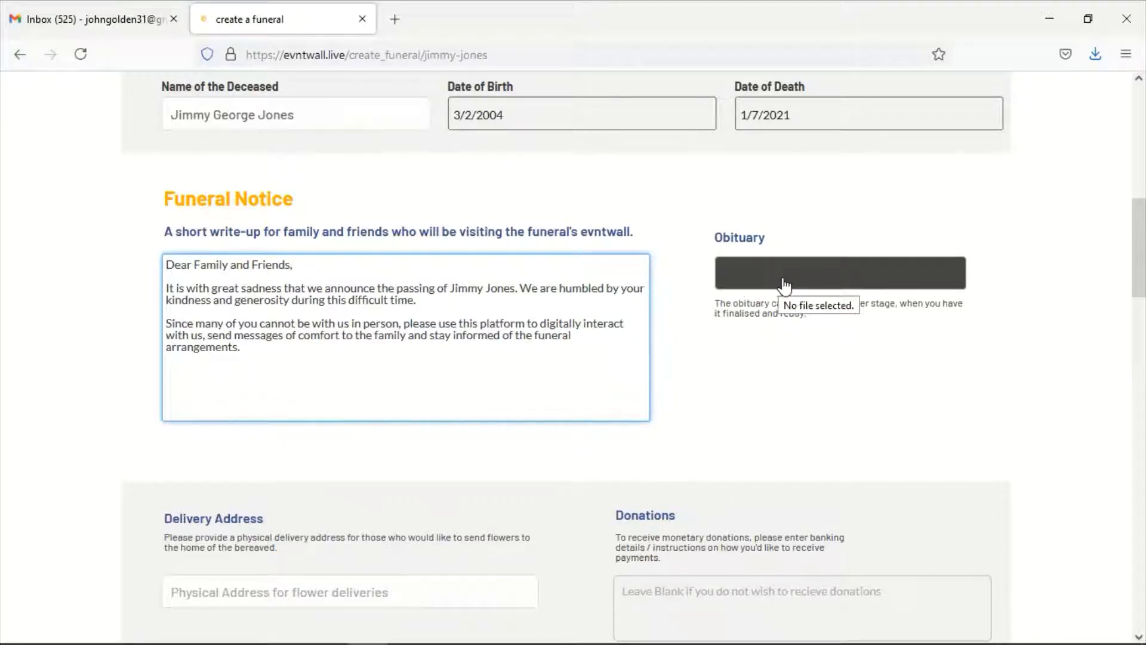
{"action": "left_click", "coordinate": [748, 292]}
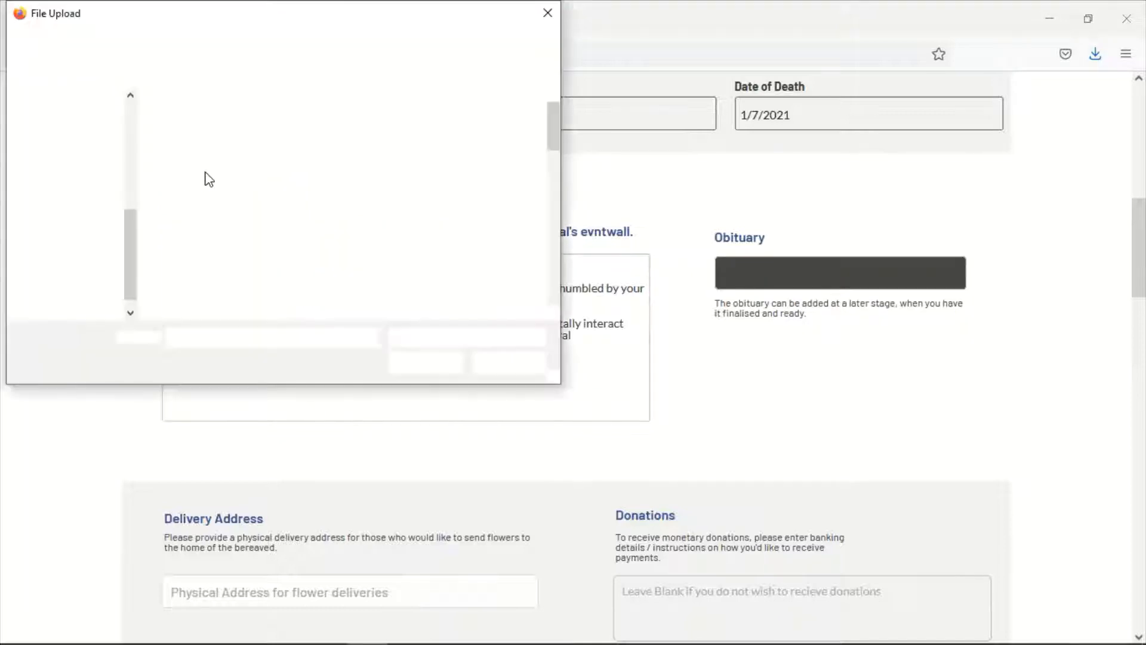
{"action": "left_click", "coordinate": [130, 135]}
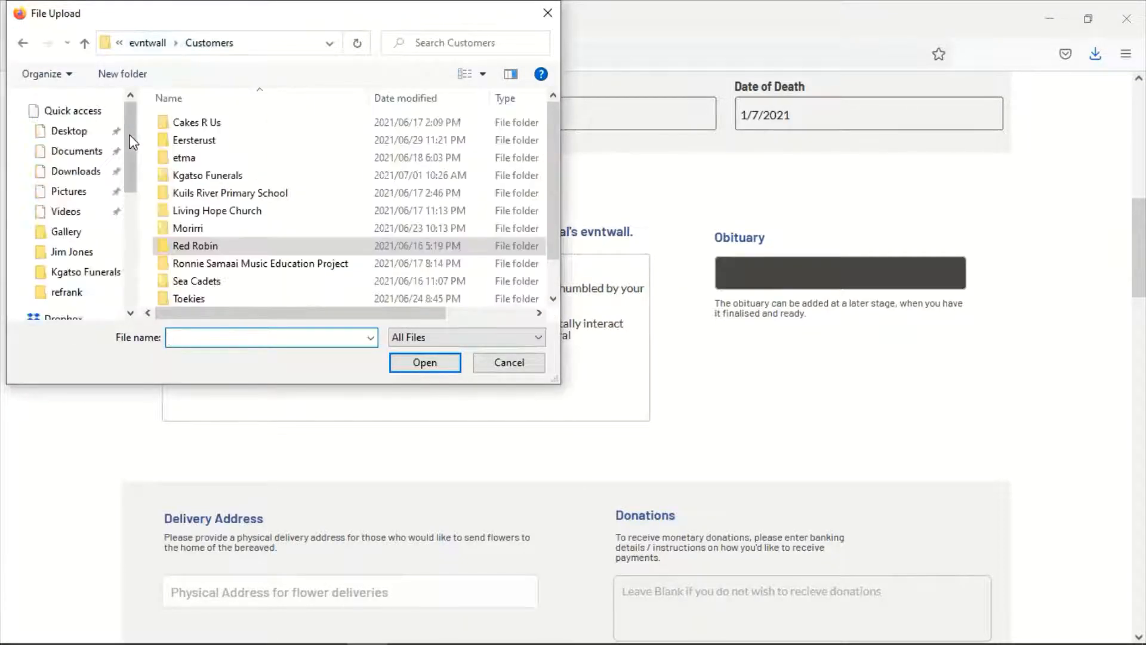
{"action": "left_click", "coordinate": [84, 253]}
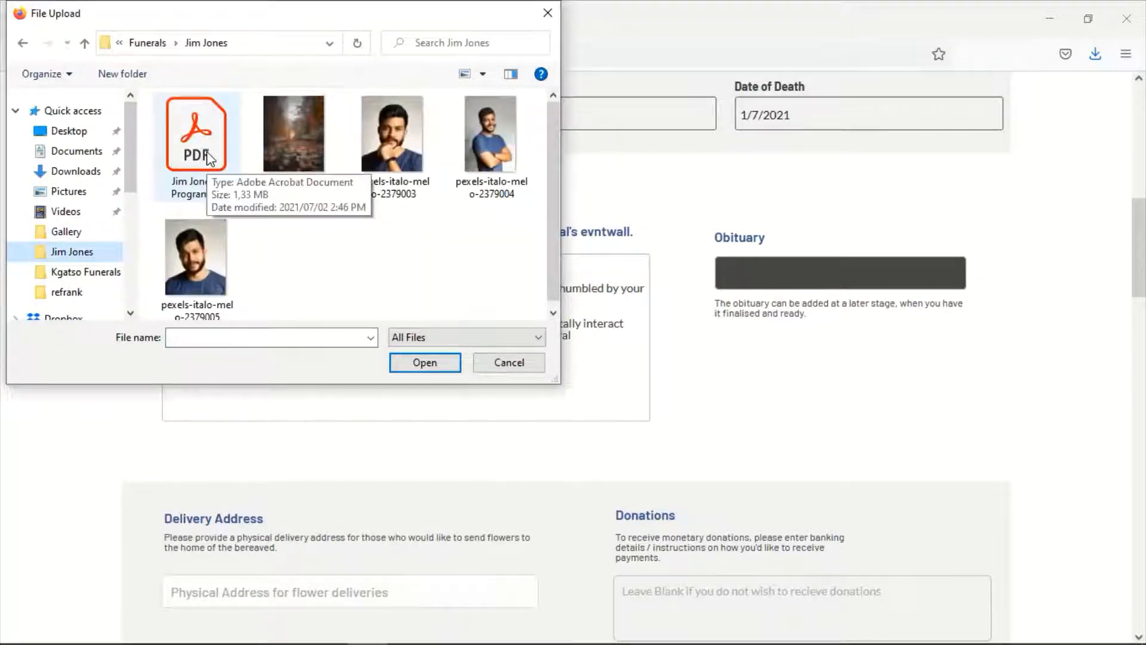
{"action": "double_click", "coordinate": [206, 156]}
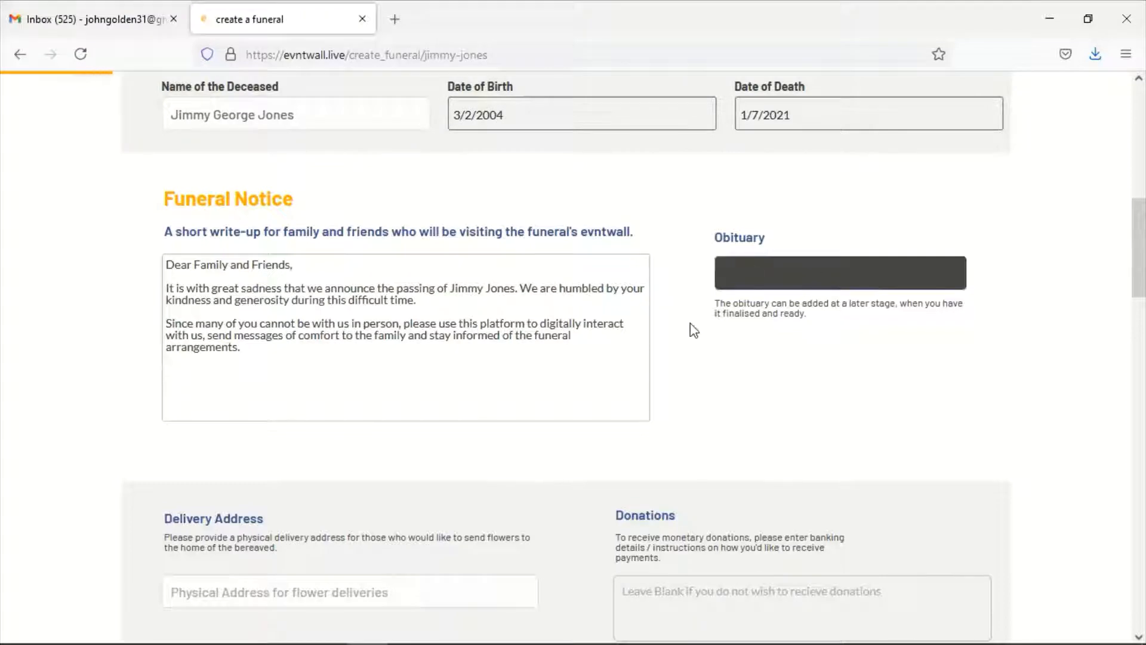
Enter the family's street address as the Physical Address for flower delivery
{"action": "scroll", "coordinate": [690, 323], "scroll_direction": "down", "scroll_amount": 5}
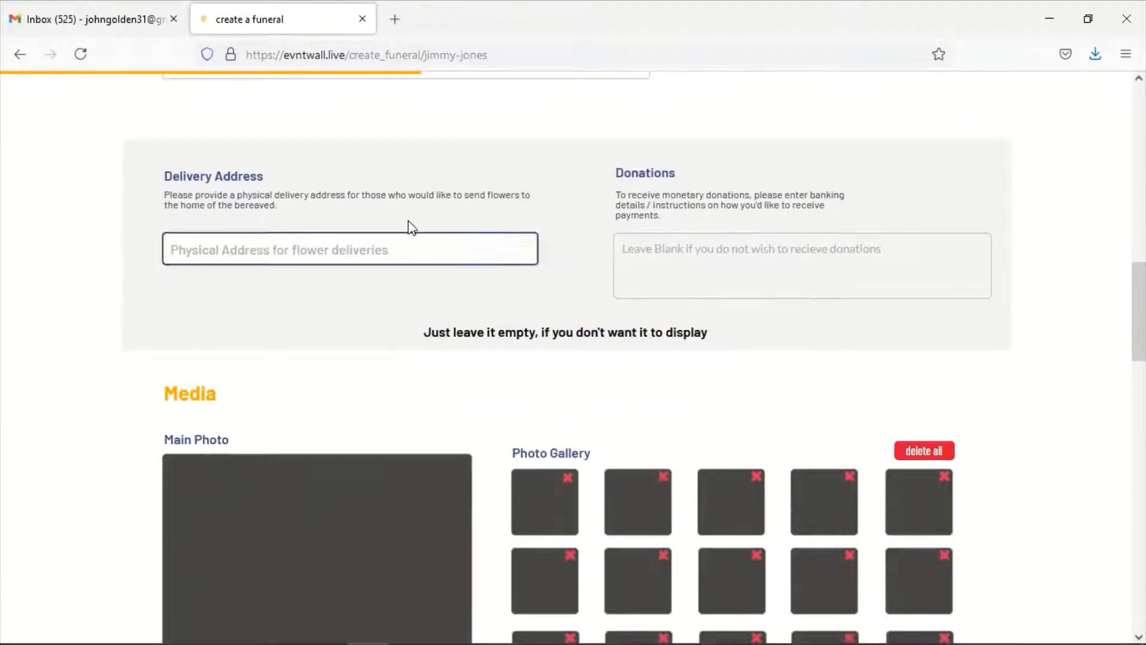
{"action": "scroll", "coordinate": [410, 225], "scroll_direction": "up", "scroll_amount": 8}
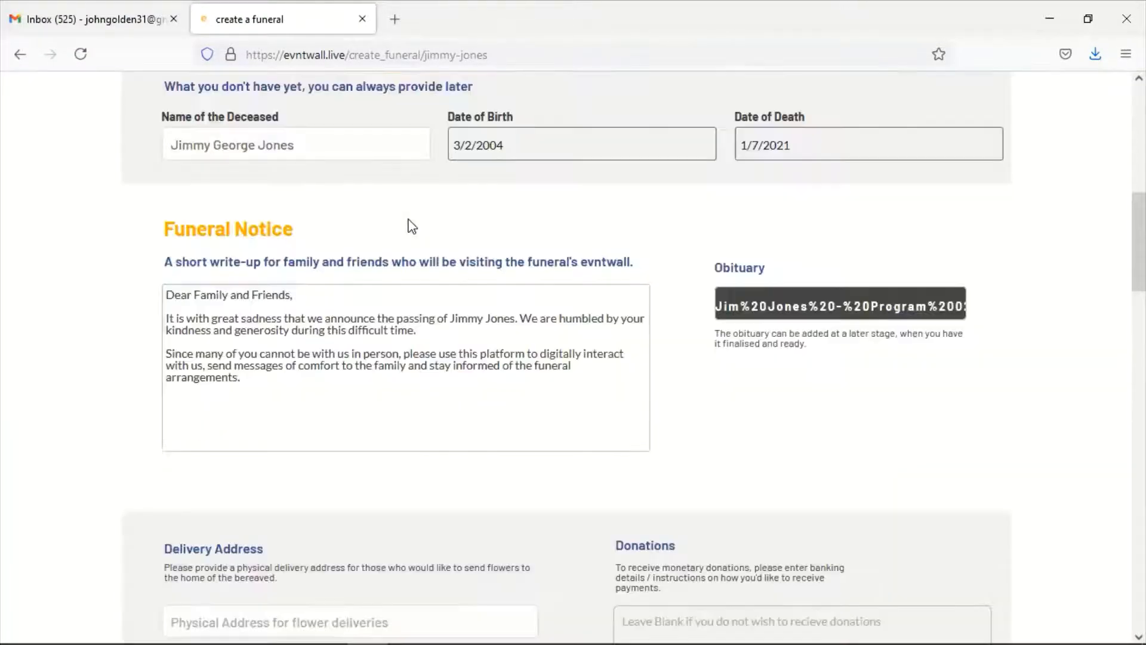
{"action": "scroll", "coordinate": [411, 224], "scroll_direction": "down", "scroll_amount": 1}
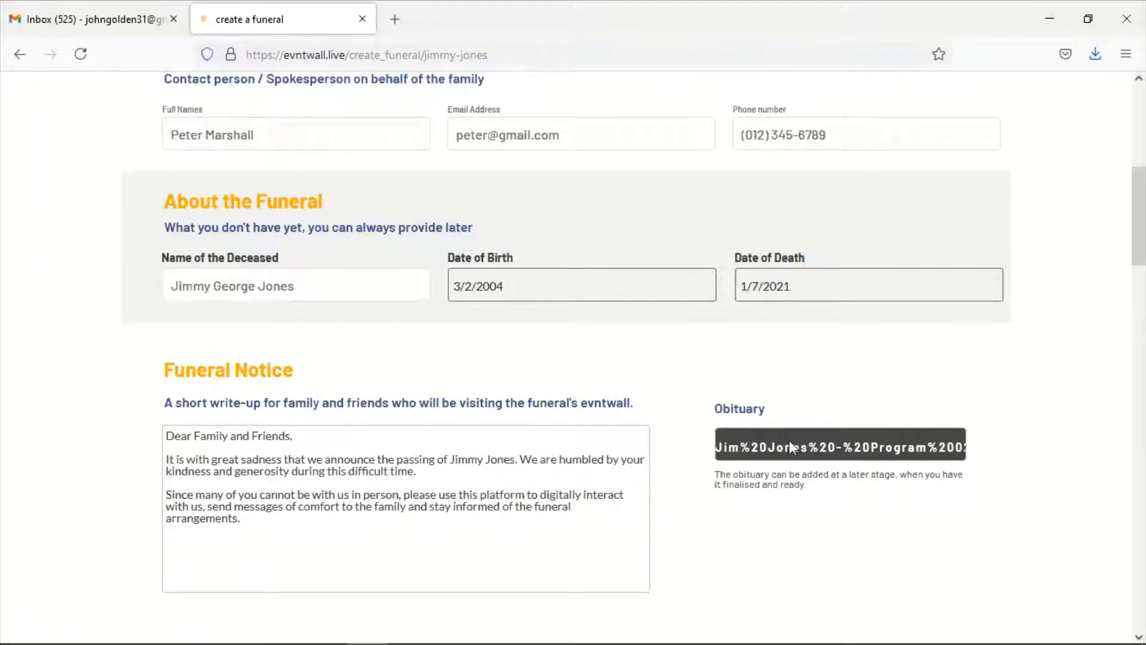
{"action": "scroll", "coordinate": [673, 411], "scroll_direction": "down", "scroll_amount": 4}
{"action": "scroll", "coordinate": [668, 411], "scroll_direction": "down", "scroll_amount": 3}
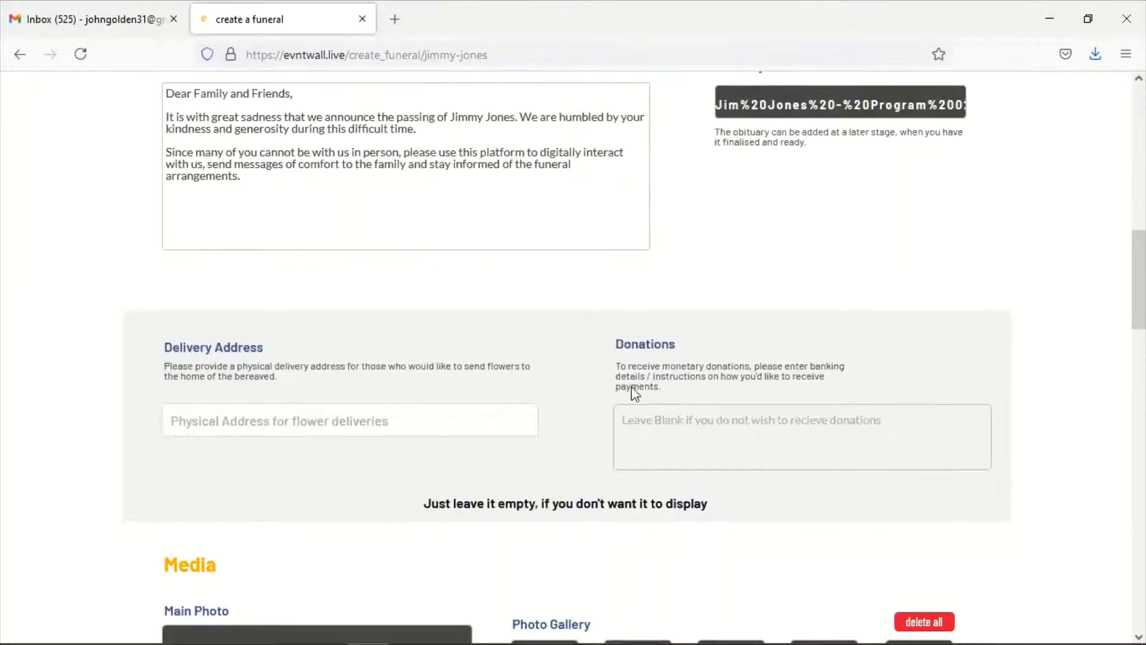
{"action": "left_click", "coordinate": [239, 334]}
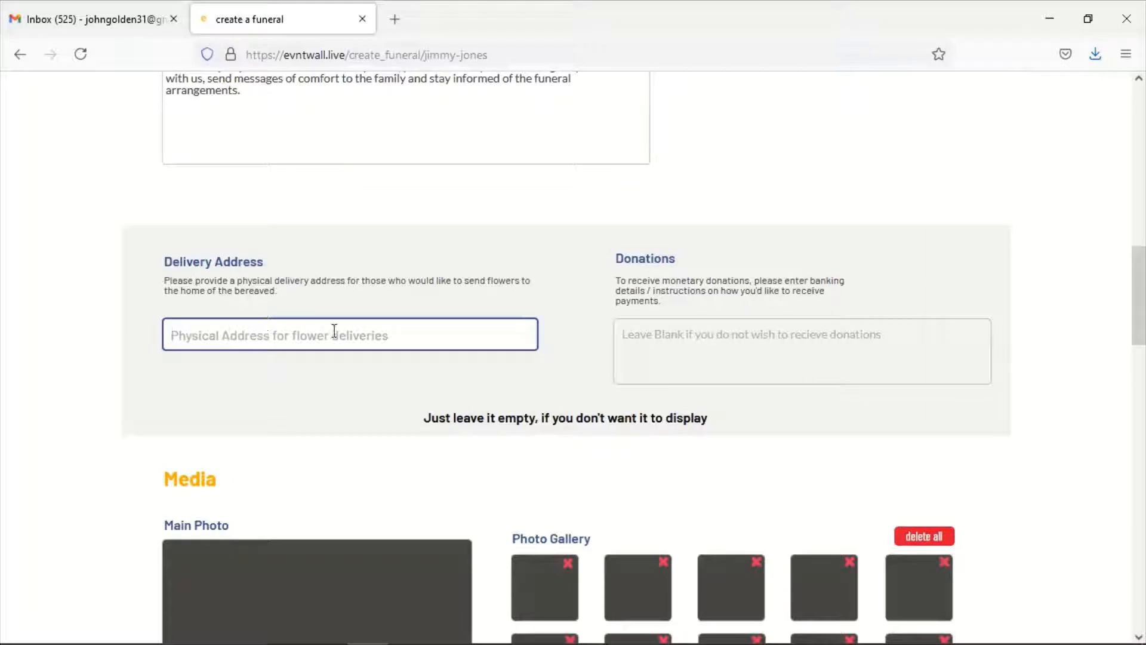
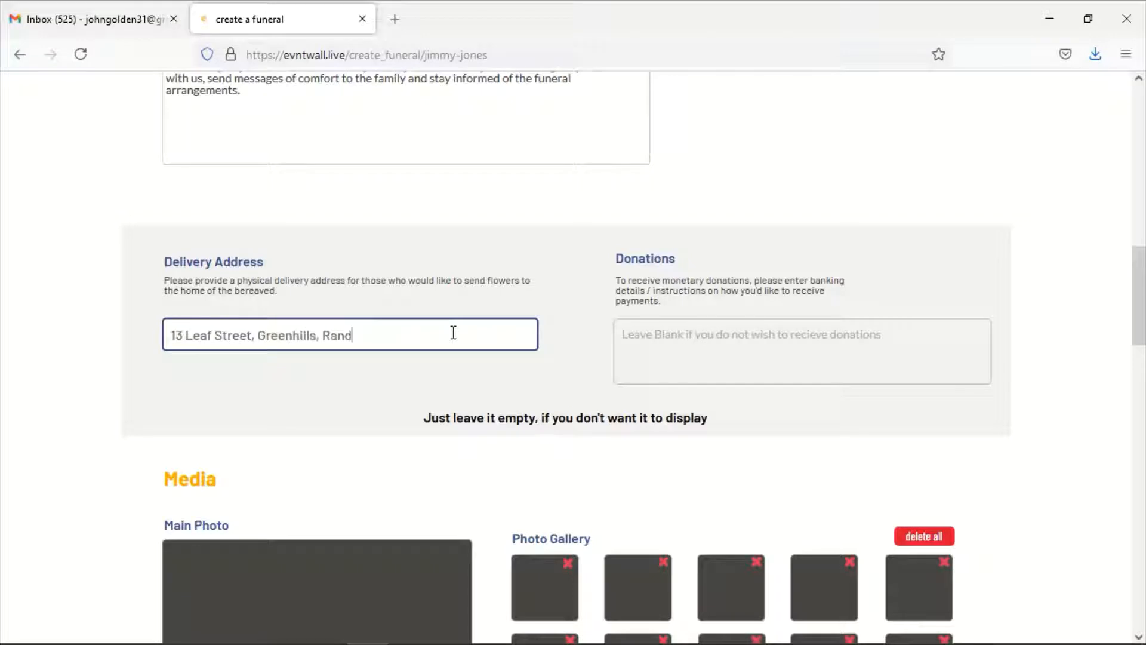
{"action": "left_click", "coordinate": [673, 341]}
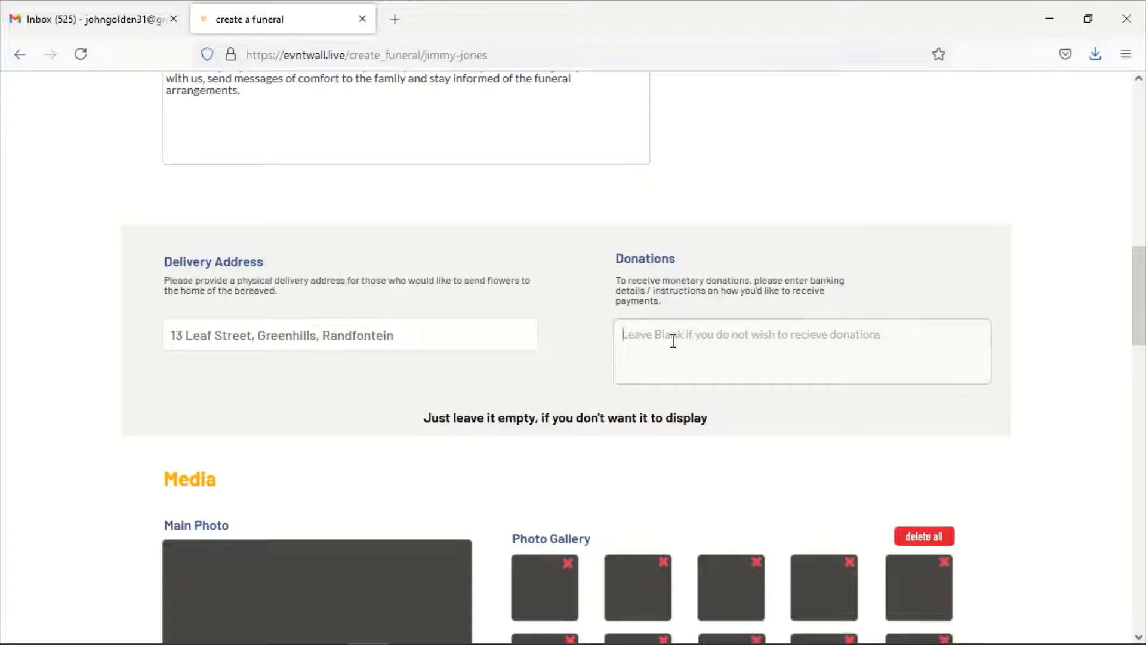
Enter Standard Bank cheque account details and the account number for donations
{"action": "type", "text": "Standard"}
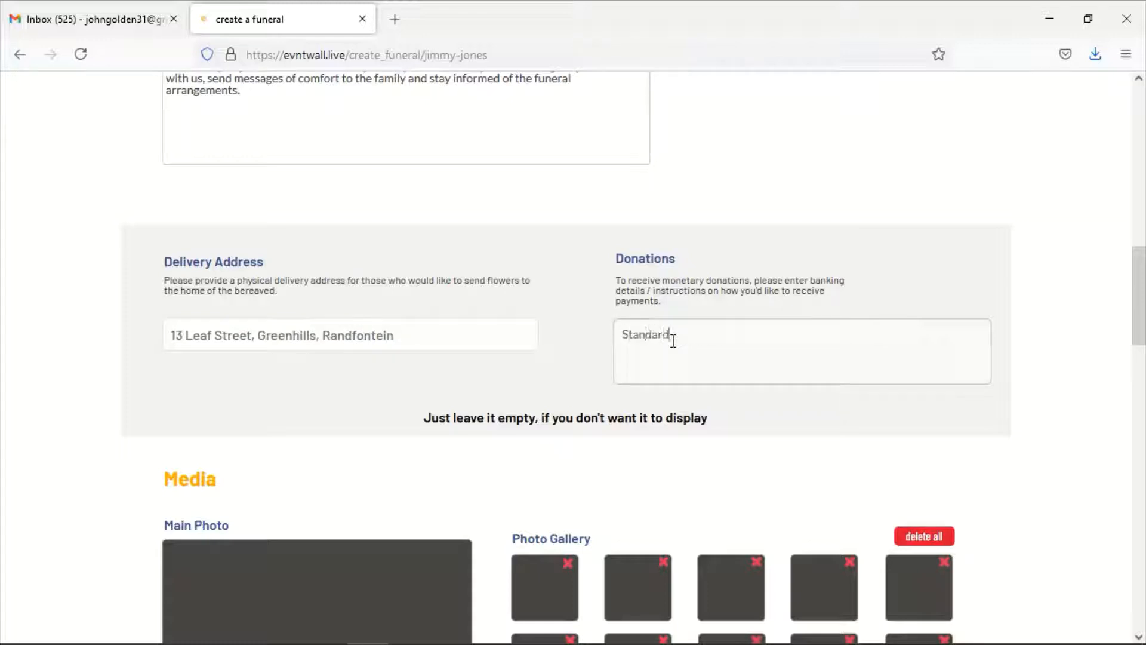
{"action": "type", "text": " Ba"}
{"action": "type", "text": "nk, Cheque Acc"}
{"action": "type", "text": ". Acc"}
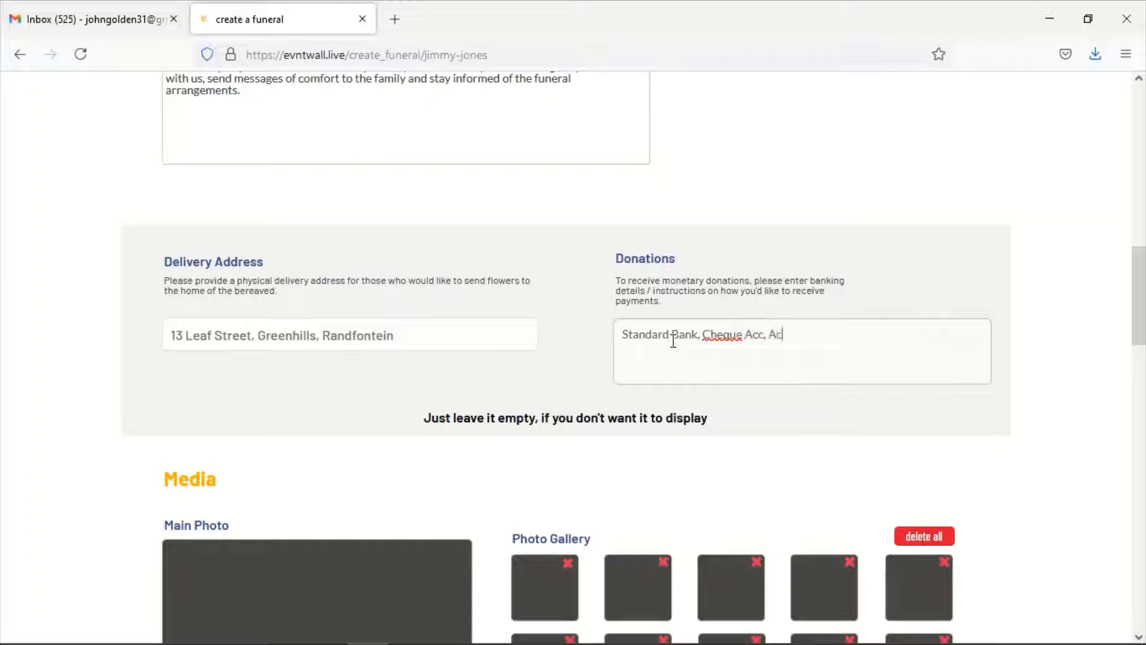
{"action": "type", "text": " No 123456789,"}
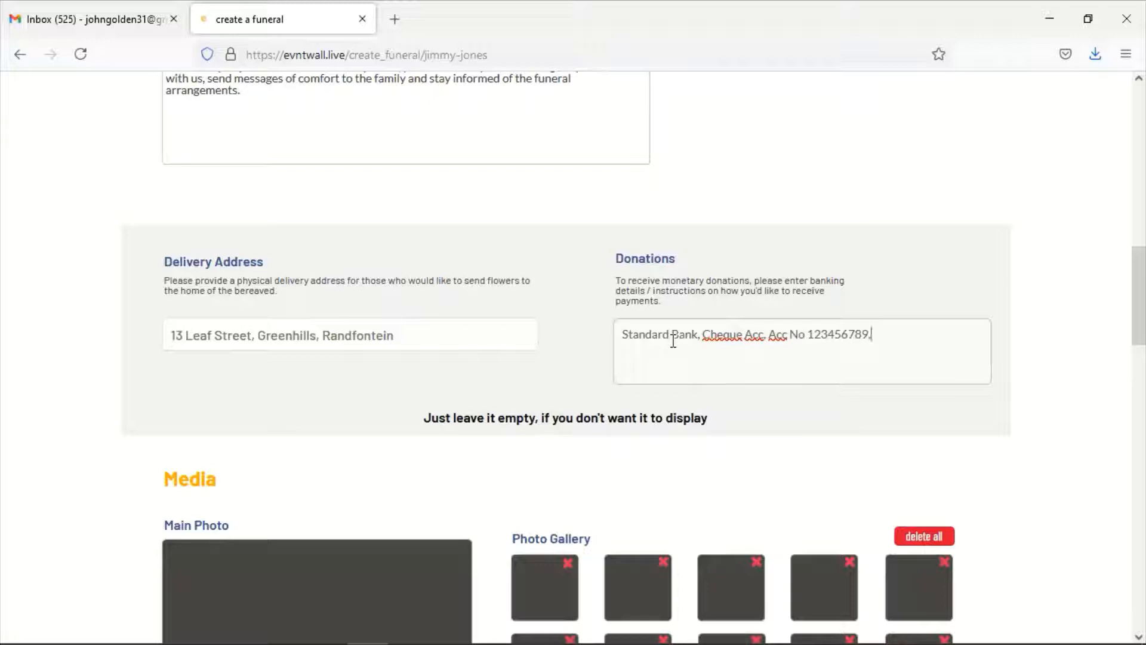
{"action": "scroll", "coordinate": [560, 391], "scroll_direction": "down", "scroll_amount": 3}
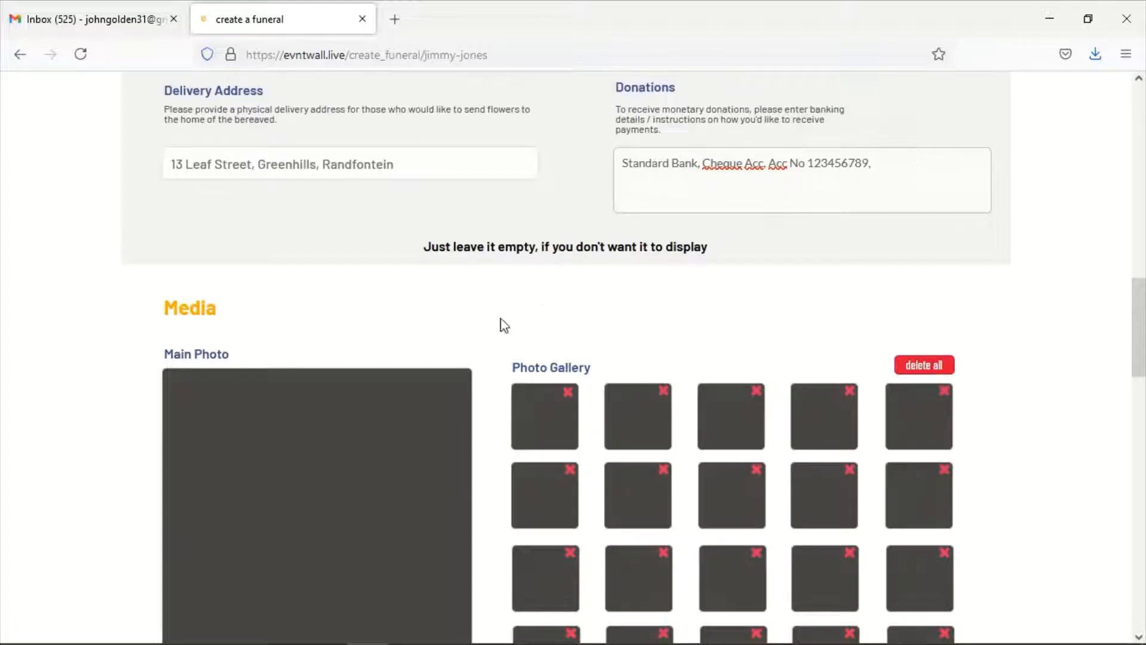
Upload the fourth pexels-italo-melo portrait as the deceased's main photo
{"action": "scroll", "coordinate": [296, 263], "scroll_direction": "down", "scroll_amount": 3}
{"action": "scroll", "coordinate": [373, 217], "scroll_direction": "up", "scroll_amount": 2}
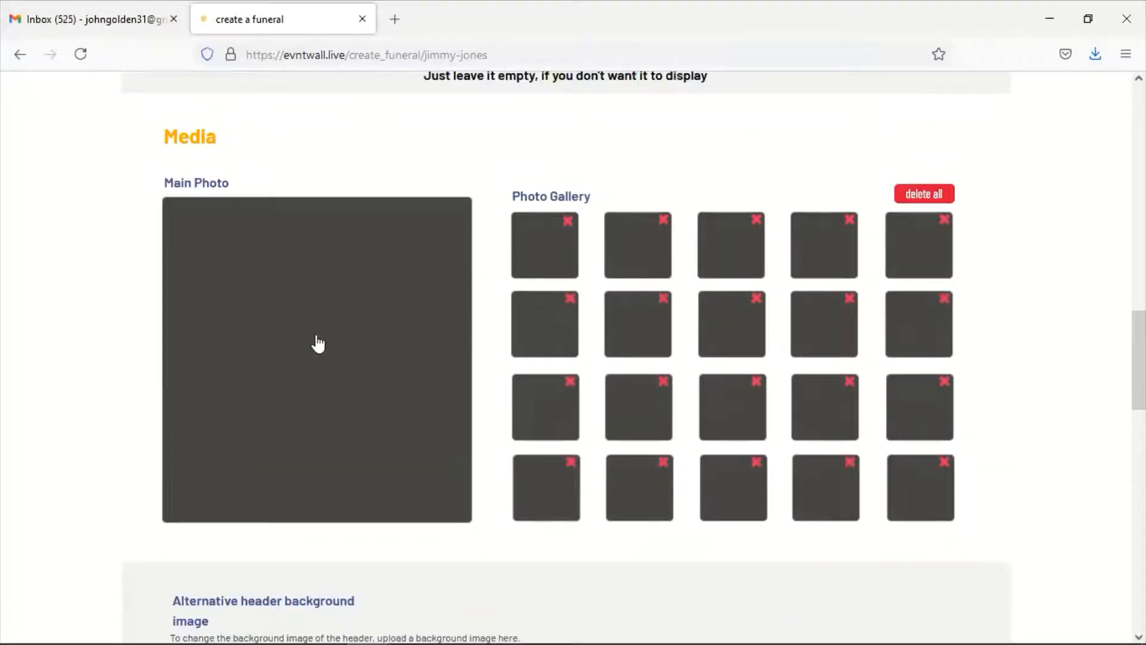
{"action": "left_click", "coordinate": [282, 331]}
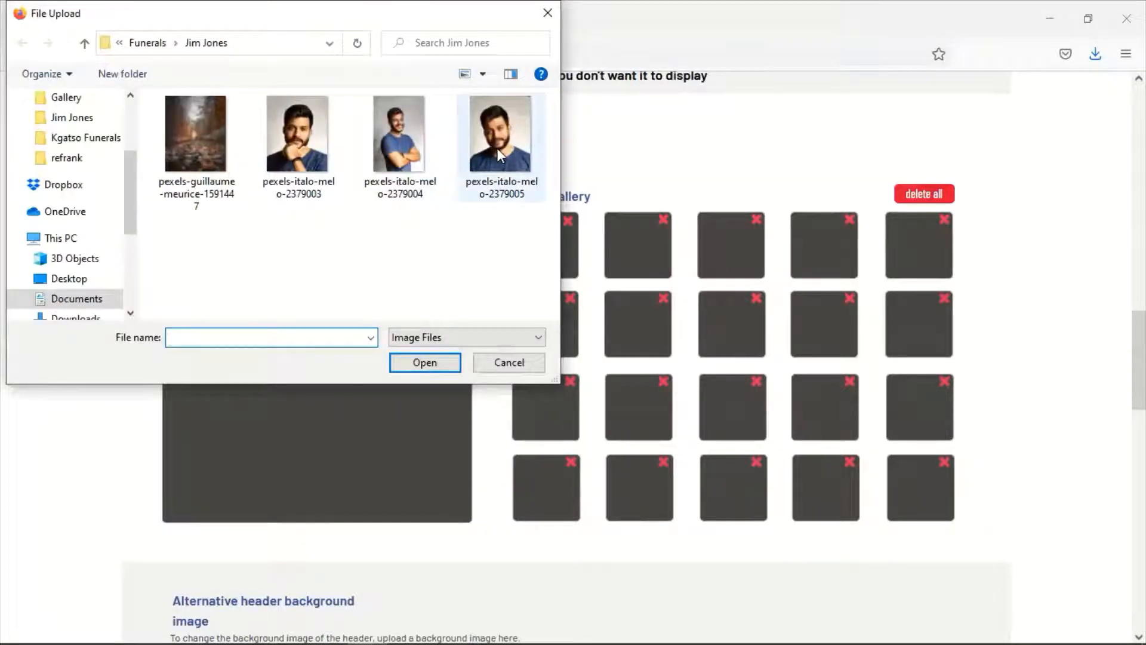
{"action": "left_click", "coordinate": [496, 149]}
{"action": "double_click", "coordinate": [495, 149]}
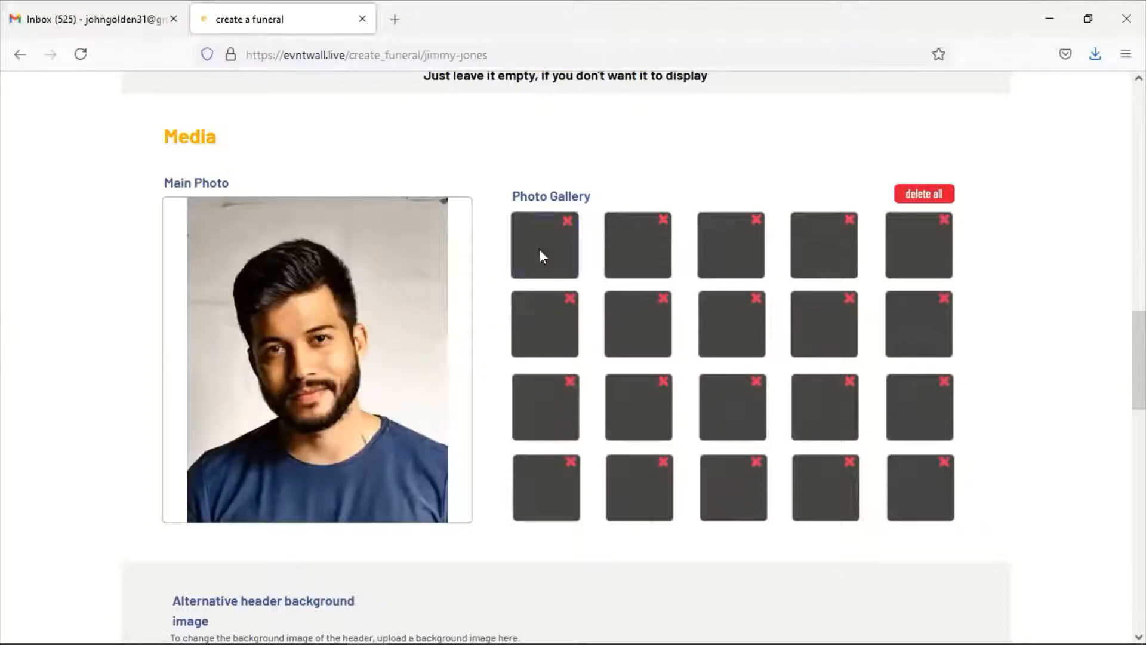
Fill three gallery slots with portraits, including the folded-arms photo and pexels-italo-melo-2379005
{"action": "left_click", "coordinate": [539, 248]}
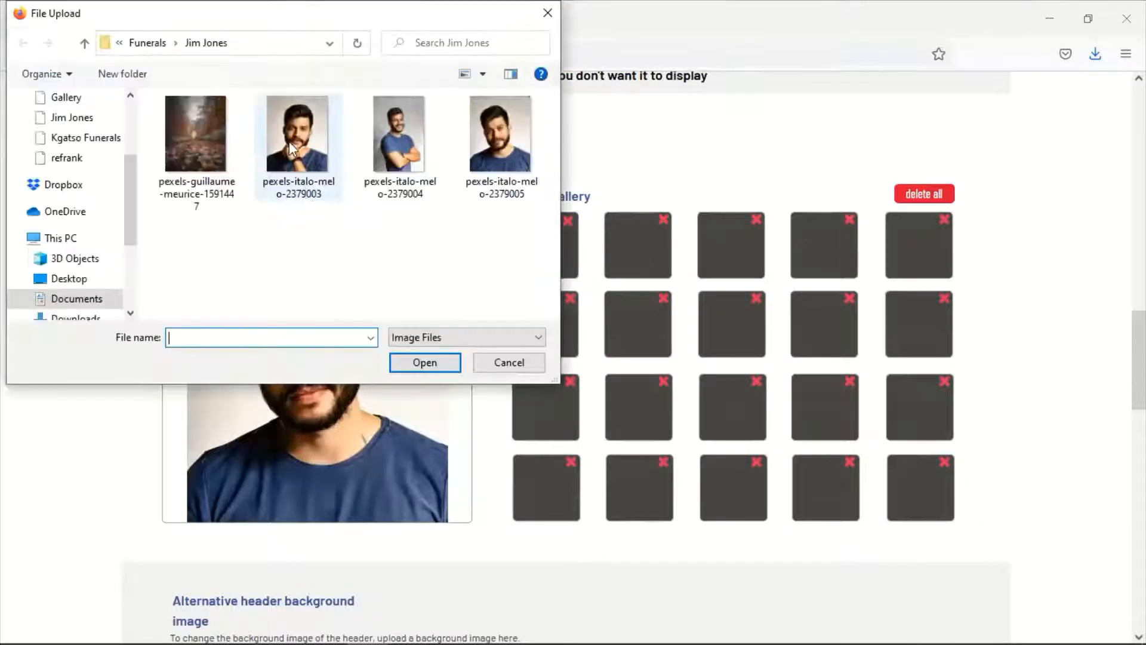
{"action": "left_click", "coordinate": [289, 143]}
{"action": "double_click", "coordinate": [289, 140]}
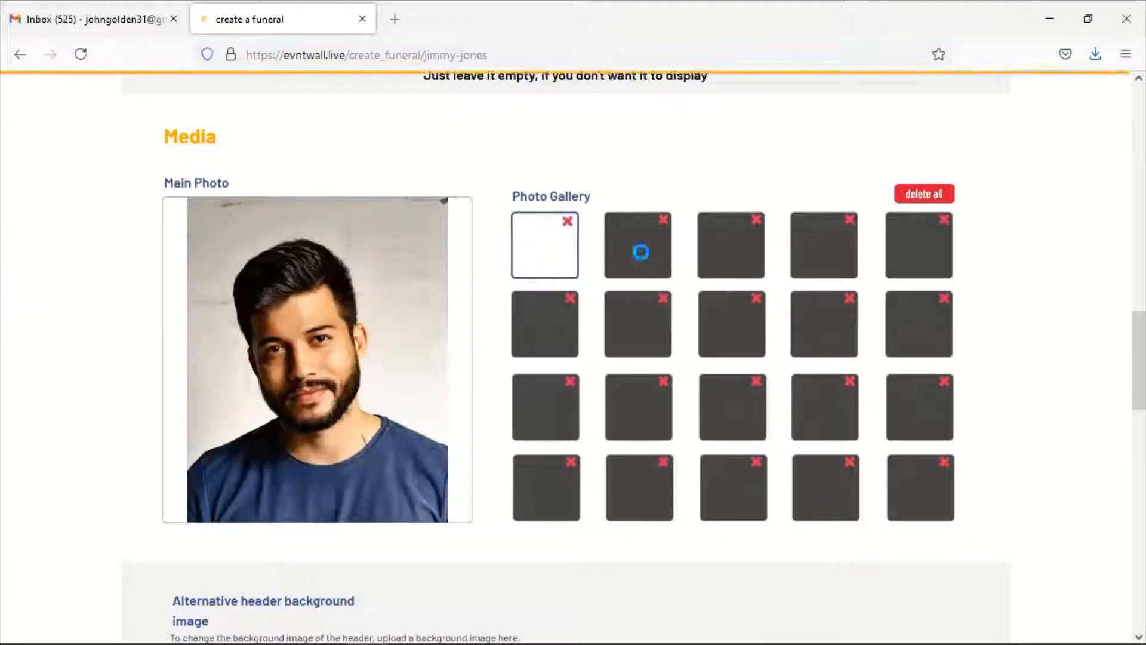
{"action": "left_click", "coordinate": [643, 259]}
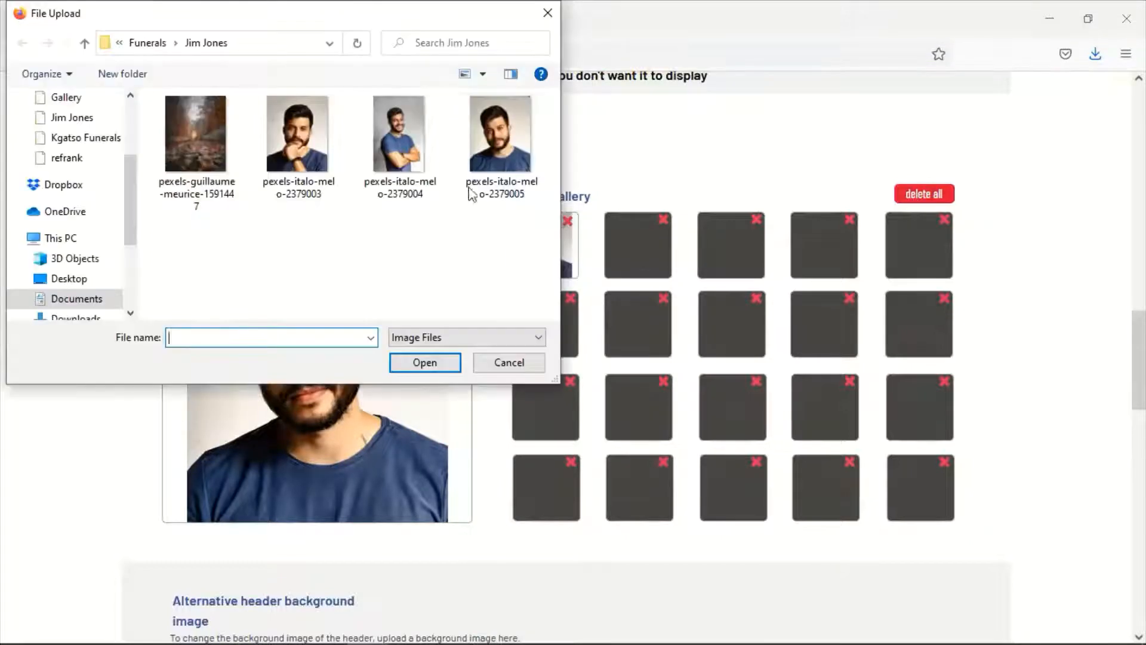
{"action": "left_click", "coordinate": [420, 142]}
{"action": "double_click", "coordinate": [420, 142]}
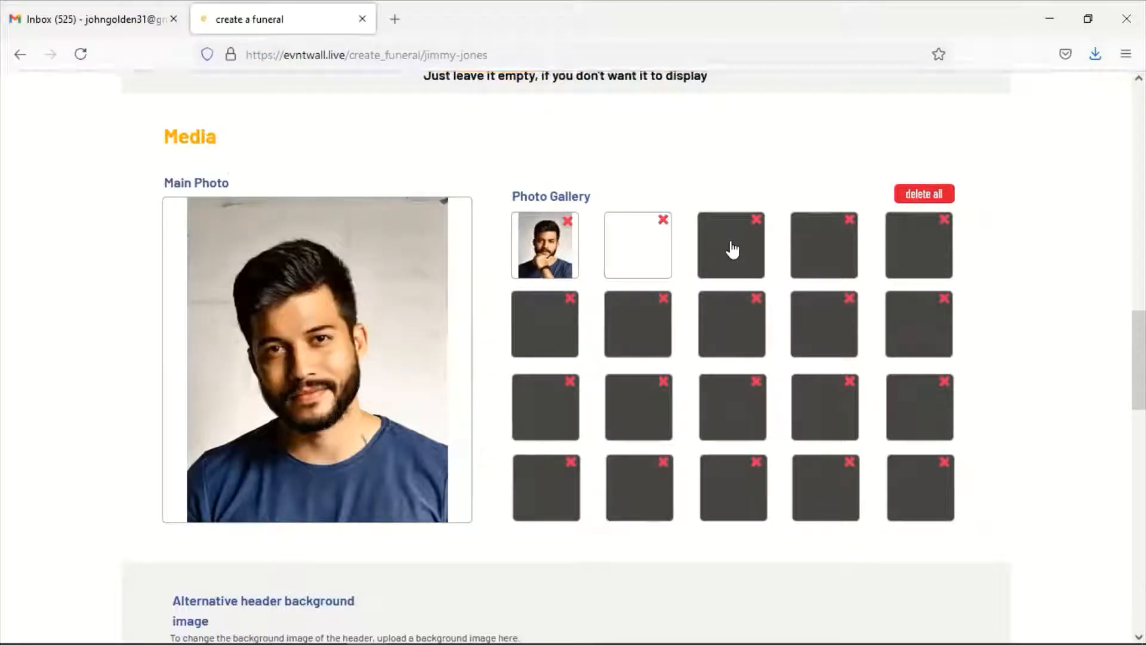
{"action": "left_click", "coordinate": [733, 249]}
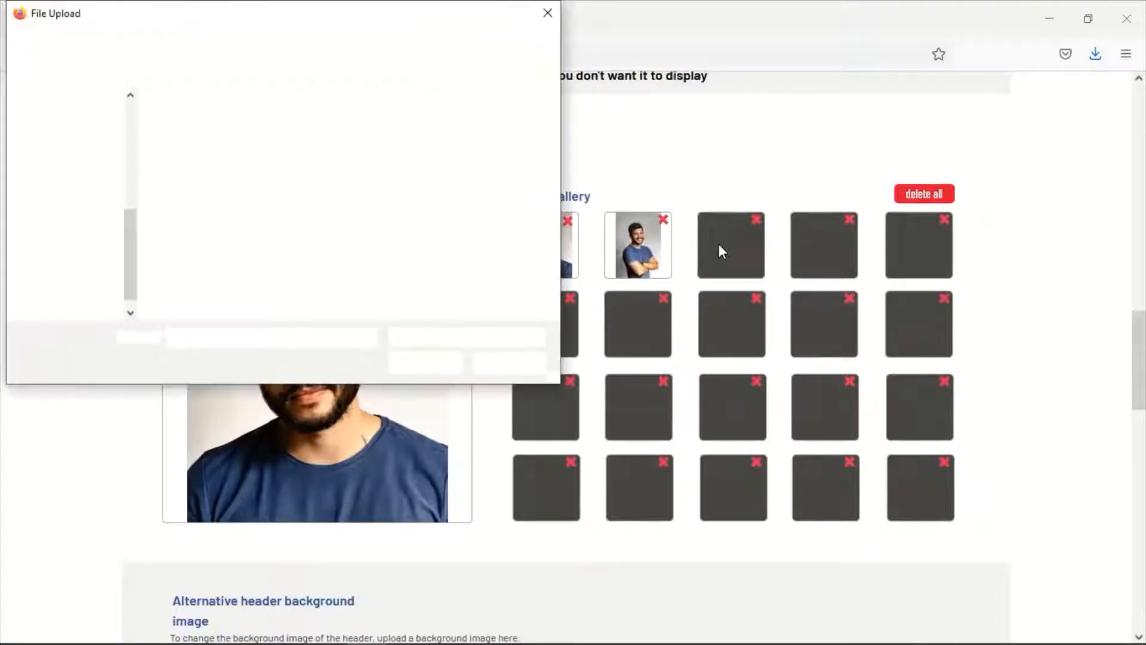
{"action": "left_click", "coordinate": [496, 144]}
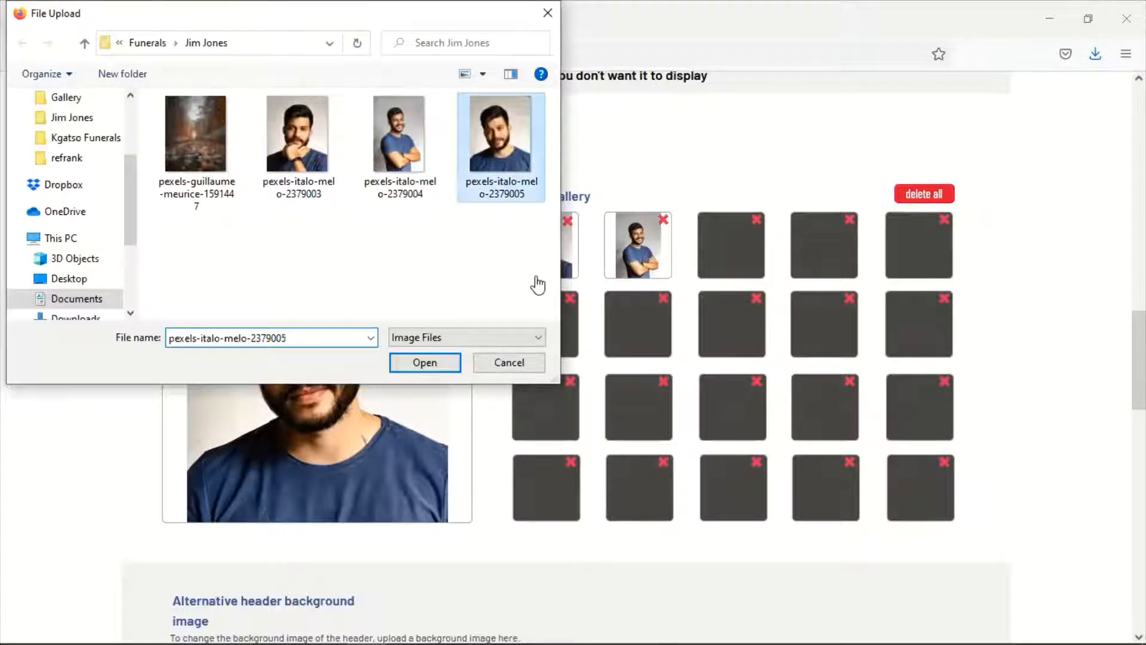
{"action": "key", "text": "Return"}
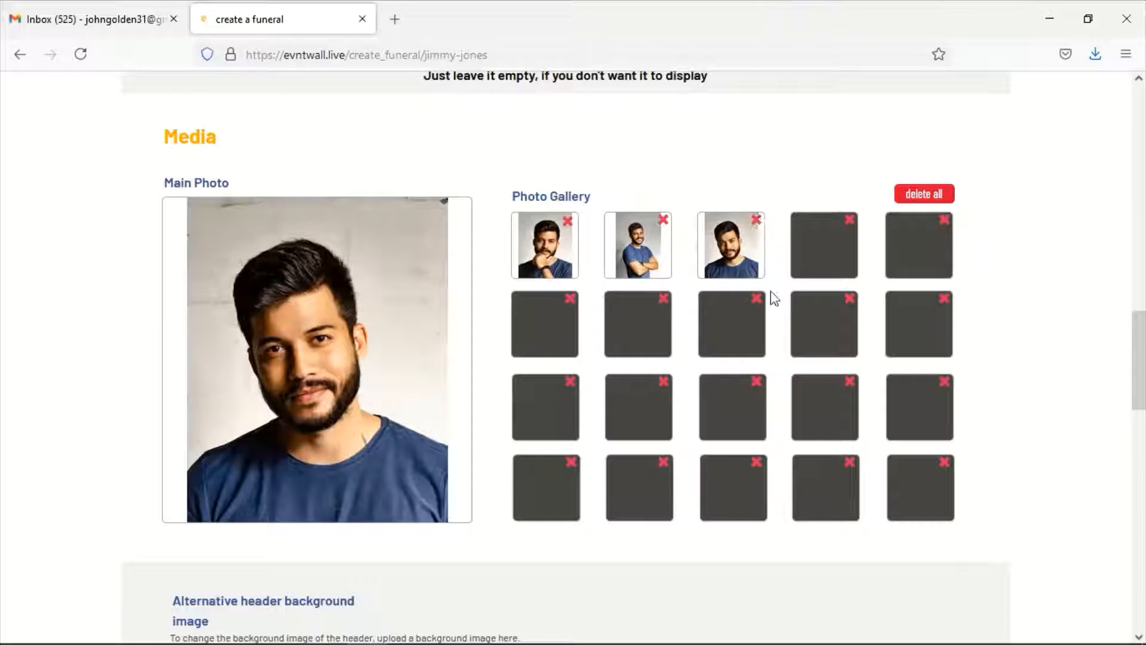
{"action": "scroll", "coordinate": [727, 370], "scroll_direction": "down", "scroll_amount": 4}
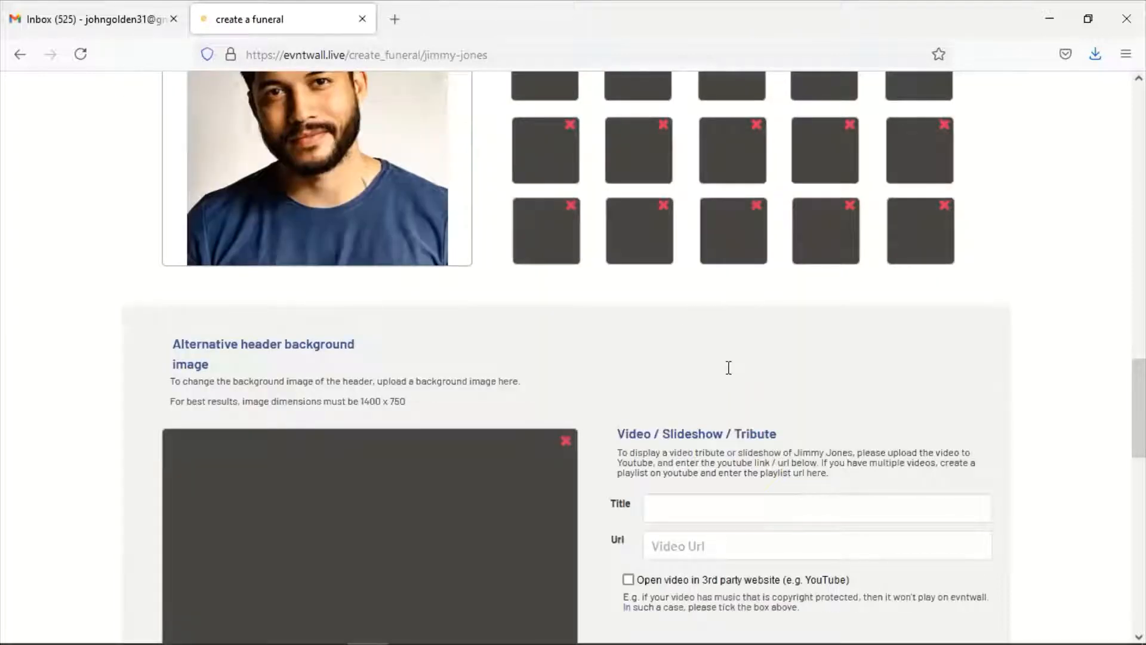
{"action": "scroll", "coordinate": [726, 374], "scroll_direction": "down", "scroll_amount": 3}
{"action": "left_click", "coordinate": [684, 331]}
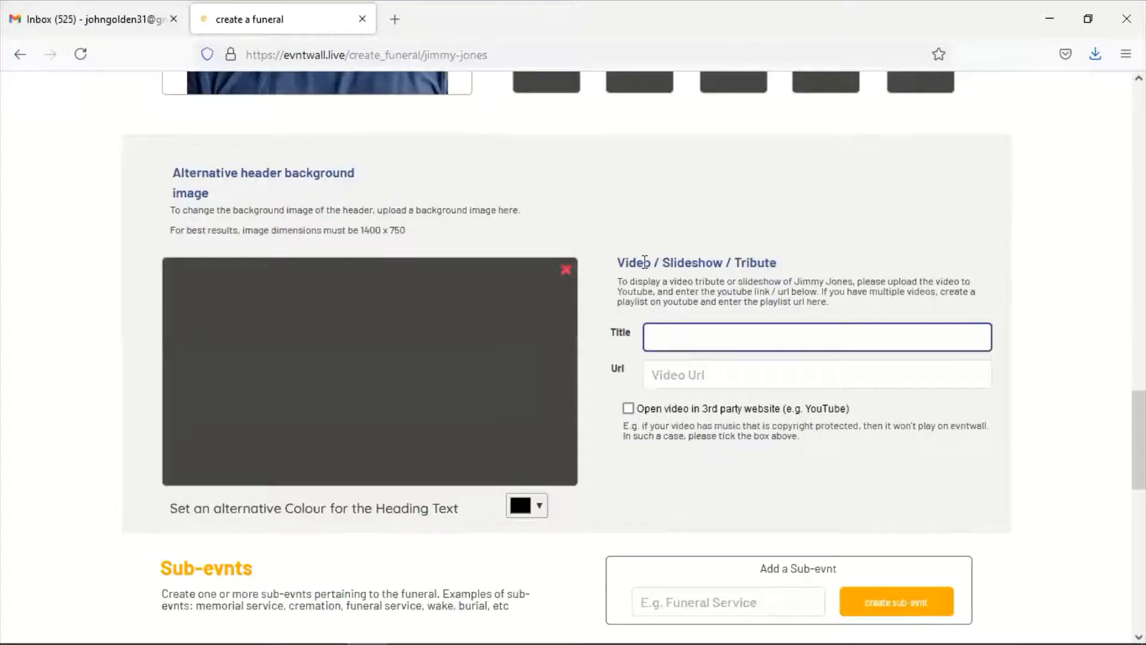
{"action": "left_click", "coordinate": [610, 262]}
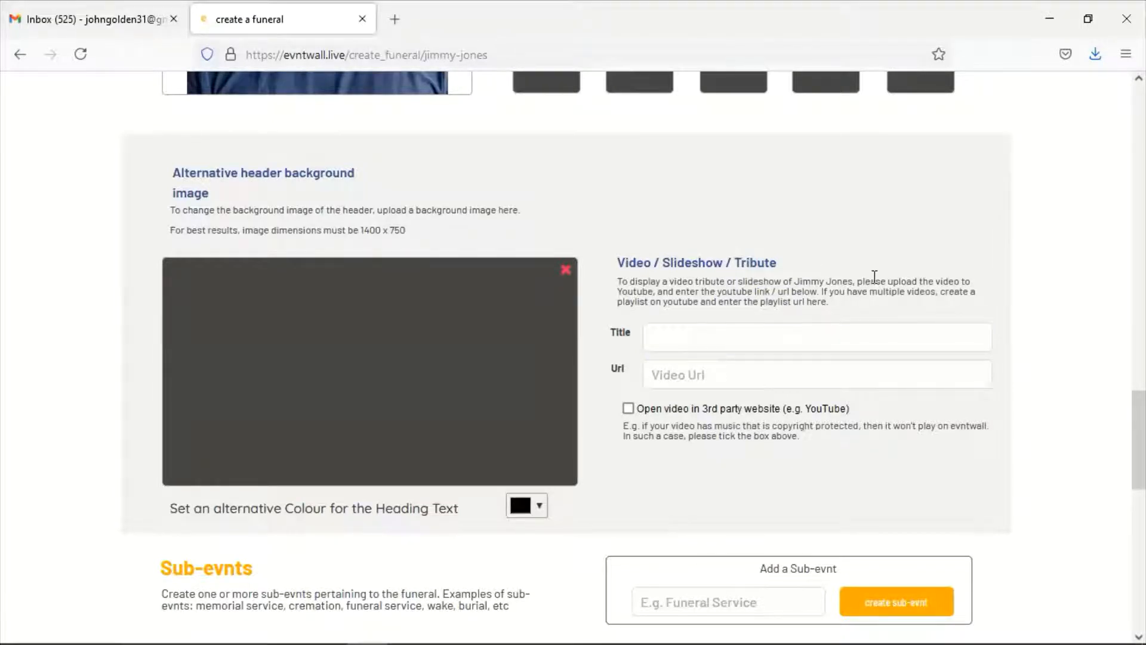
{"action": "left_click", "coordinate": [668, 372]}
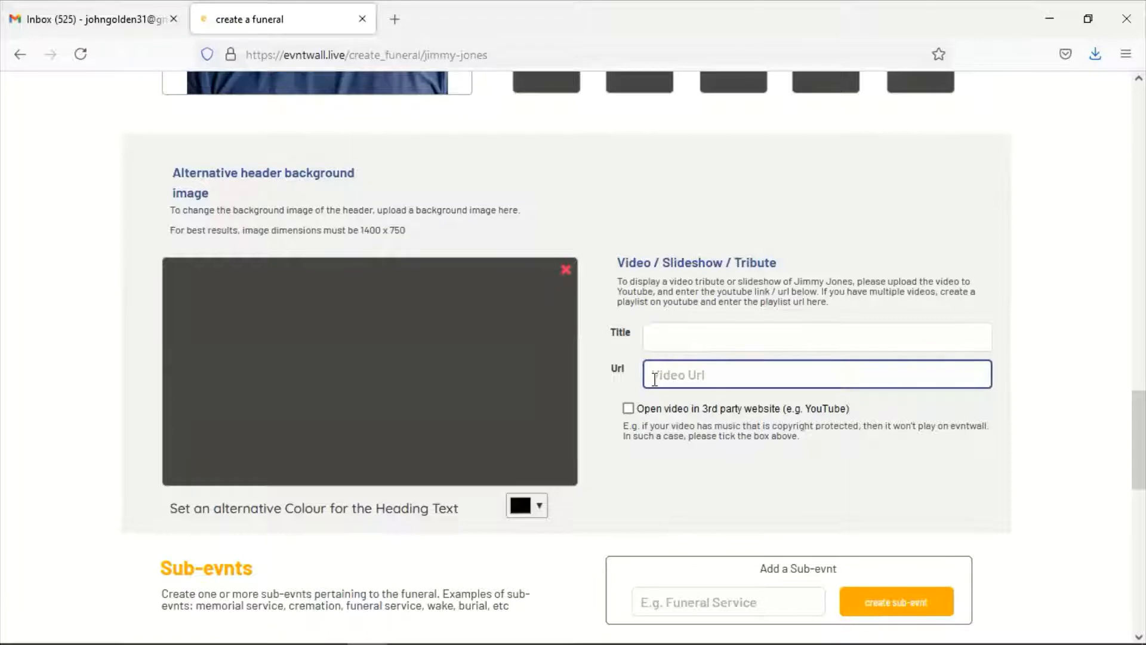
{"action": "left_click", "coordinate": [875, 404]}
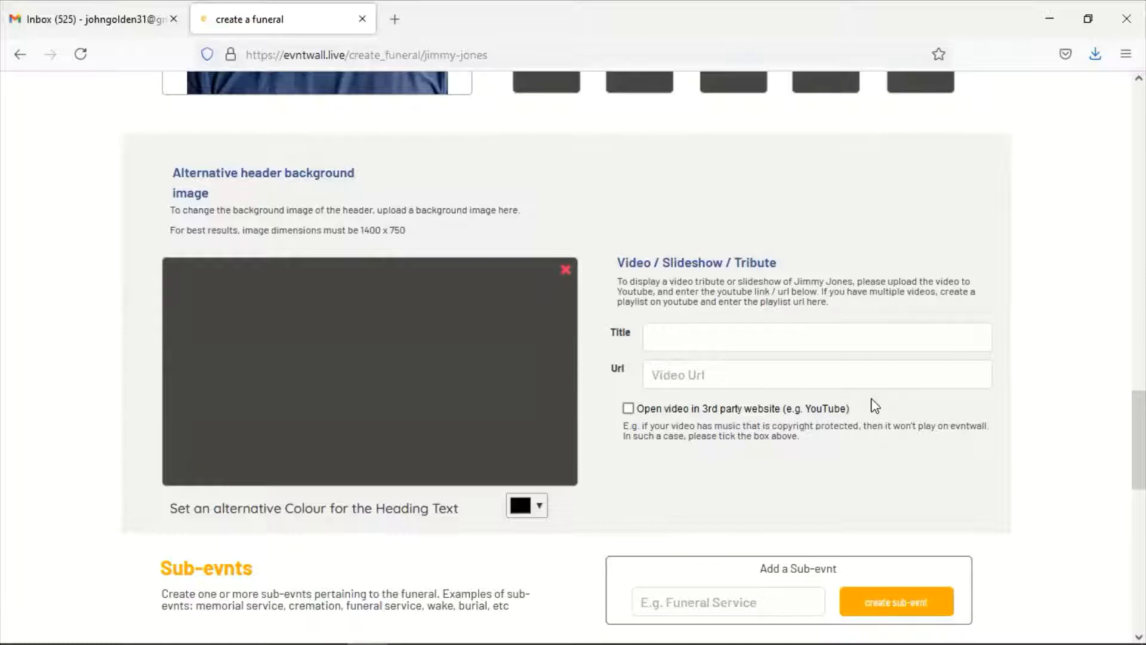
{"action": "left_click", "coordinate": [732, 384]}
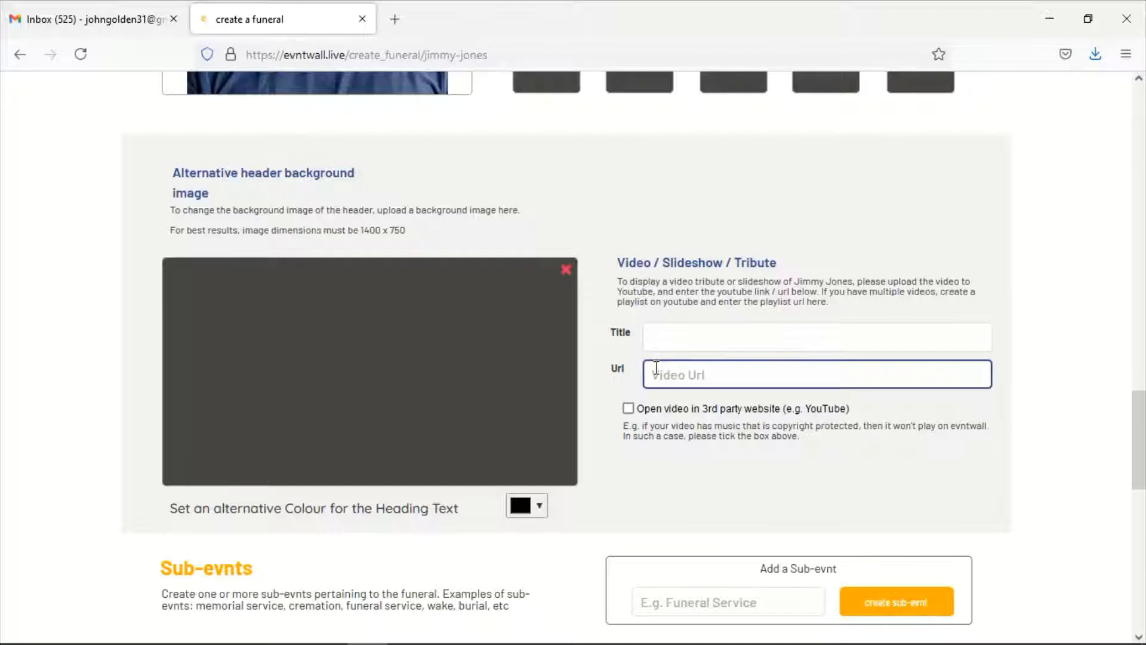
{"action": "type", "text": "www.youtube.co"}
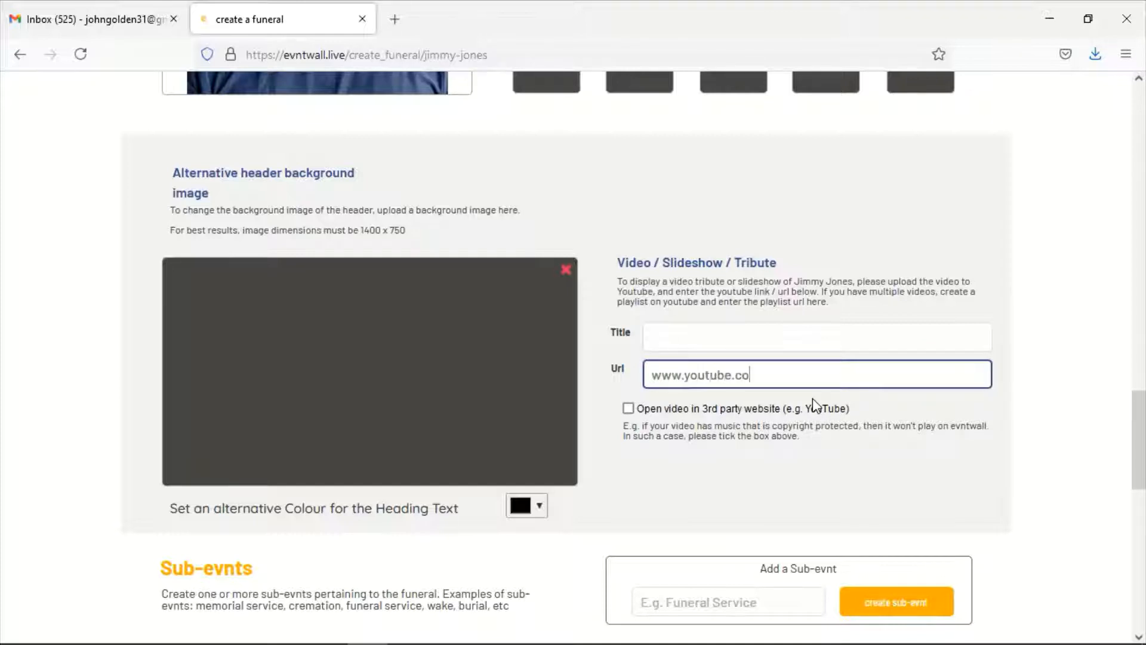
{"action": "type", "text": "m/tyuio123456"}
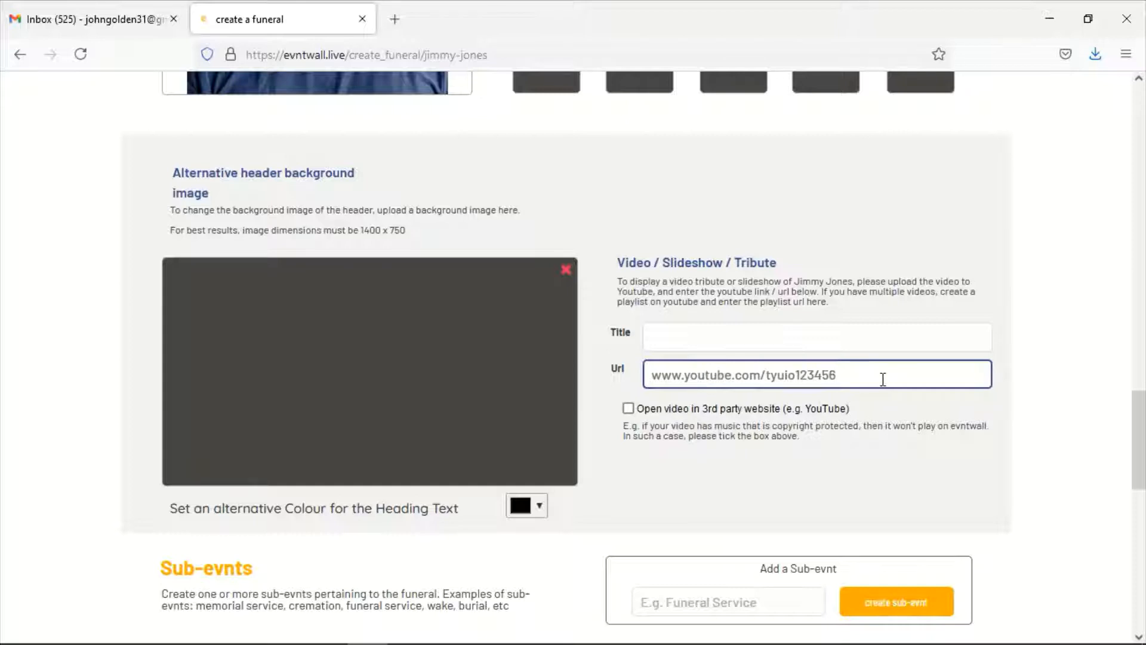
{"action": "left_click", "coordinate": [739, 331]}
{"action": "type", "text": "Tribute"}
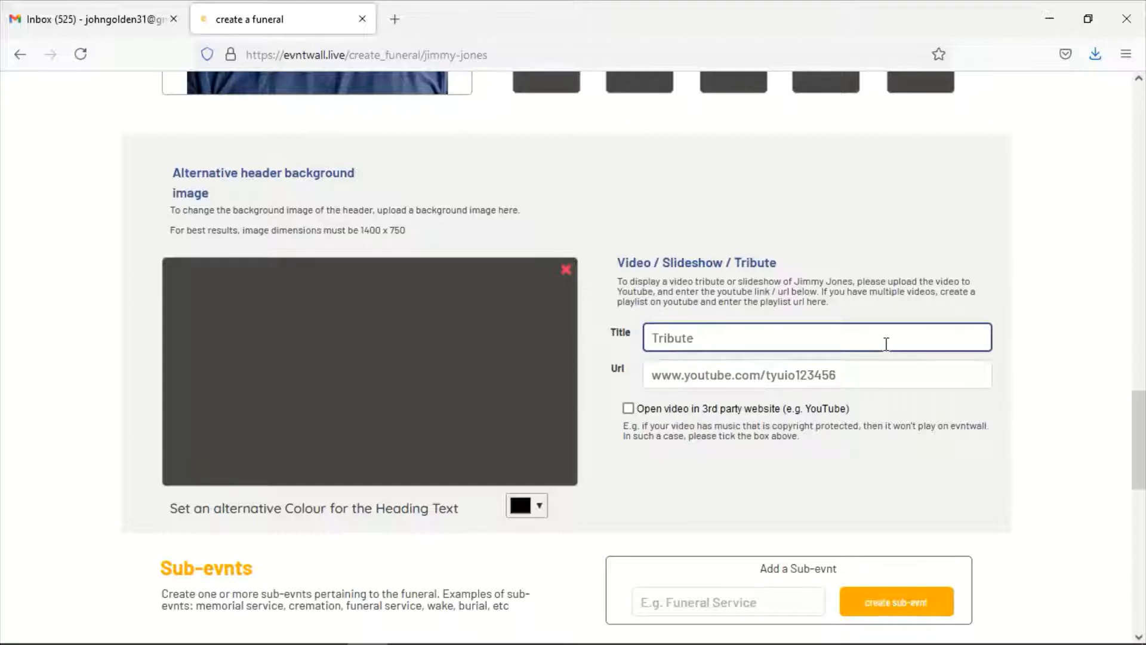
{"action": "left_click", "coordinate": [768, 381]}
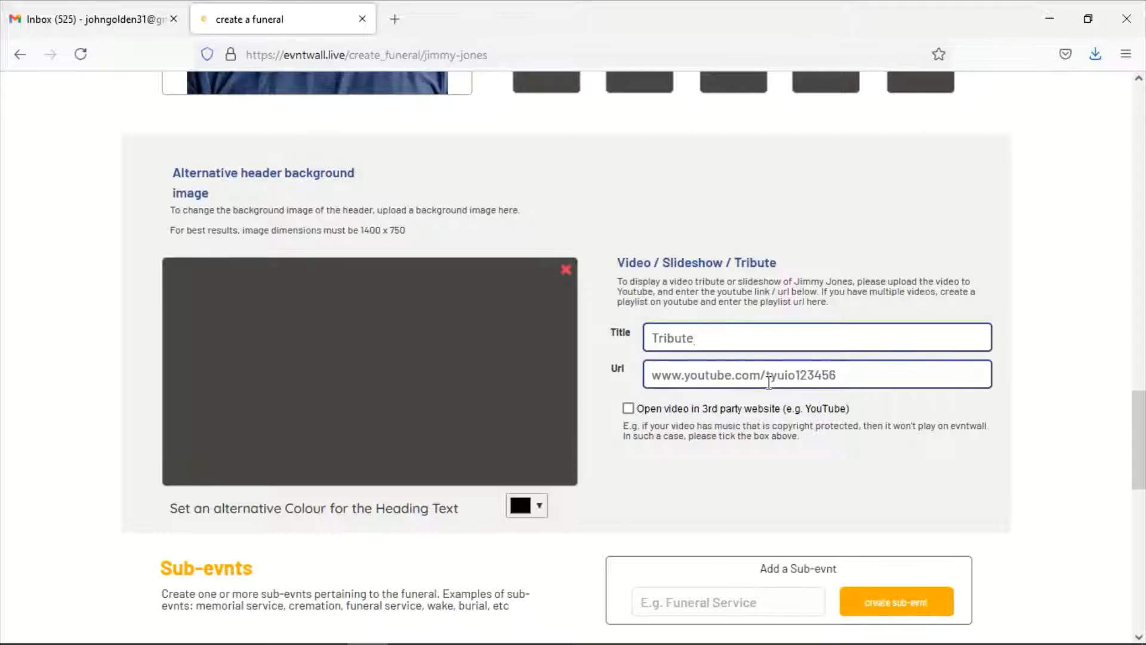
{"action": "left_click", "coordinate": [767, 375]}
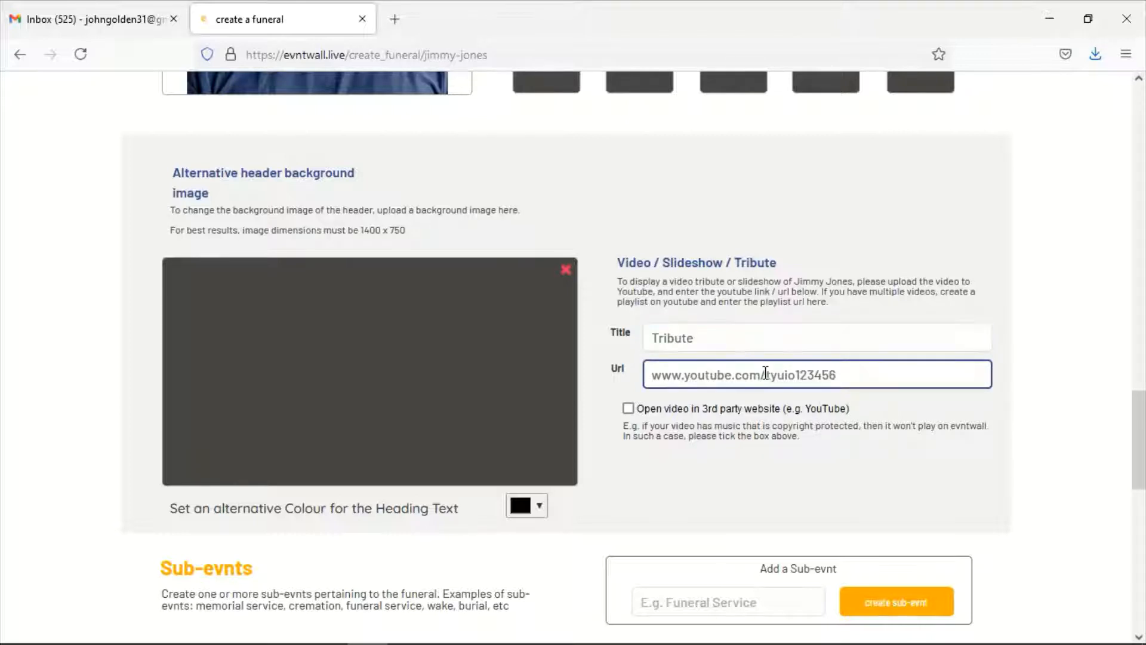
{"action": "key", "text": "shift+Home"}
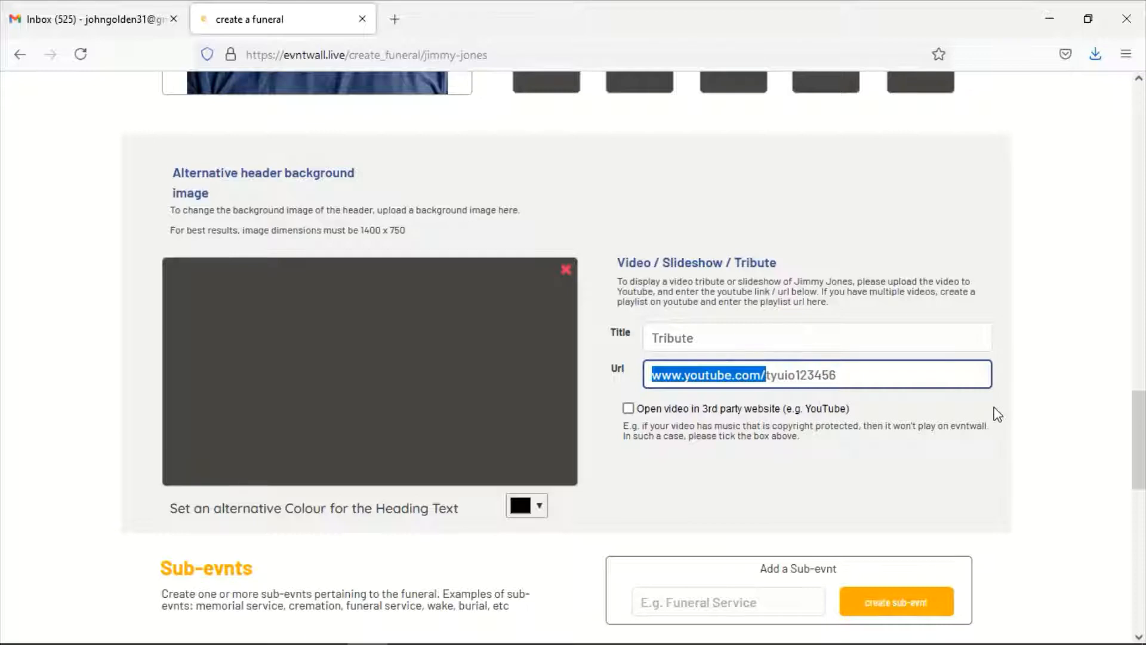
{"action": "key", "text": "BackSpace"}
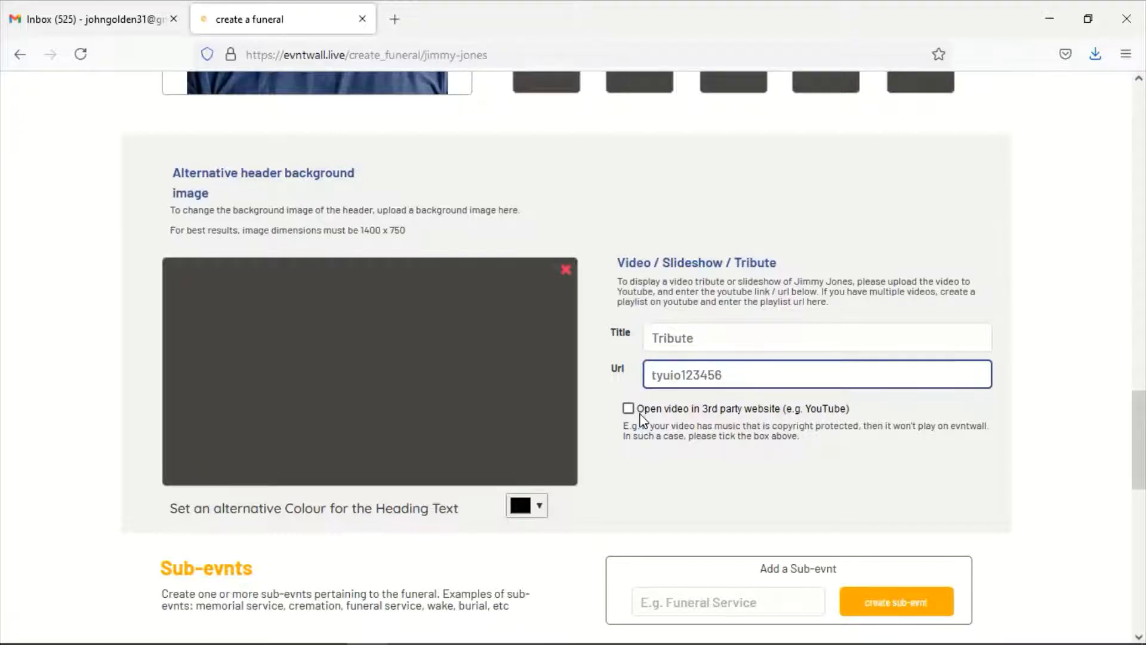
{"action": "scroll", "coordinate": [641, 420], "scroll_direction": "down", "scroll_amount": 4}
{"action": "scroll", "coordinate": [640, 419], "scroll_direction": "up", "scroll_amount": 4}
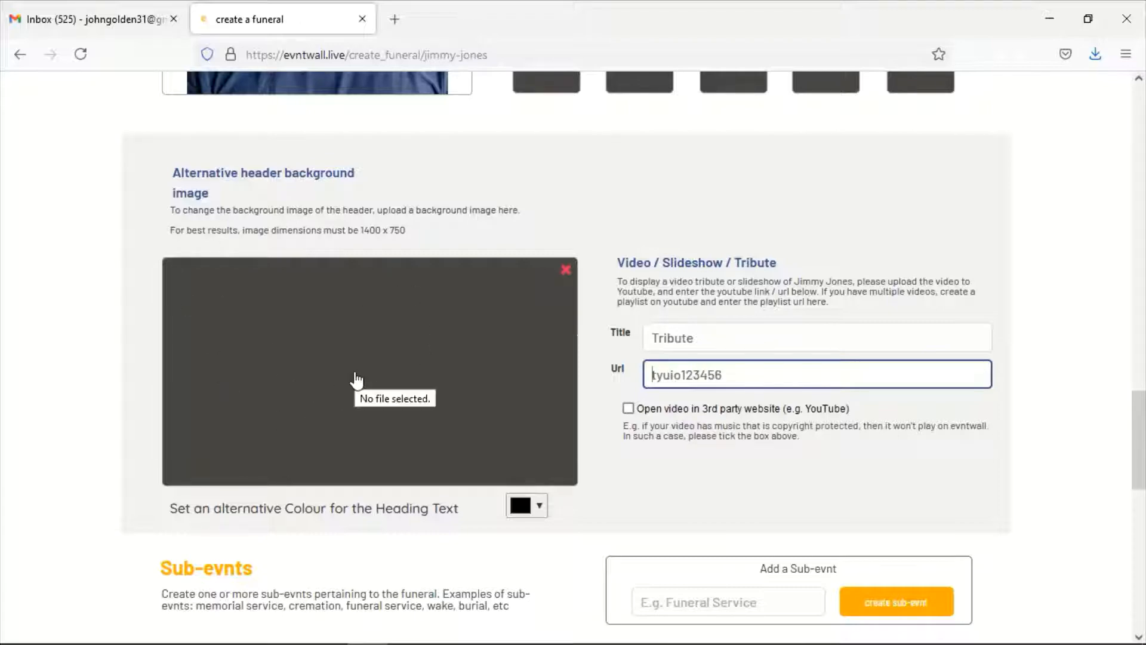
{"action": "scroll", "coordinate": [358, 376], "scroll_direction": "down", "scroll_amount": 4}
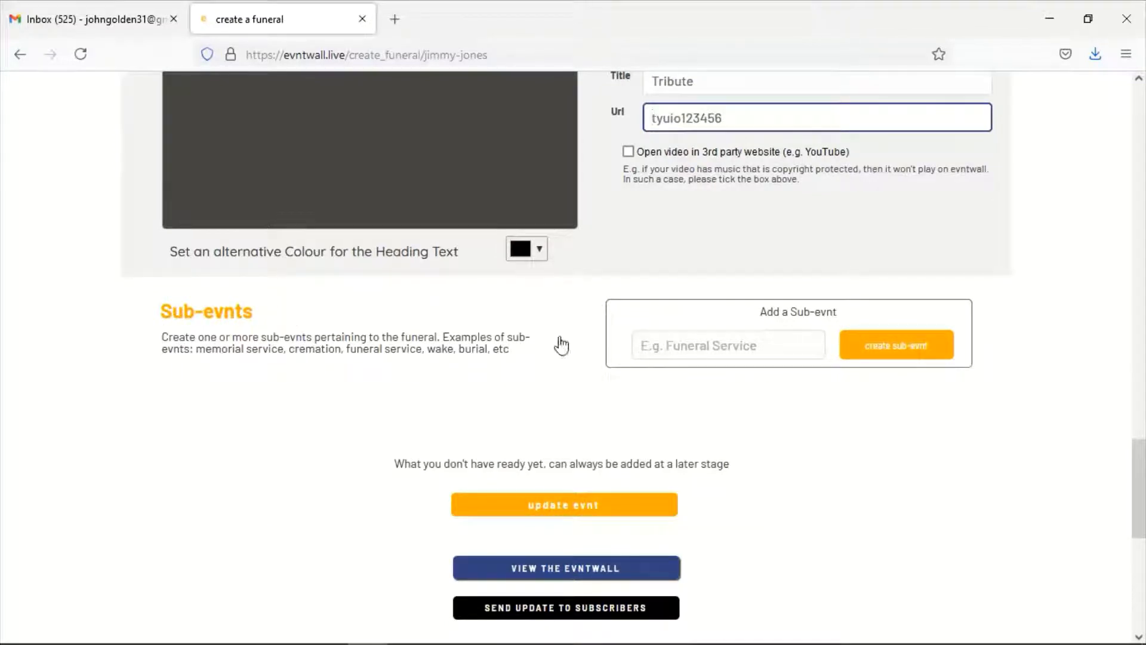
Create a new sub-evnt named 'Memorial Service'
{"action": "left_click", "coordinate": [739, 349]}
{"action": "left_click", "coordinate": [705, 343]}
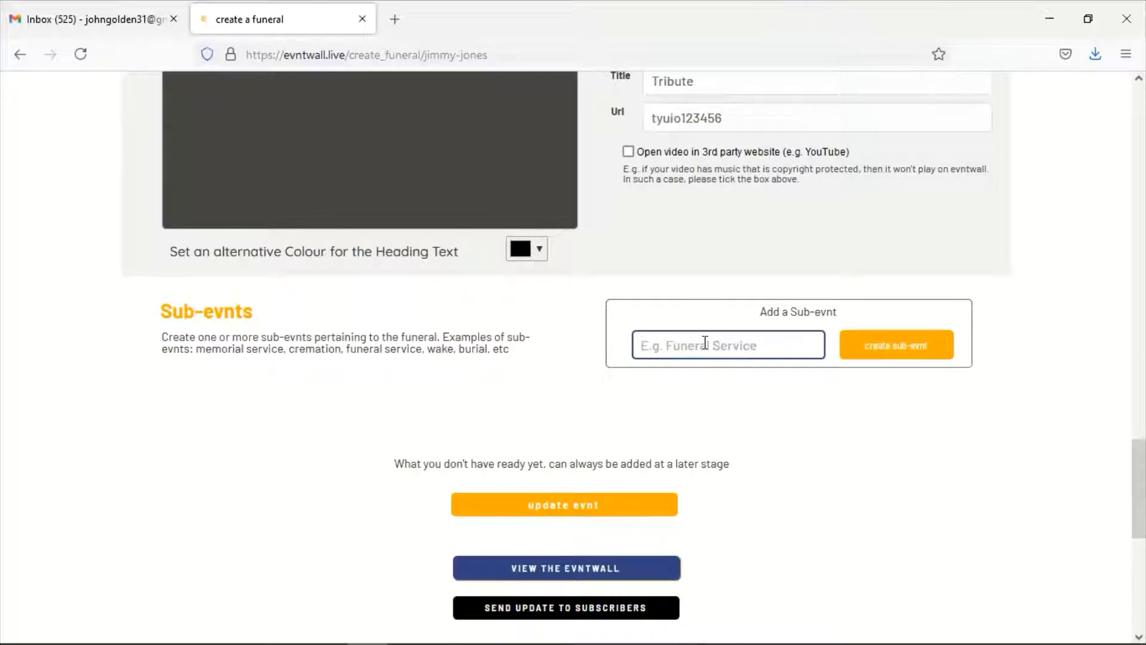
{"action": "type", "text": "Memorial Service"}
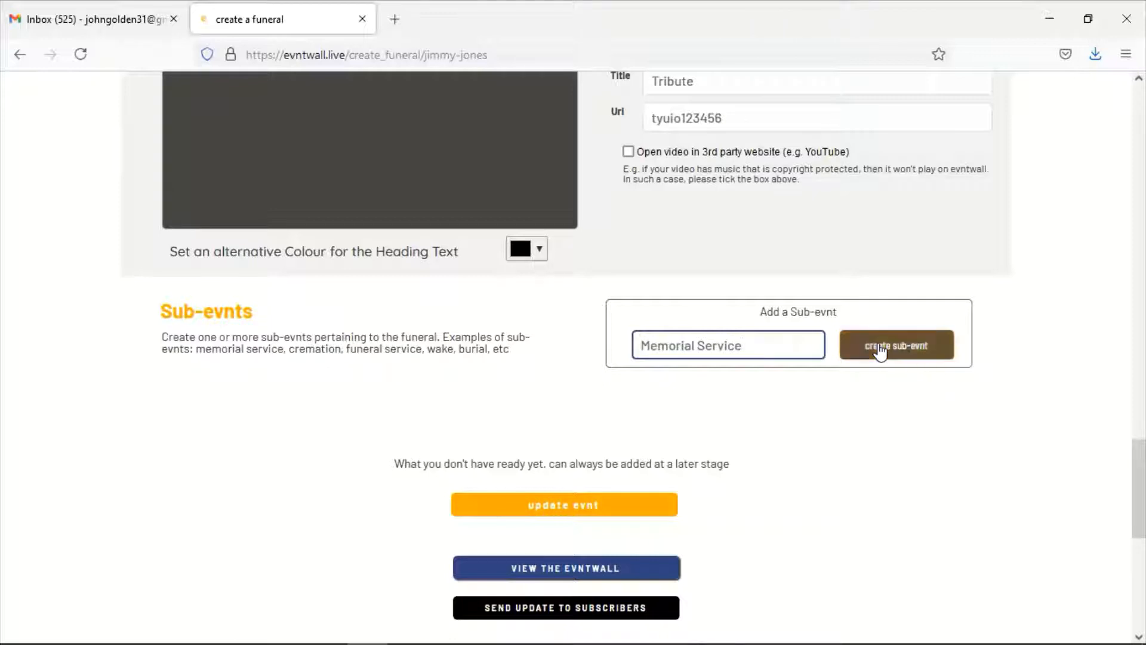
{"action": "left_click", "coordinate": [897, 352]}
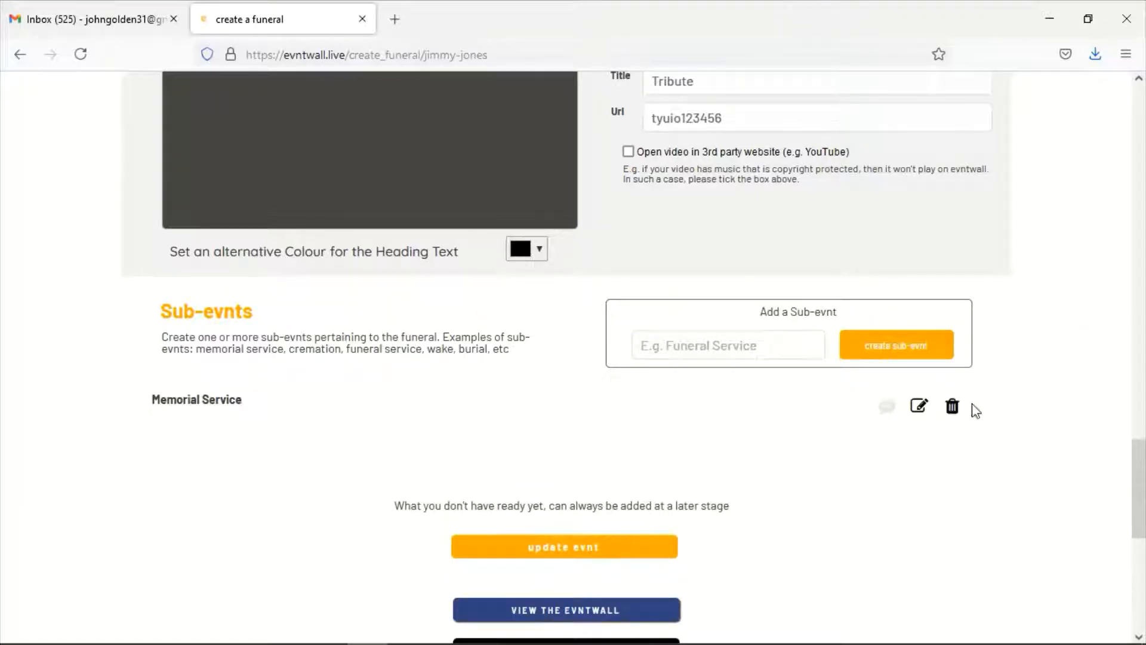
Describe the memorial as Tuesday at the family residence, free for all, register displayed
{"action": "left_click", "coordinate": [919, 408]}
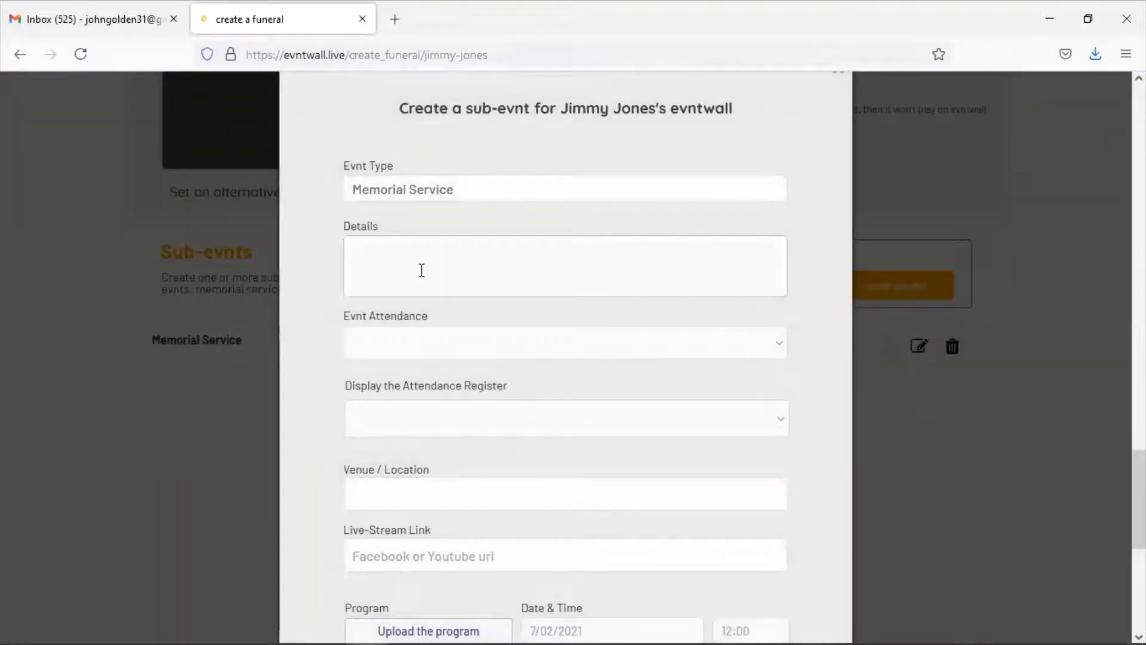
{"action": "type", "text": "The memori"}
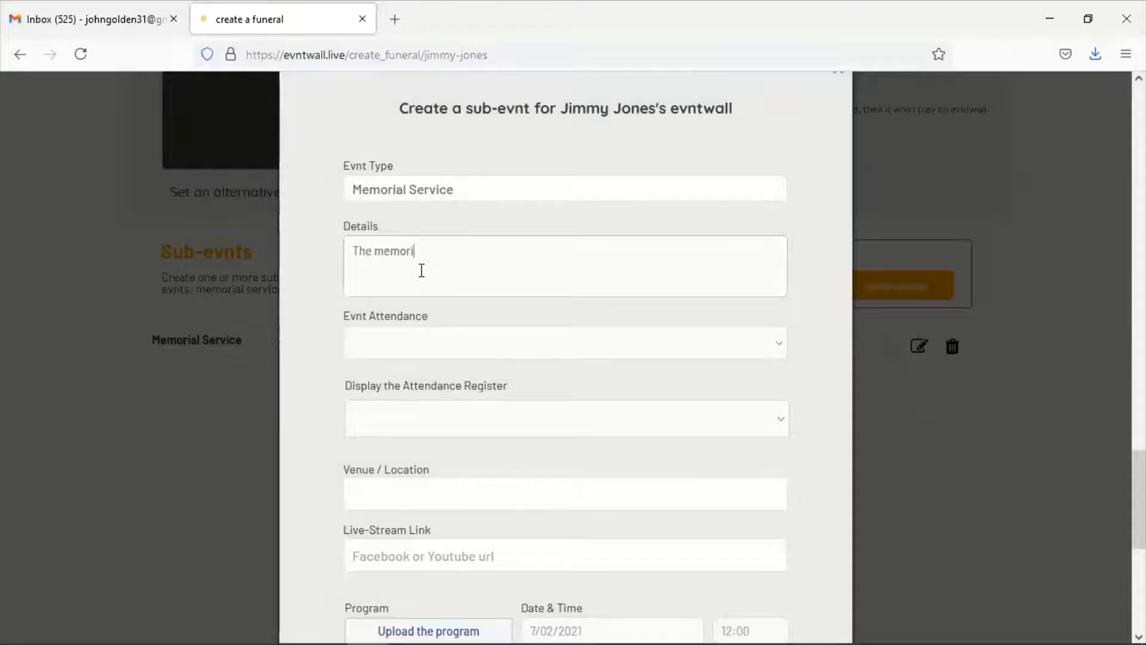
{"action": "type", "text": "al will be held on "}
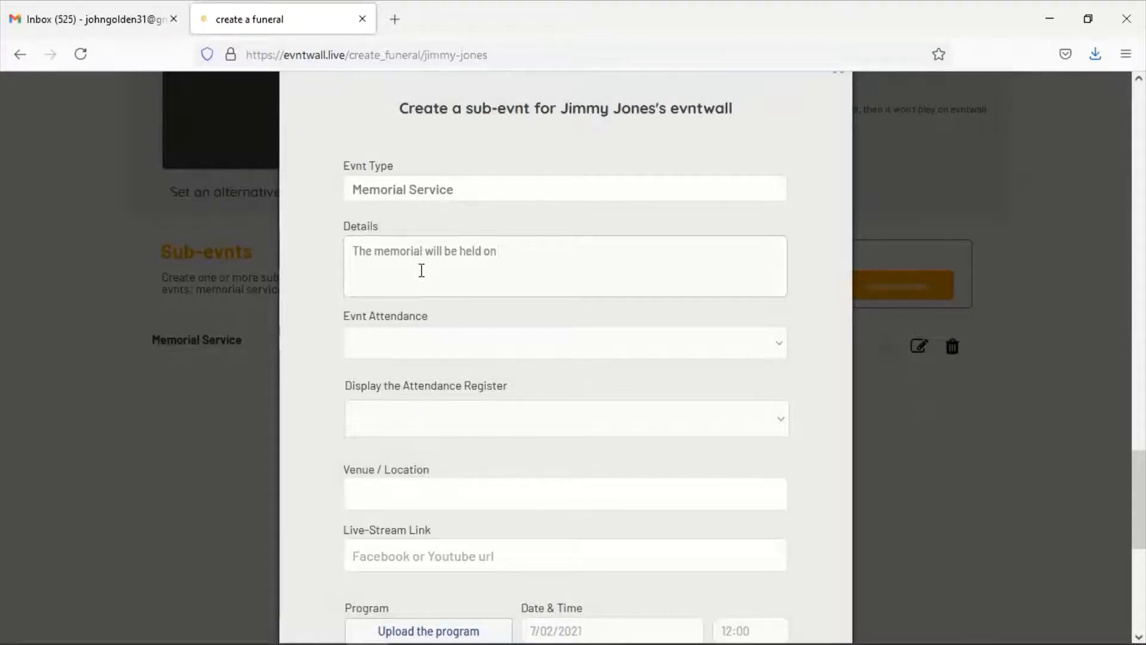
{"action": "type", "text": "Tuesday"}
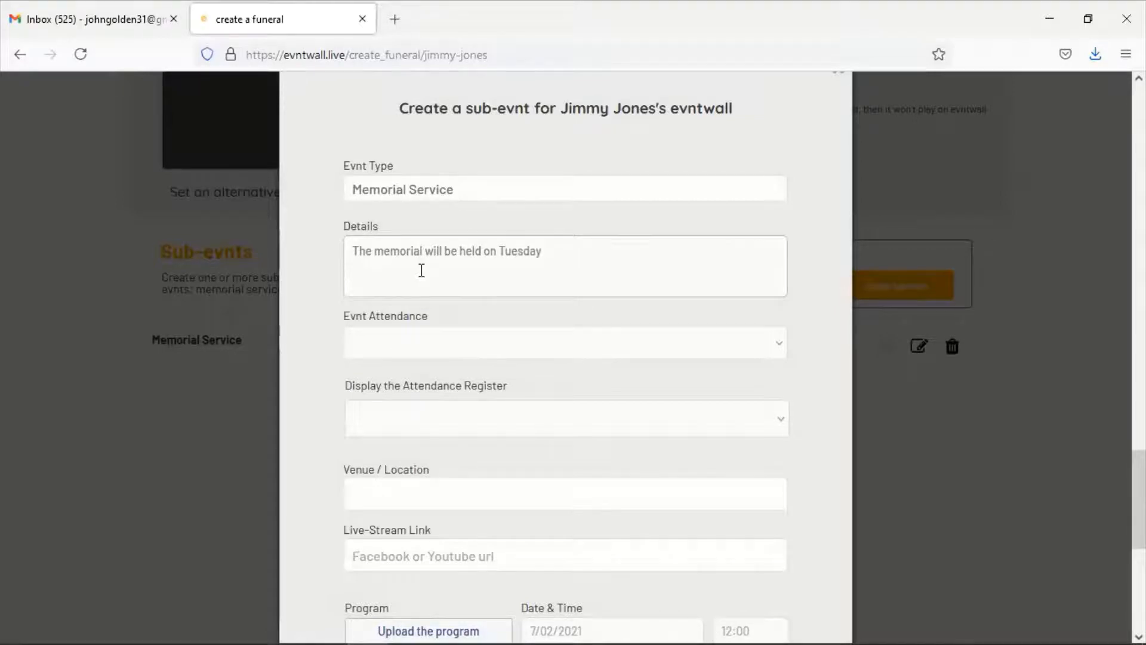
{"action": "type", "text": " at the Jo"}
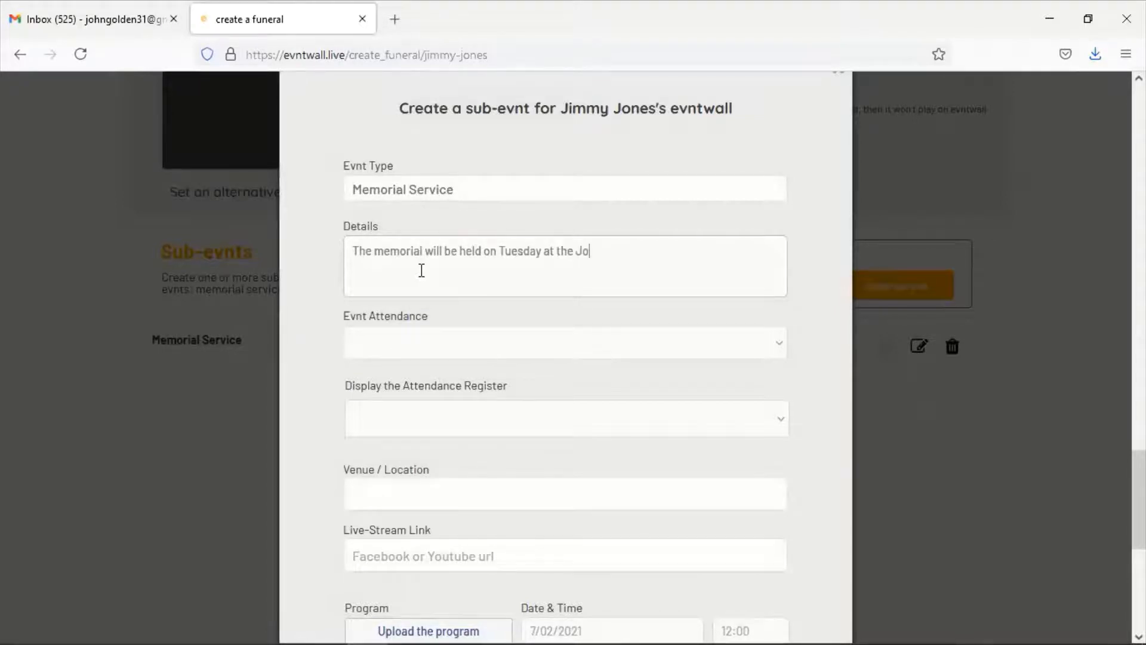
{"action": "type", "text": "nes residence"}
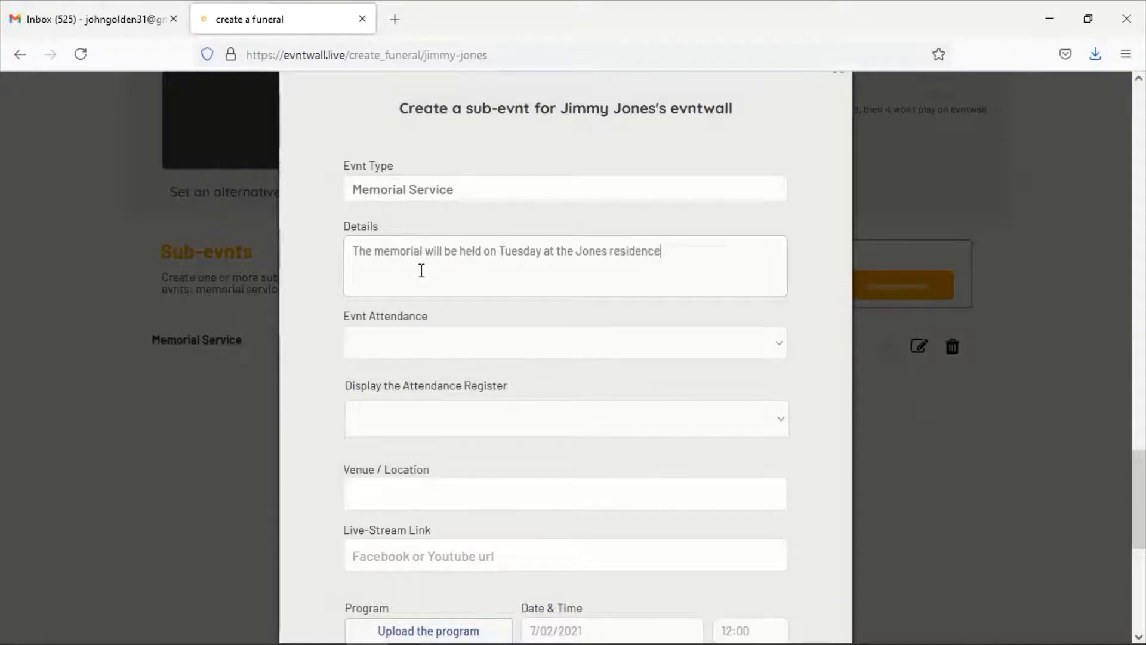
{"action": "type", "text": "."}
{"action": "left_click", "coordinate": [509, 348]}
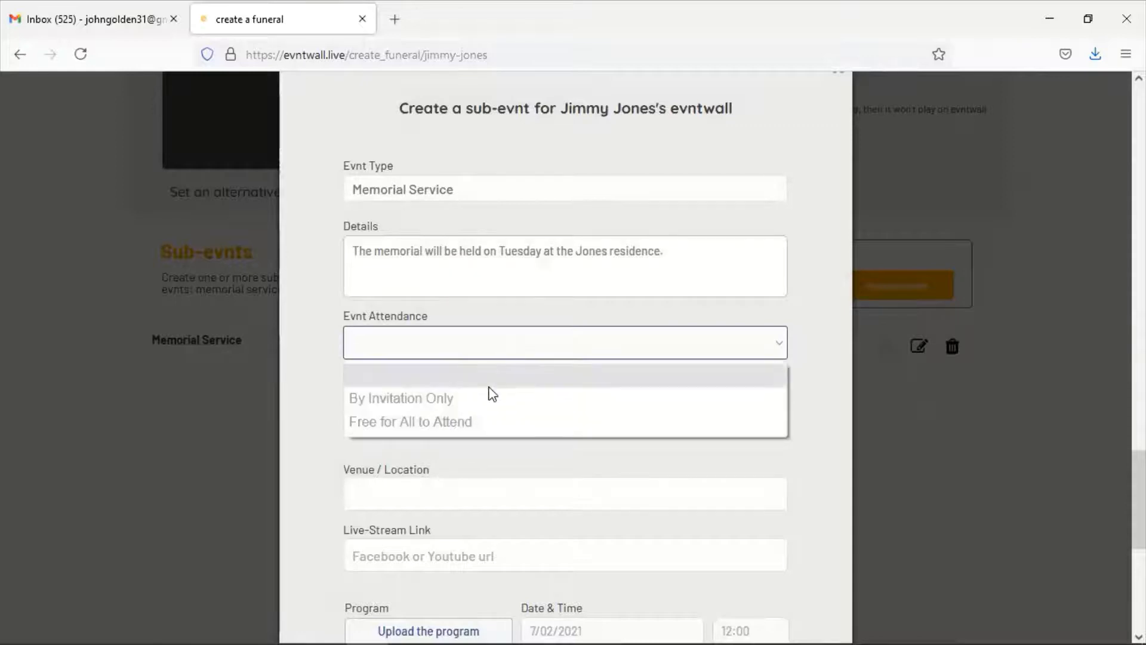
{"action": "left_click", "coordinate": [483, 427]}
{"action": "left_click", "coordinate": [441, 422]}
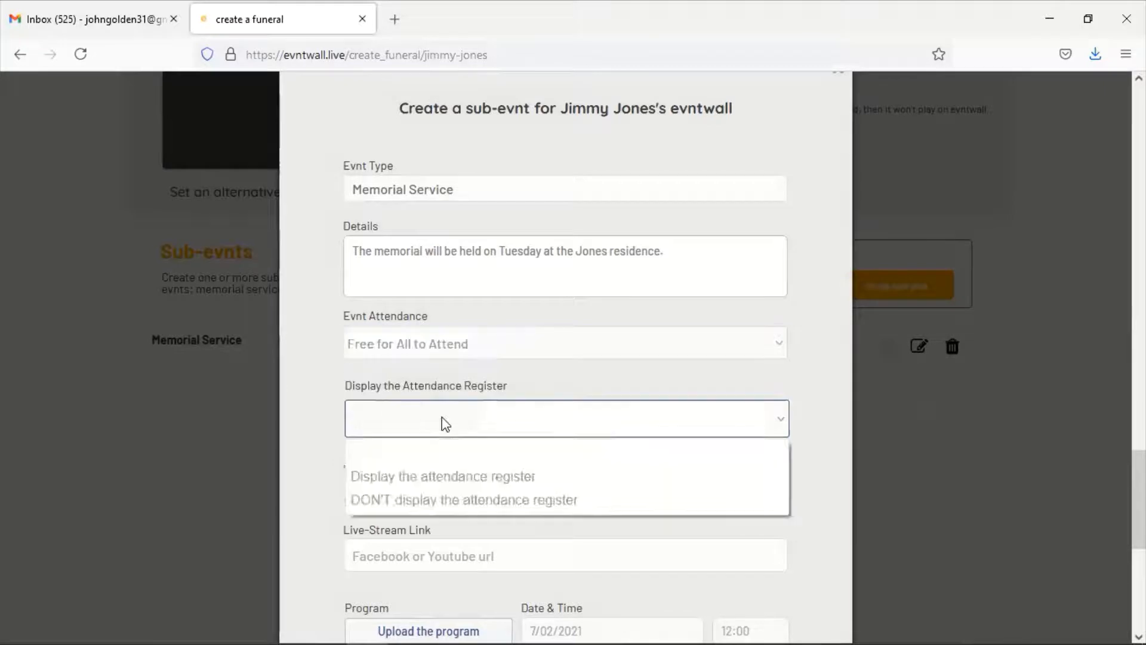
{"action": "left_click", "coordinate": [438, 478]}
{"action": "left_click", "coordinate": [548, 481]}
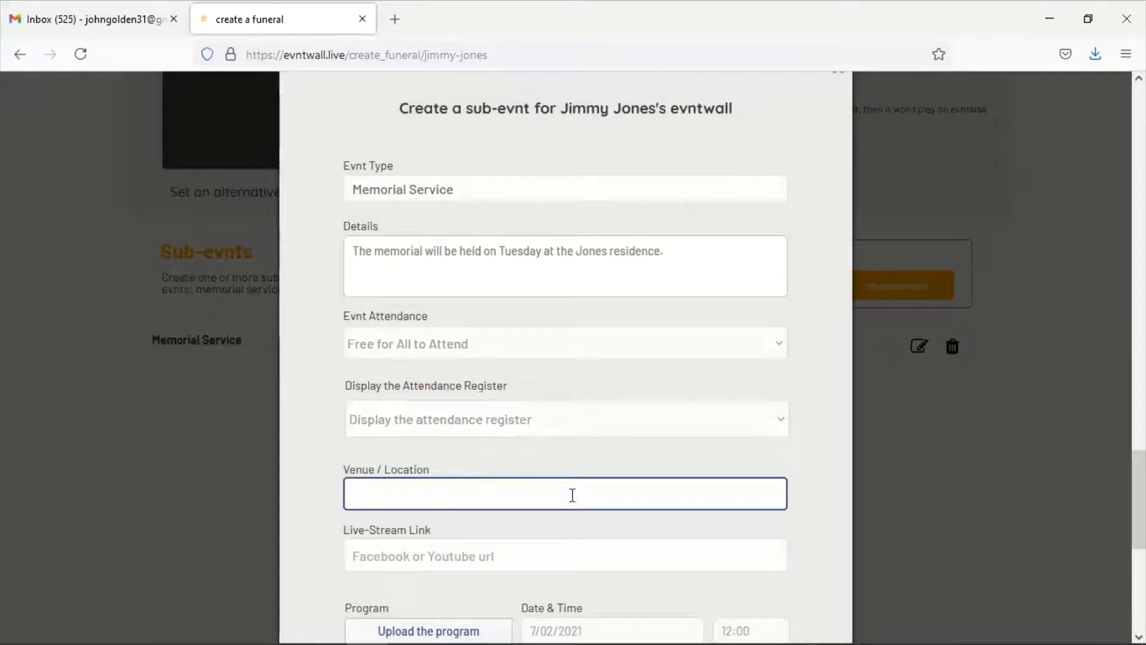
{"action": "scroll", "coordinate": [376, 492], "scroll_direction": "down", "scroll_amount": 3}
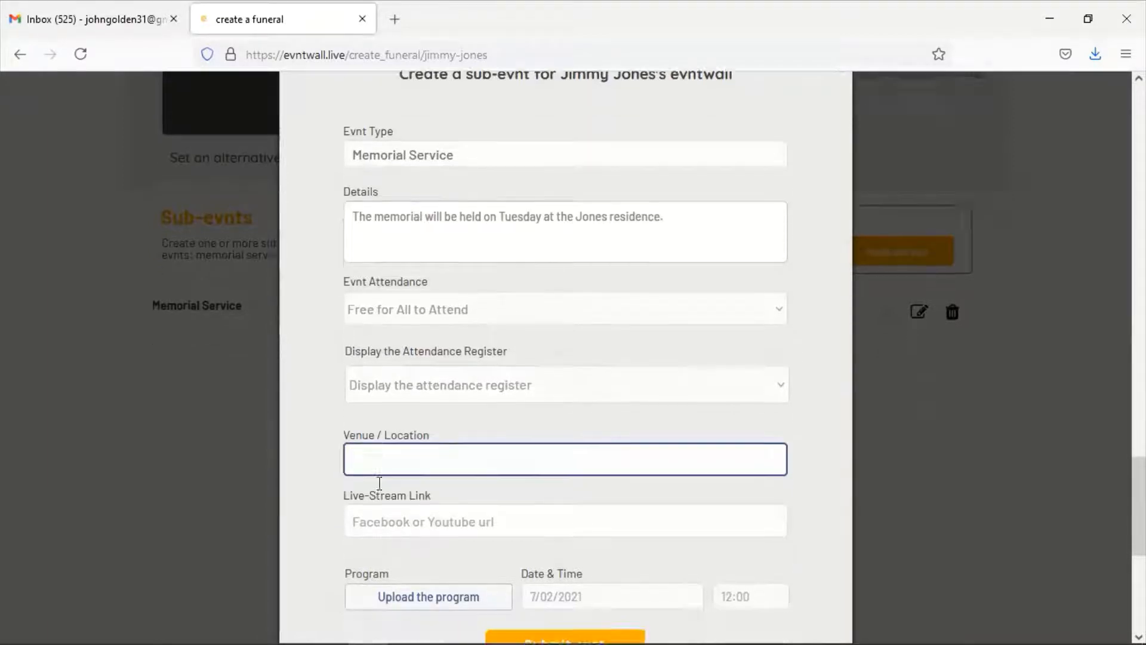
{"action": "left_click", "coordinate": [456, 318]}
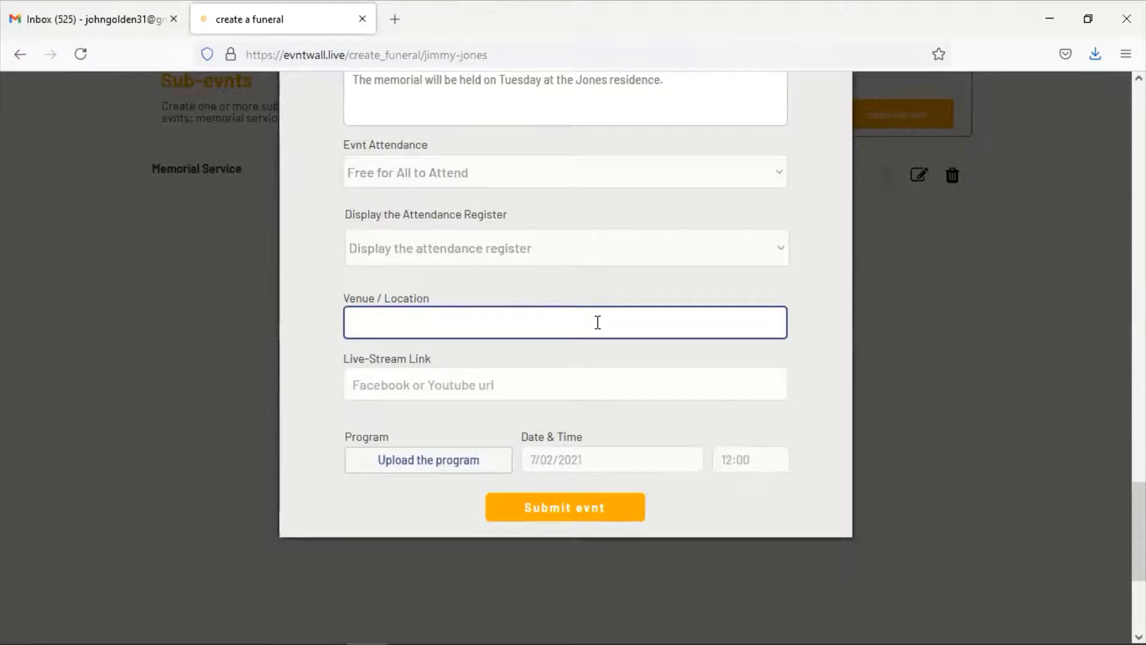
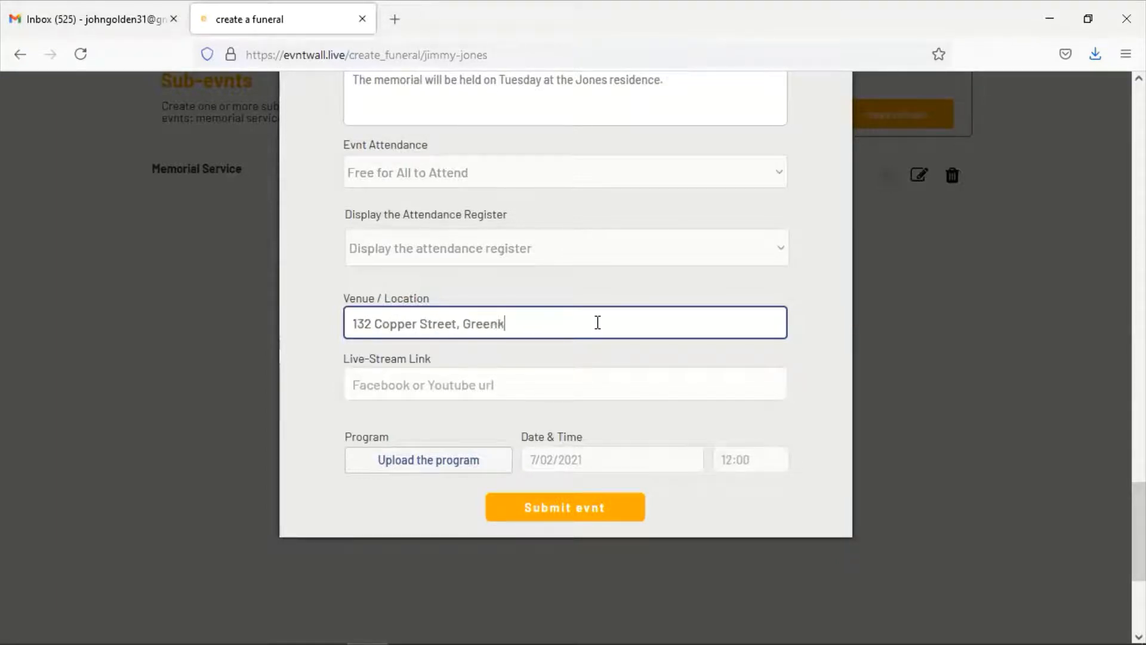
{"action": "left_click", "coordinate": [557, 384]}
{"action": "type", "text": "www."}
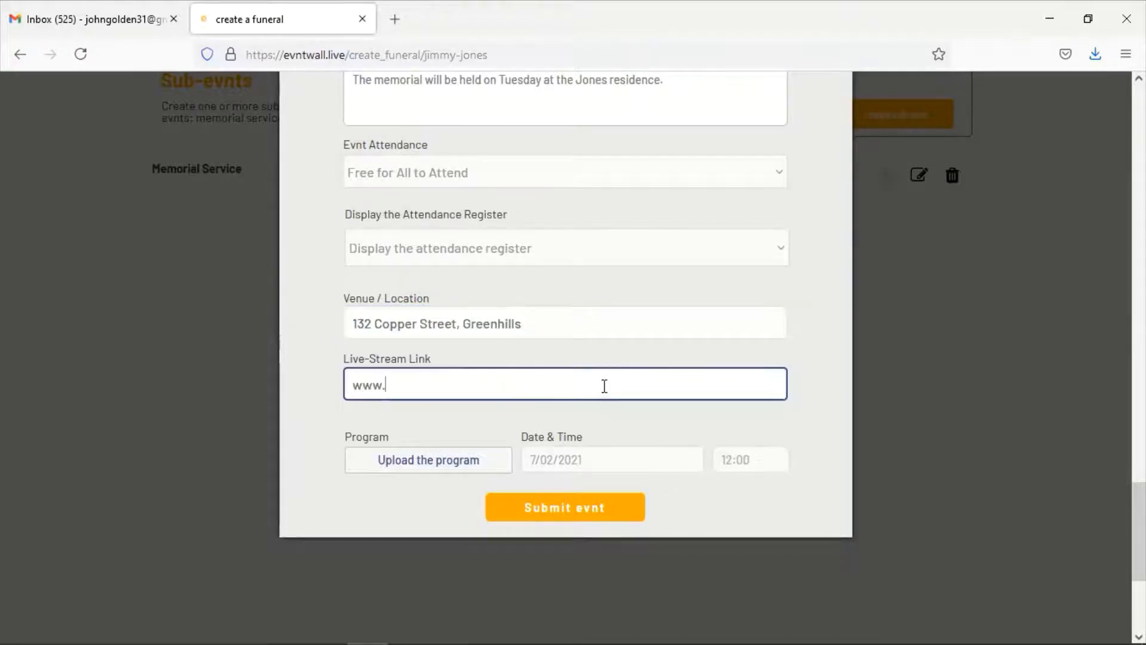
{"action": "type", "text": "youtube.com"}
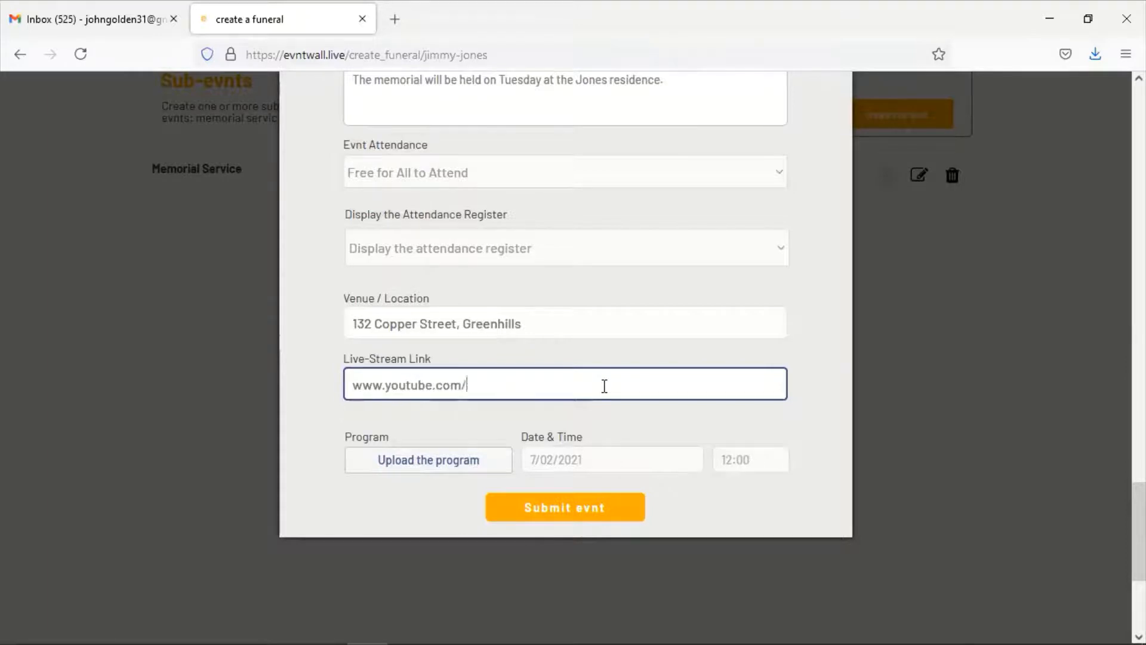
{"action": "type", "text": "/asdfgh6789"}
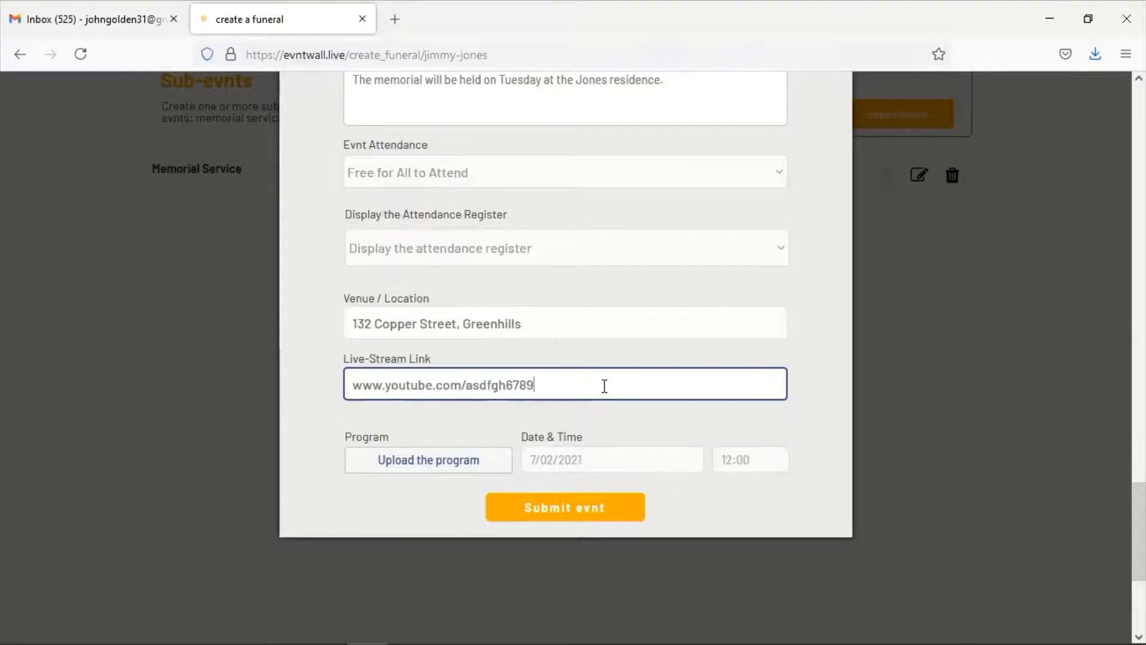
Attach the Program 02 PDF as the memorial program
{"action": "left_click", "coordinate": [395, 464]}
{"action": "left_click", "coordinate": [194, 157]}
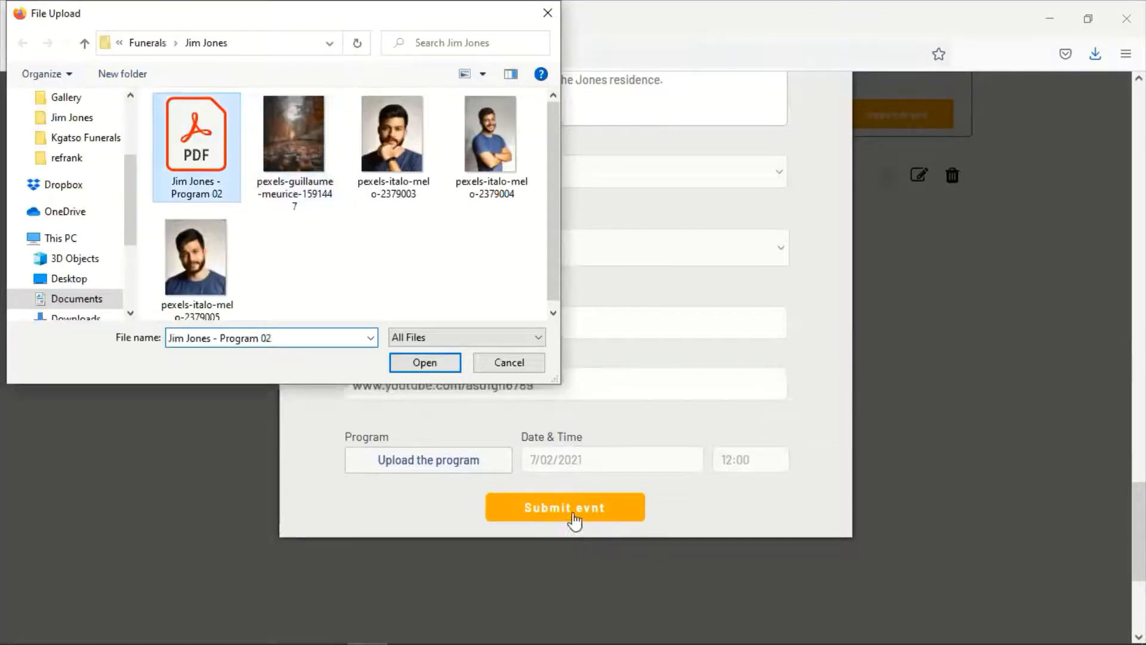
{"action": "key", "text": "Return"}
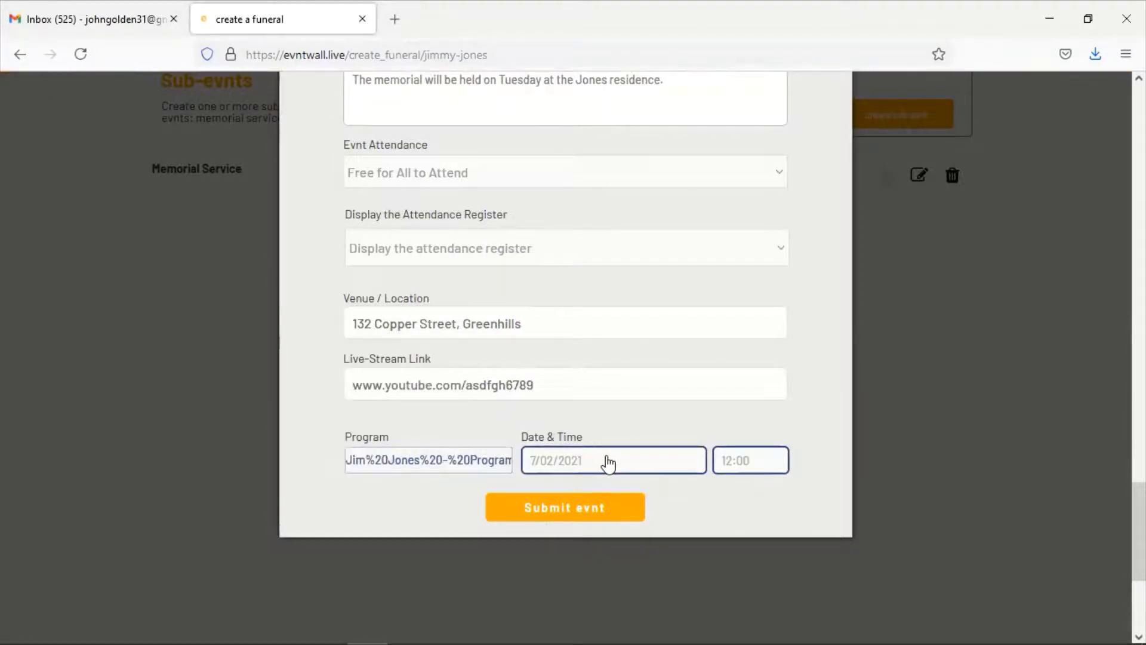
Set the memorial for 6 July 2021 at 11:00 and submit it
{"action": "left_click", "coordinate": [608, 463]}
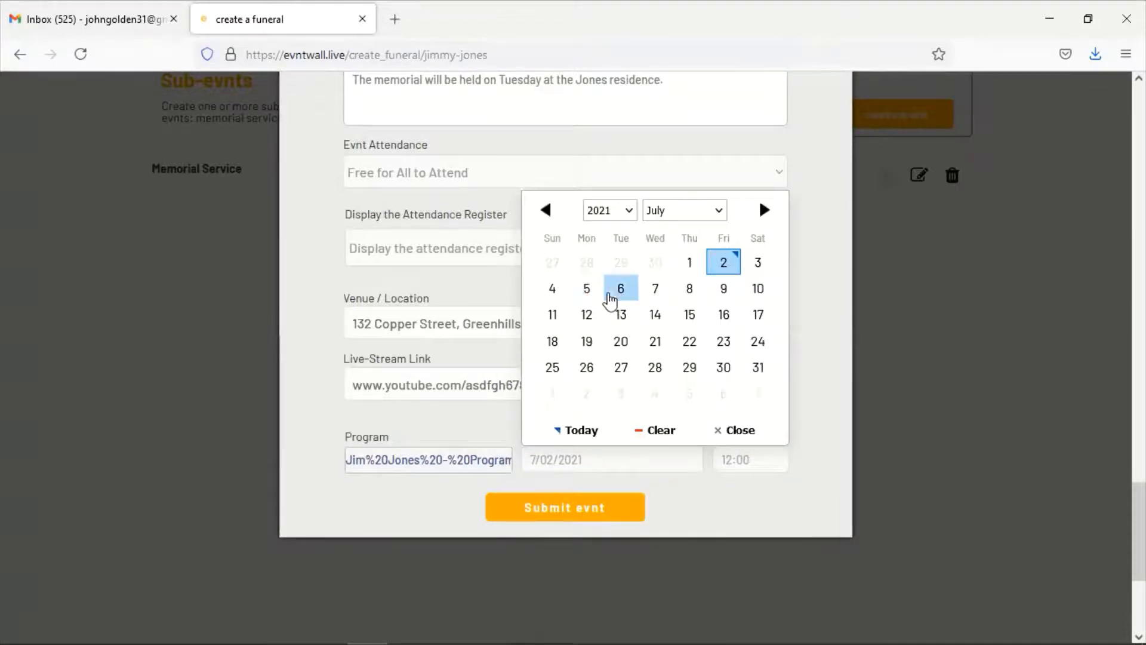
{"action": "left_click", "coordinate": [620, 289]}
{"action": "left_click", "coordinate": [751, 465]}
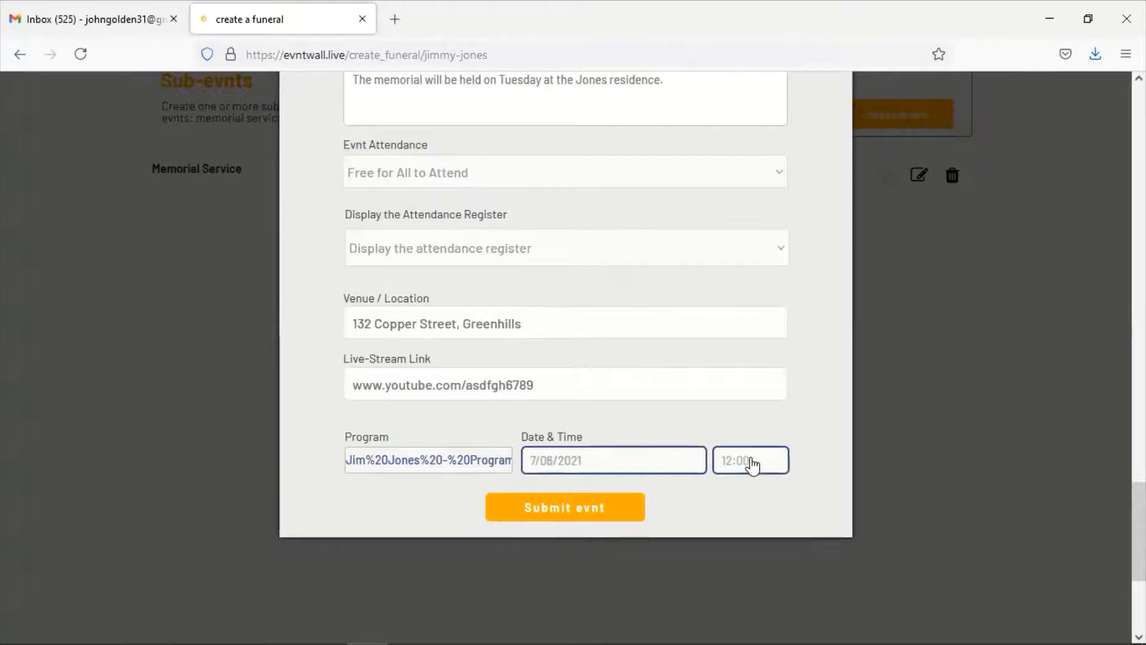
{"action": "scroll", "coordinate": [626, 334], "scroll_direction": "up", "scroll_amount": 5}
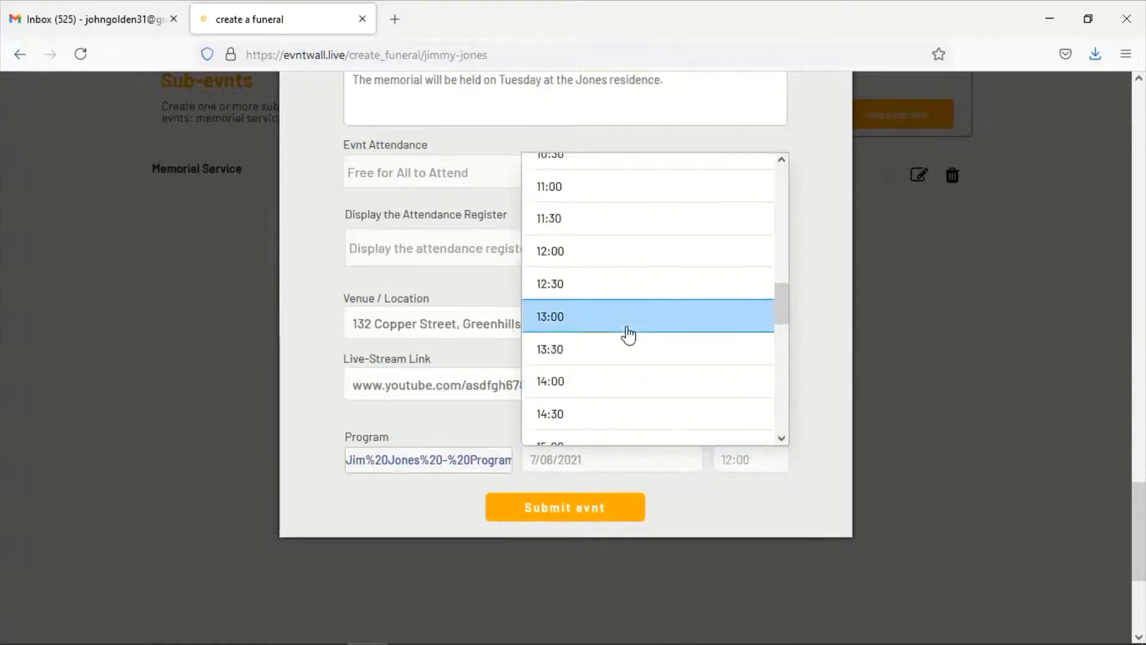
{"action": "left_click", "coordinate": [556, 195]}
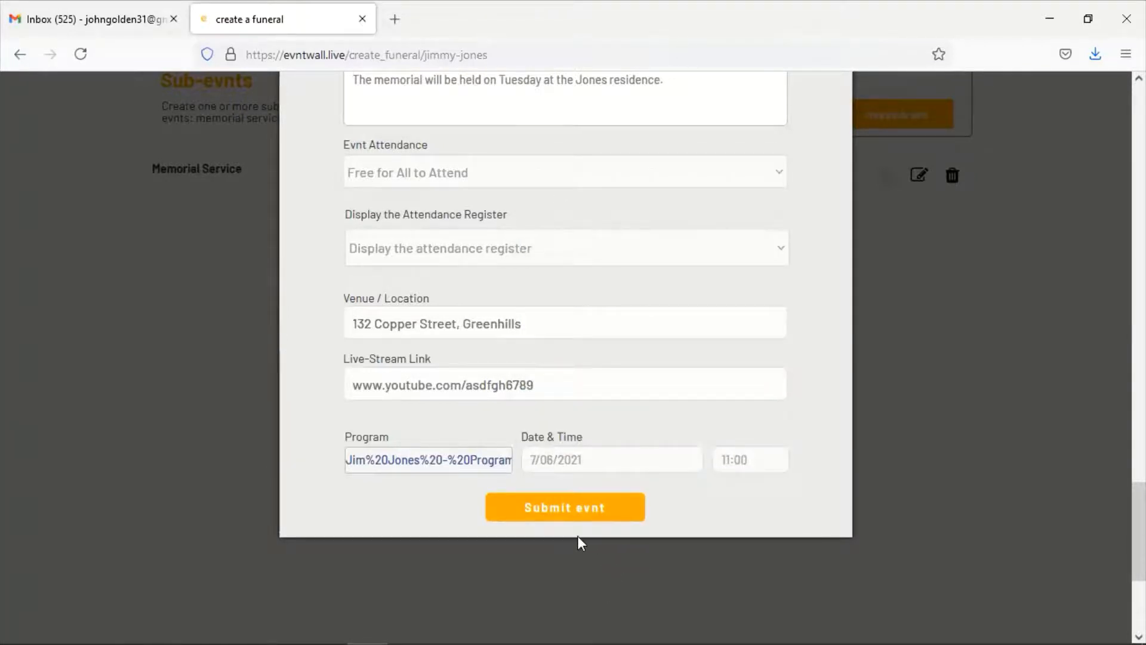
{"action": "left_click", "coordinate": [597, 511]}
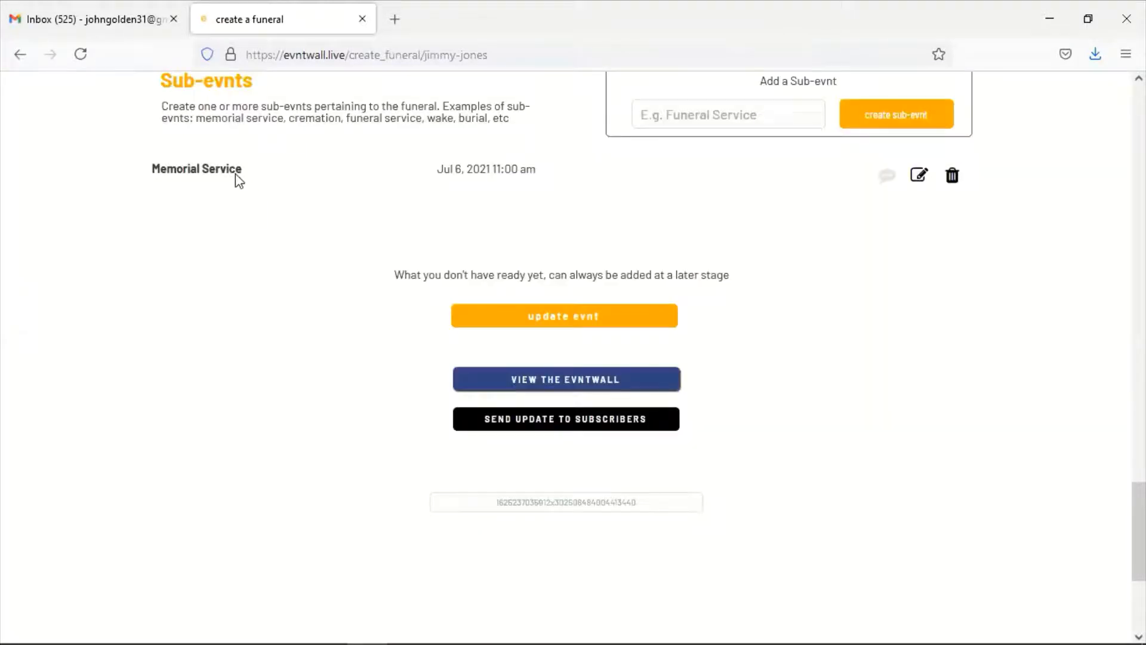
Create a 'Funeral Service' sub-evnt described as held on Saturday with COVID guidance
{"action": "left_click", "coordinate": [726, 113]}
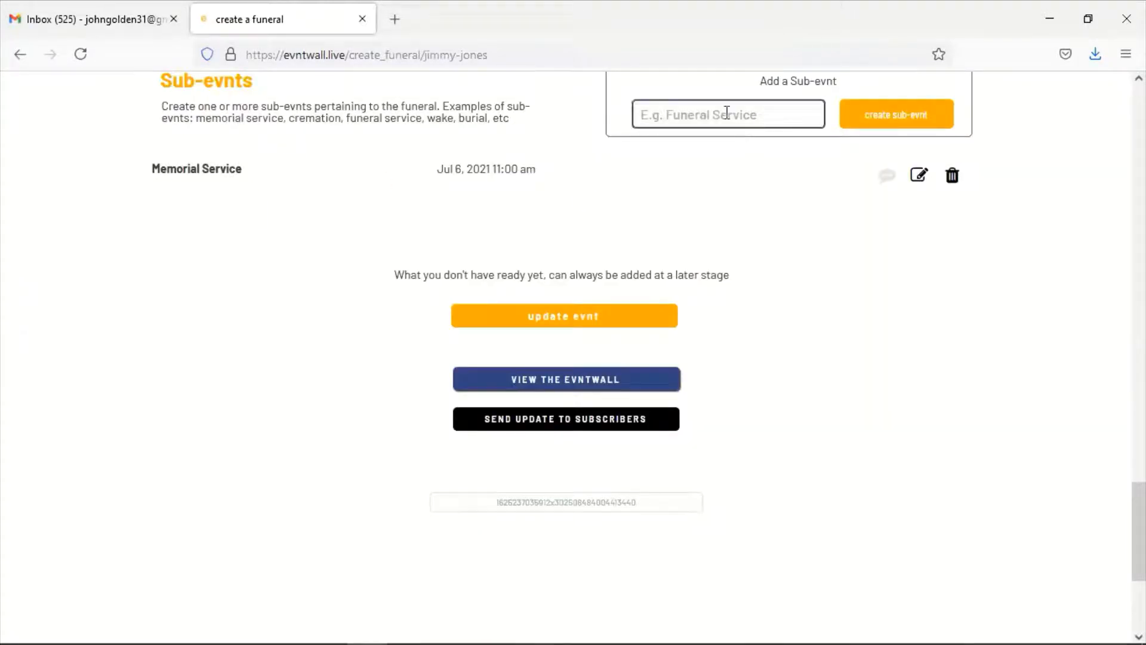
{"action": "type", "text": "Funeral Service"}
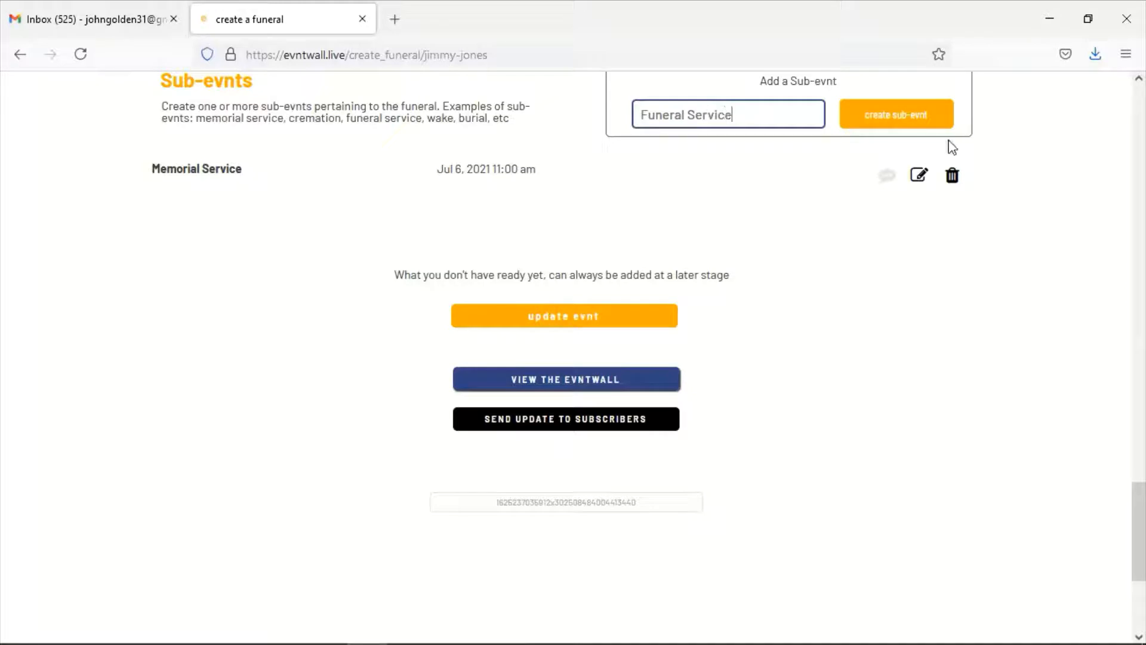
{"action": "left_click", "coordinate": [896, 120]}
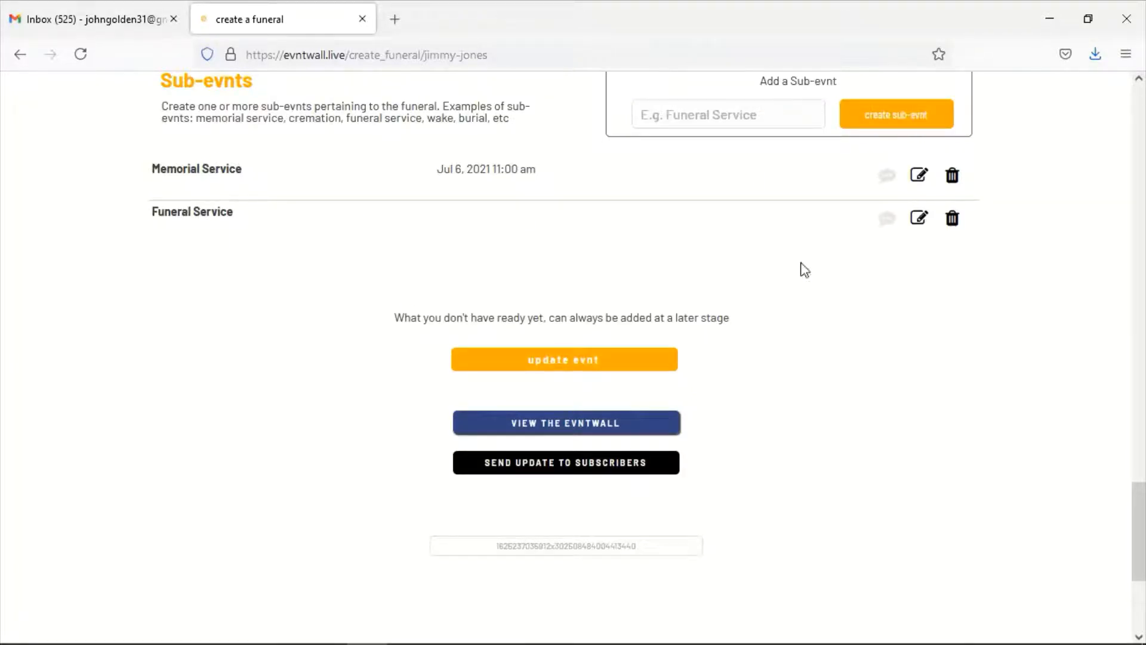
{"action": "left_click", "coordinate": [917, 222]}
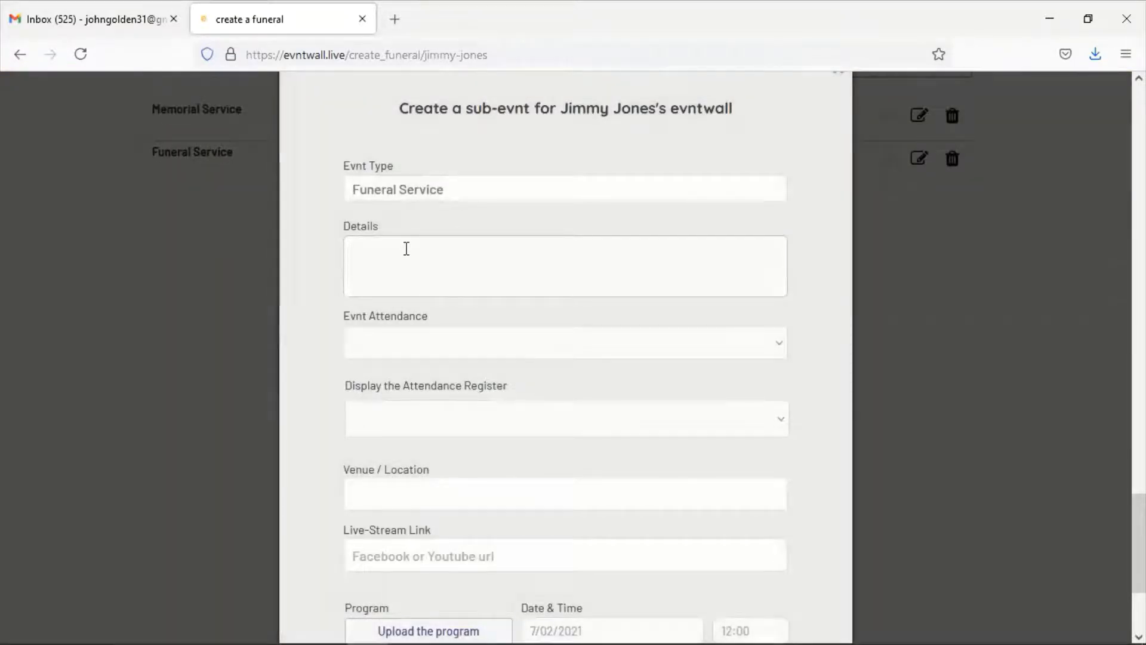
{"action": "type", "text": "he "}
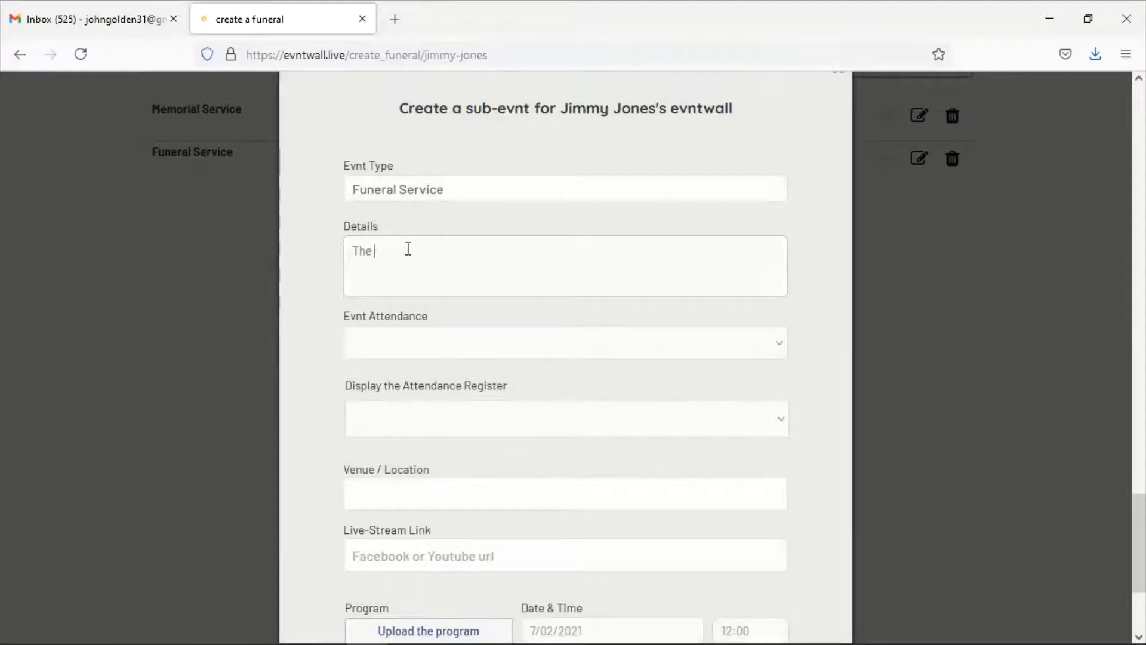
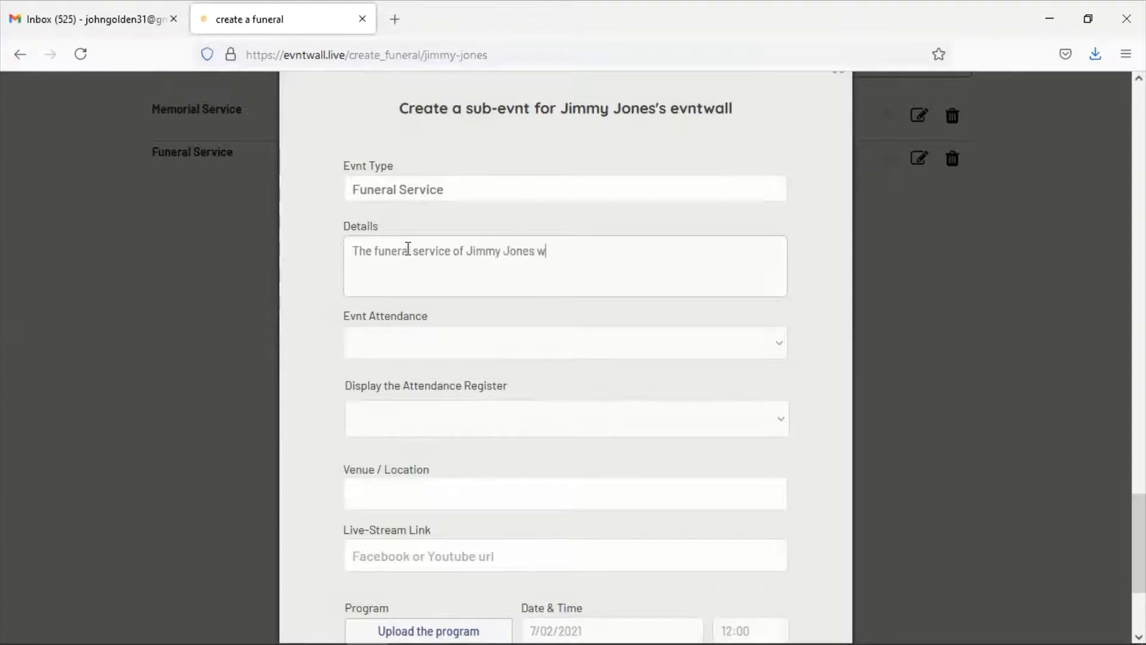
{"action": "type", "text": "ill be held on Sa"}
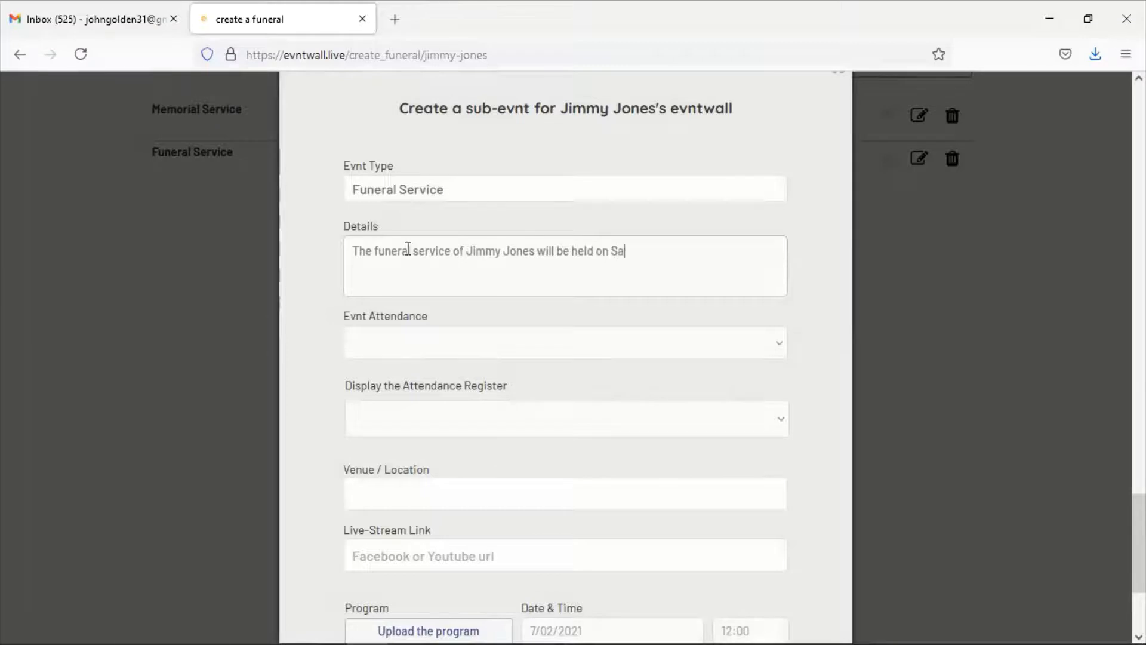
{"action": "type", "text": "turday. Please obs"}
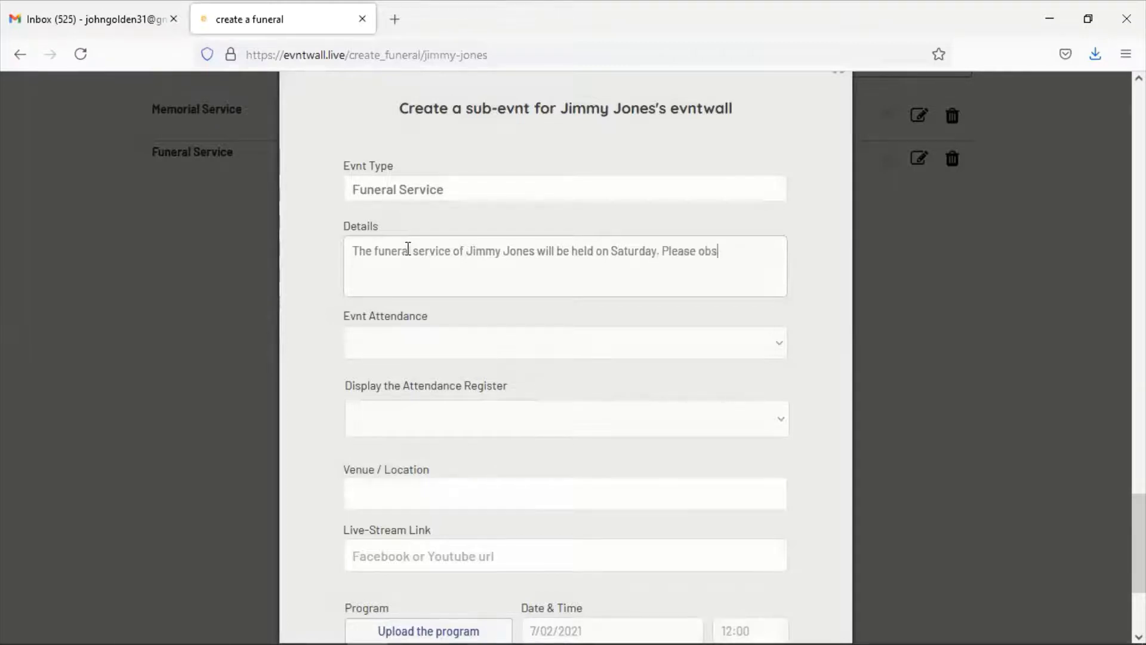
{"action": "type", "text": "erve all COV"}
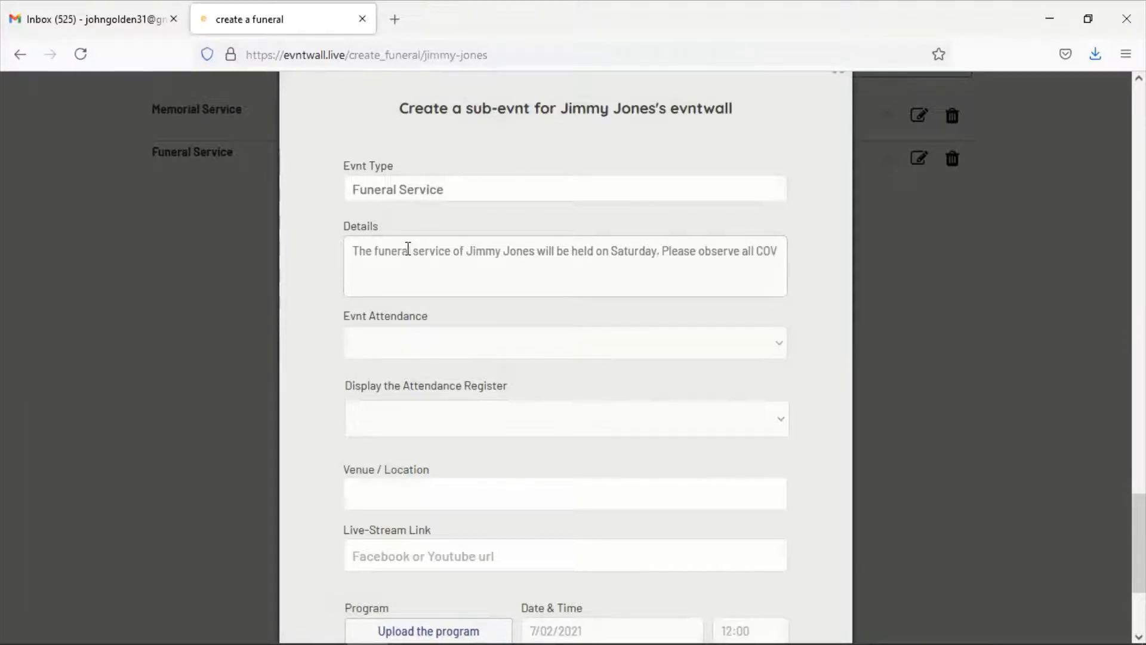
{"action": "type", "text": "ID-19 protocols."}
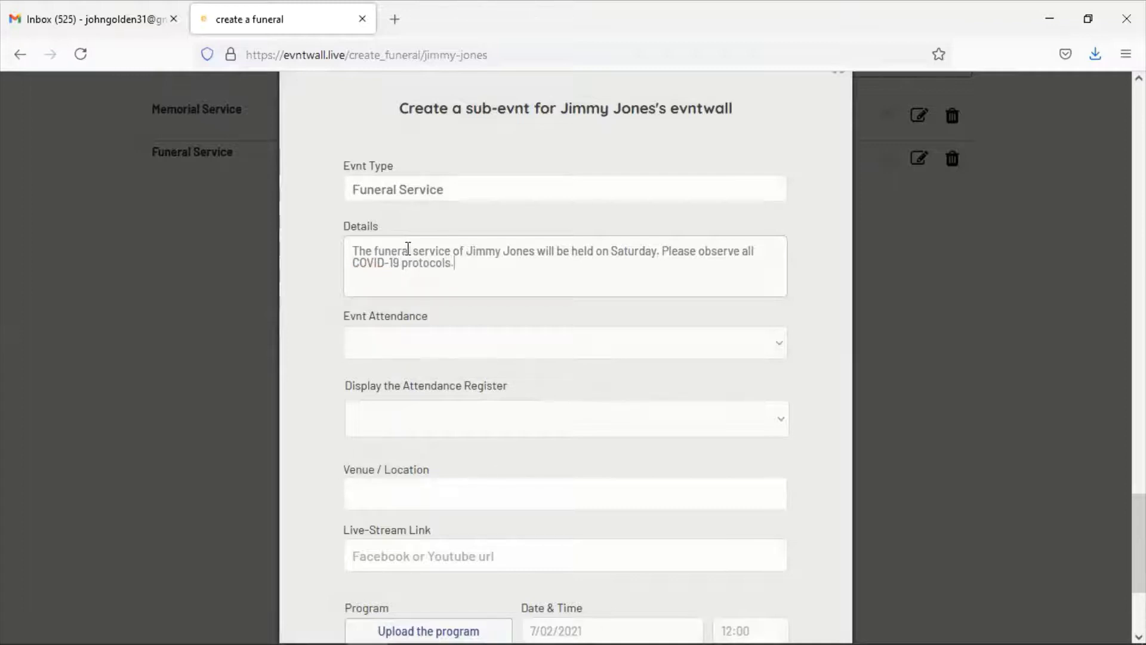
Make the funeral free for all to attend and display its attendance register
{"action": "left_click", "coordinate": [405, 339]}
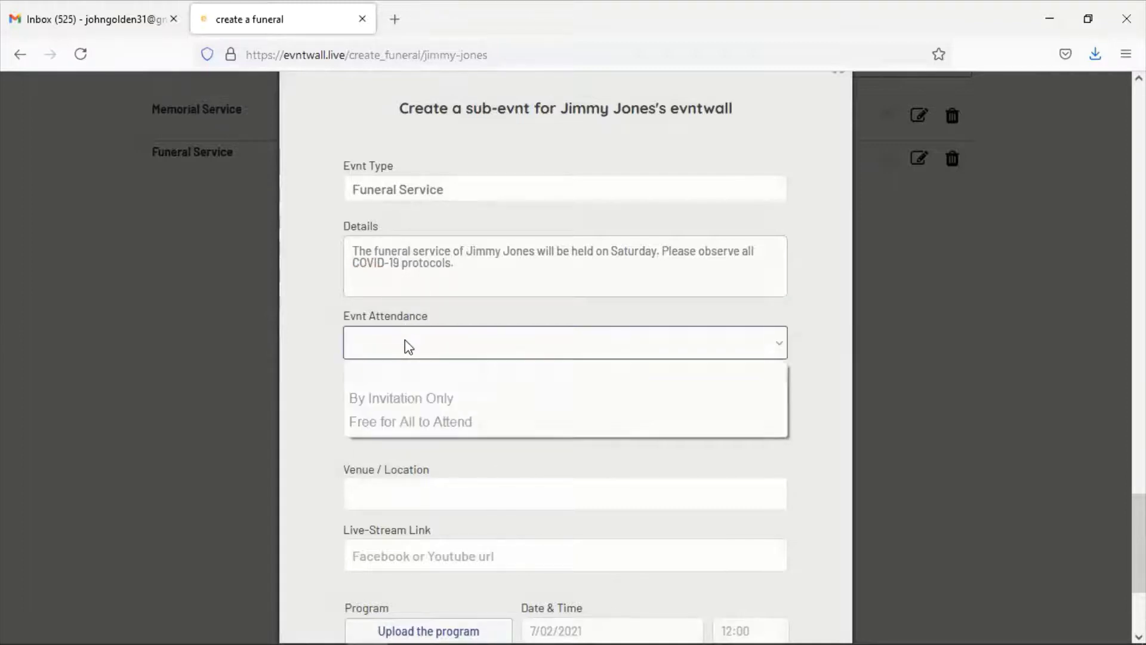
{"action": "left_click", "coordinate": [410, 422]}
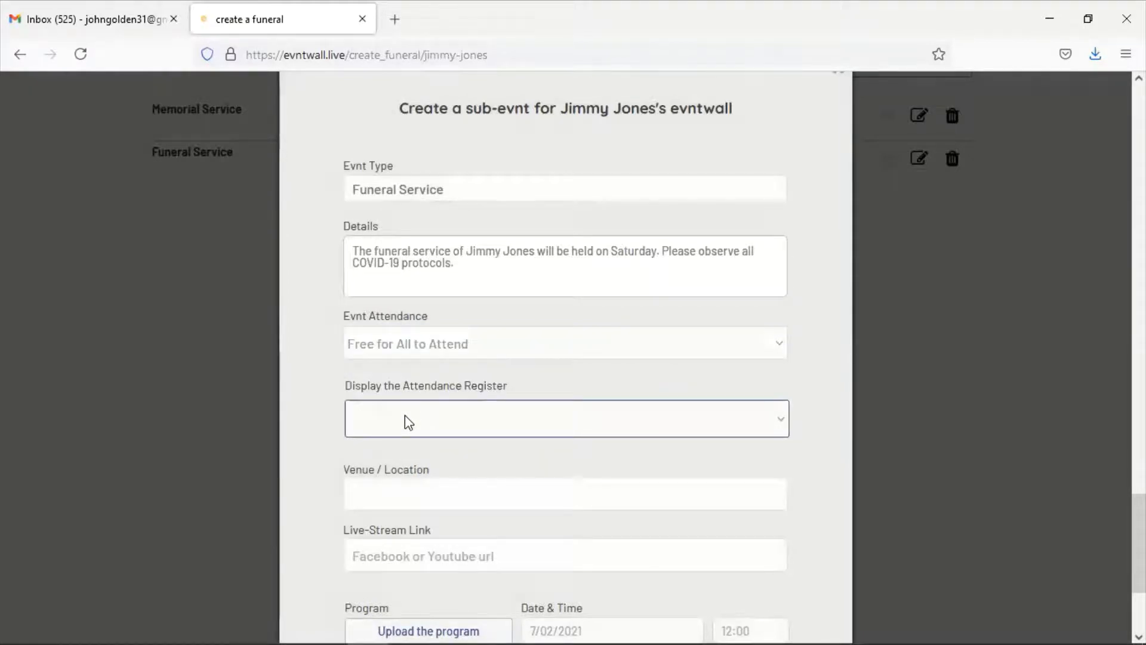
{"action": "left_click", "coordinate": [405, 416]}
{"action": "left_click", "coordinate": [404, 478]}
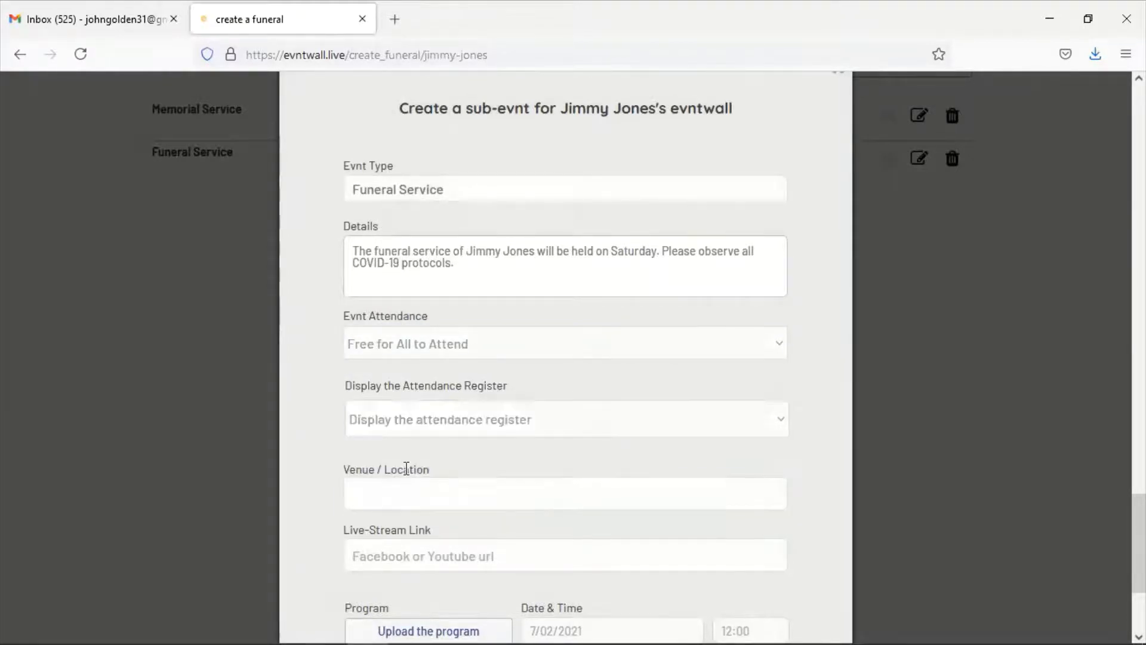
Enter the funeral venue address in Randfontein and the family's Facebook page link
{"action": "scroll", "coordinate": [410, 472], "scroll_direction": "down", "scroll_amount": 3}
{"action": "left_click", "coordinate": [409, 325]}
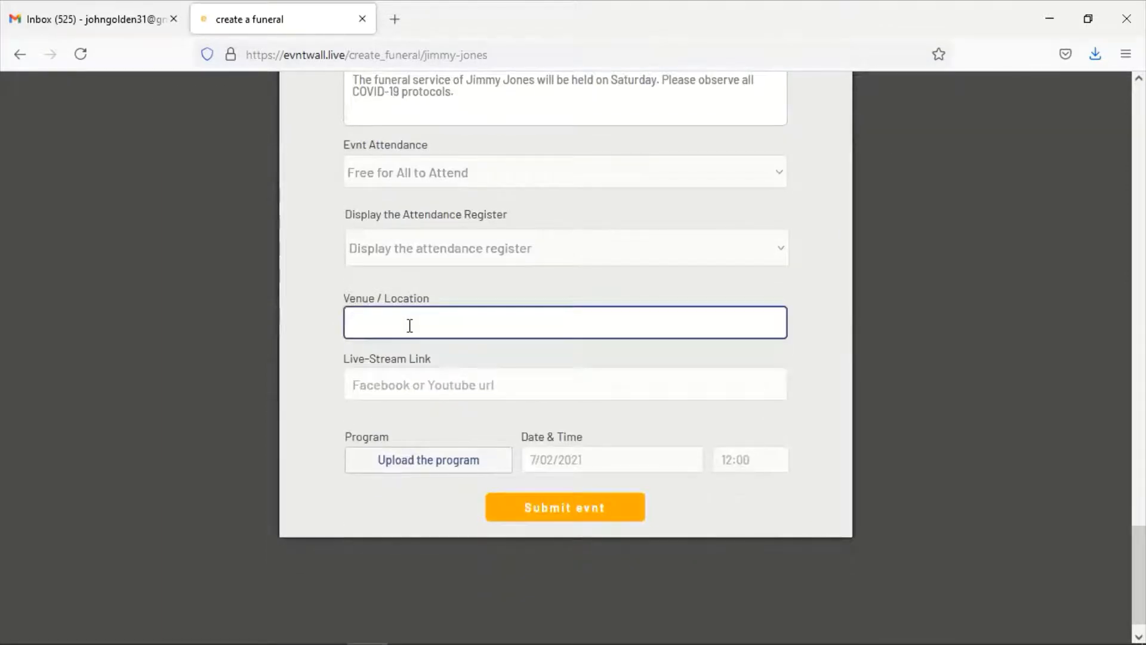
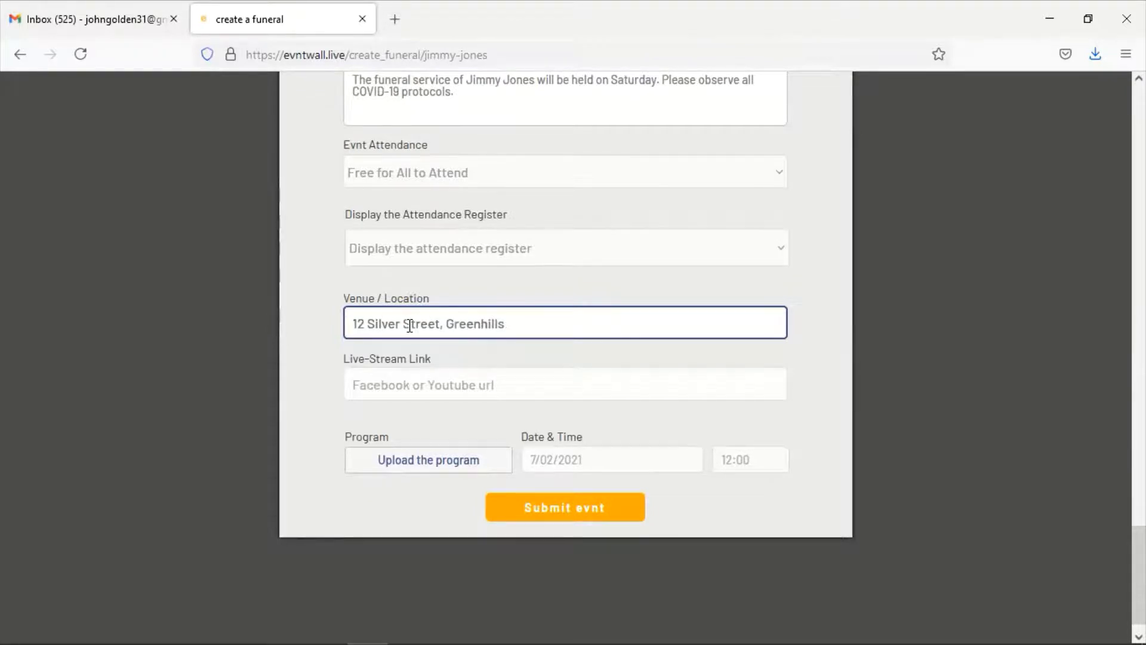
{"action": "left_click", "coordinate": [398, 385]}
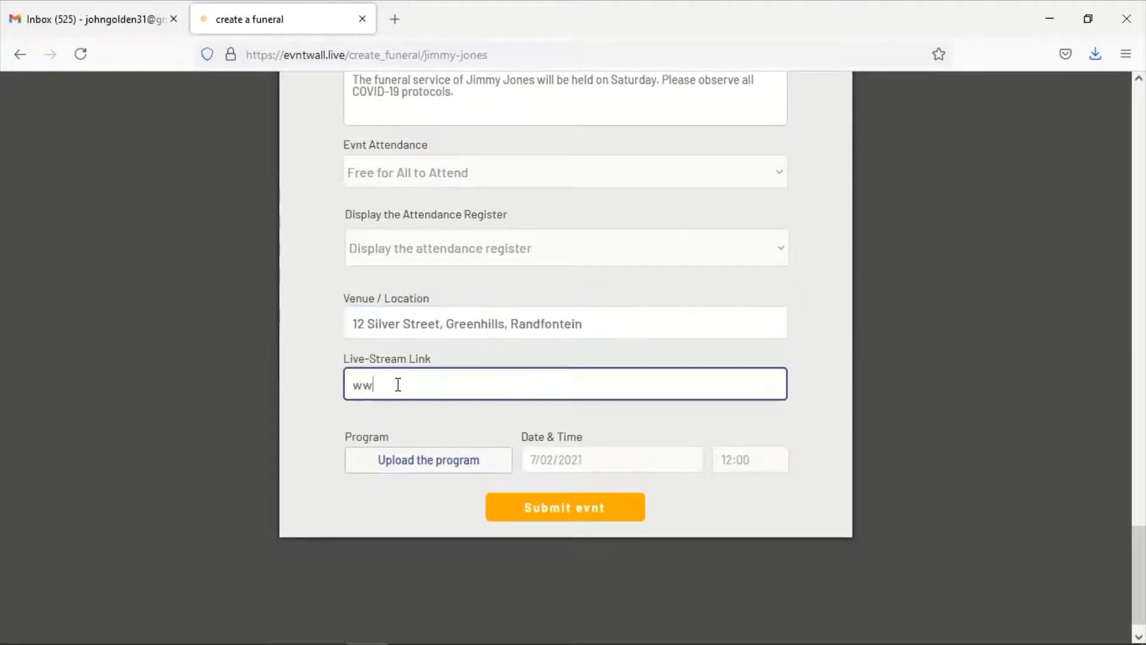
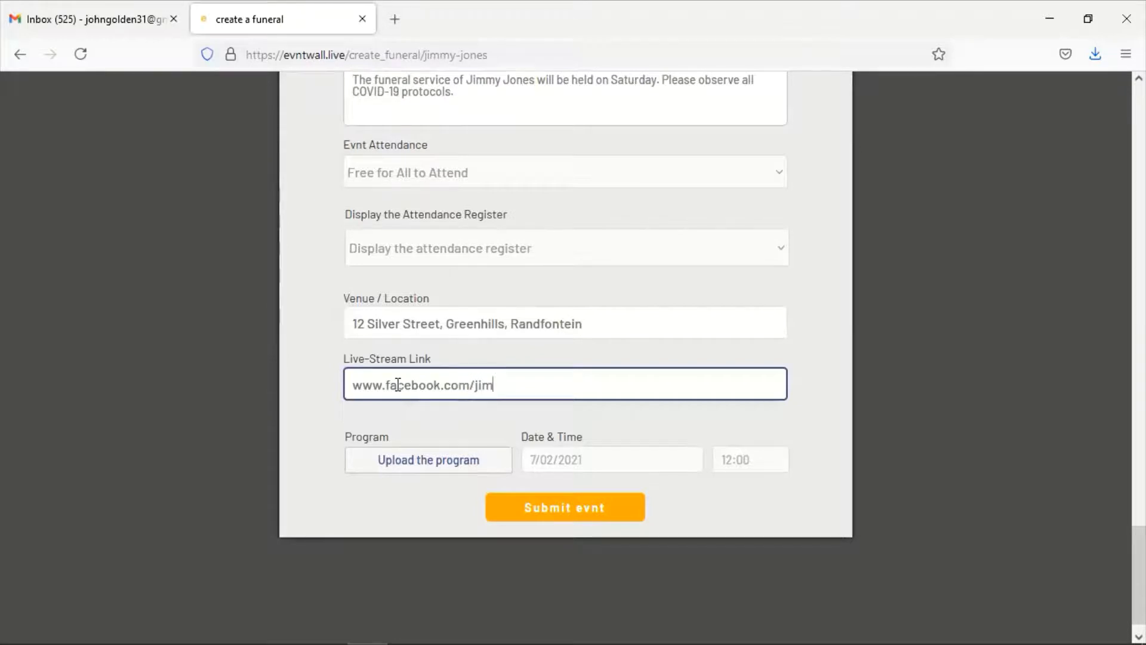
Attach the funeral program PDF to the service
{"action": "left_click", "coordinate": [400, 461]}
{"action": "left_click", "coordinate": [203, 146]}
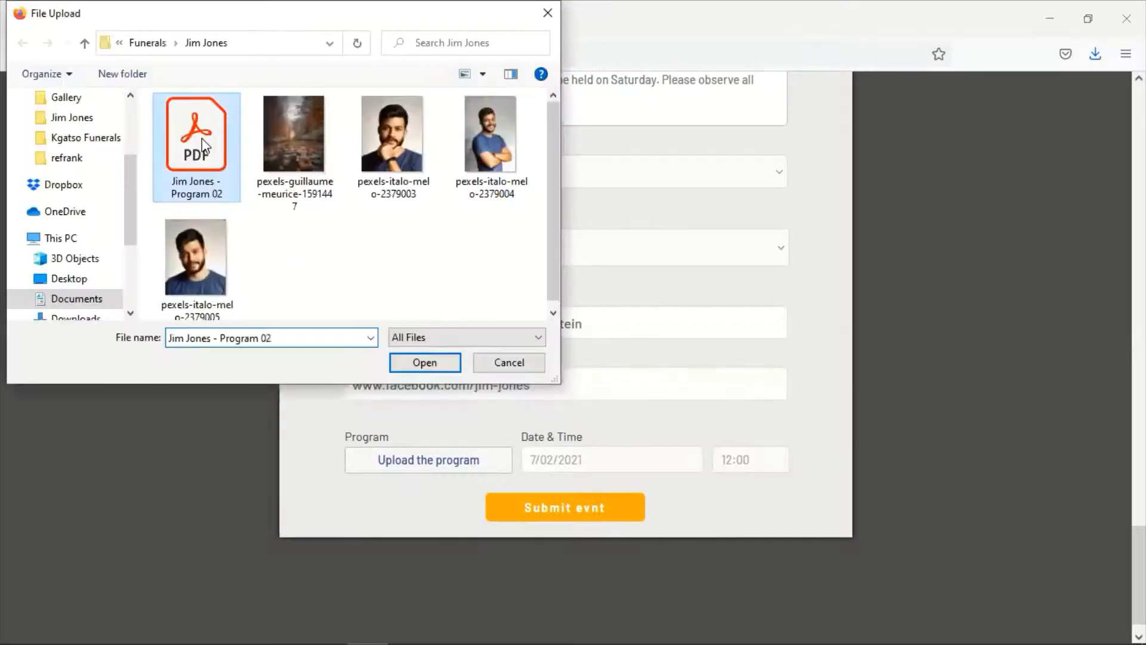
{"action": "double_click", "coordinate": [203, 146]}
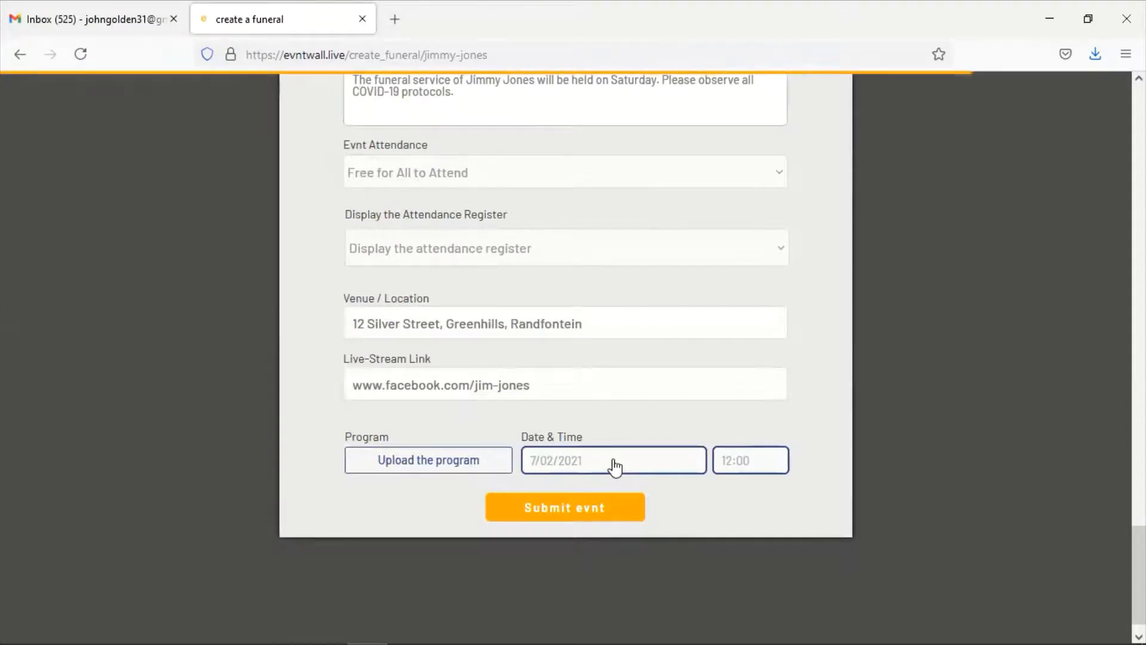
Set the service for July 10, 2021 at 9:00 and submit it
{"action": "left_click", "coordinate": [614, 466]}
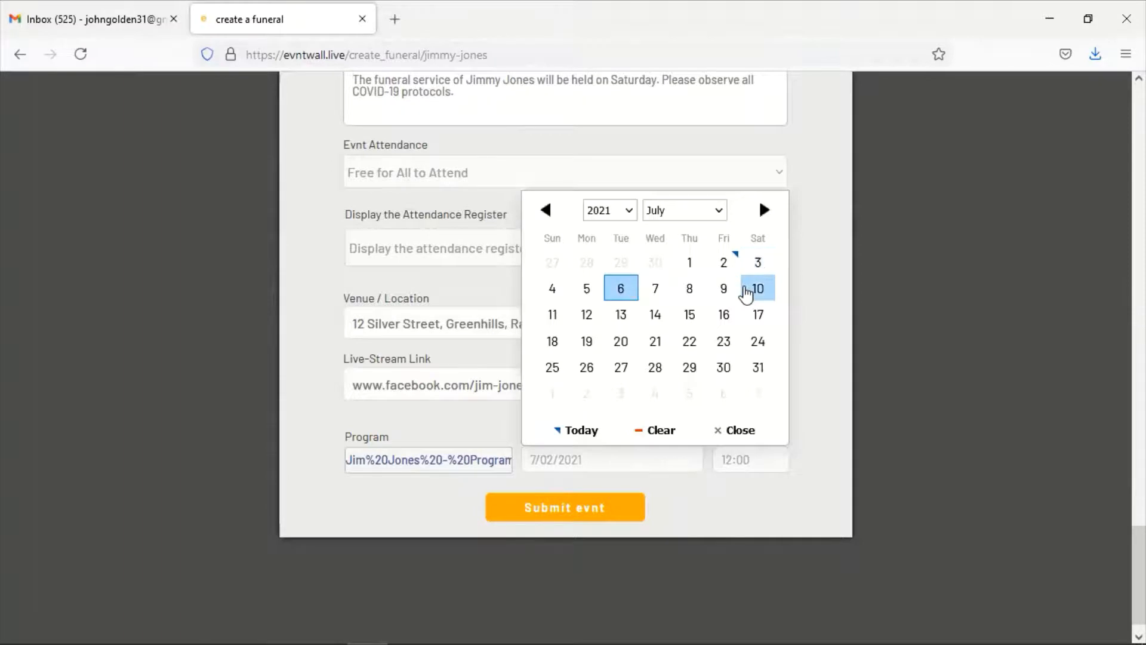
{"action": "left_click", "coordinate": [747, 288]}
{"action": "left_click", "coordinate": [746, 461]}
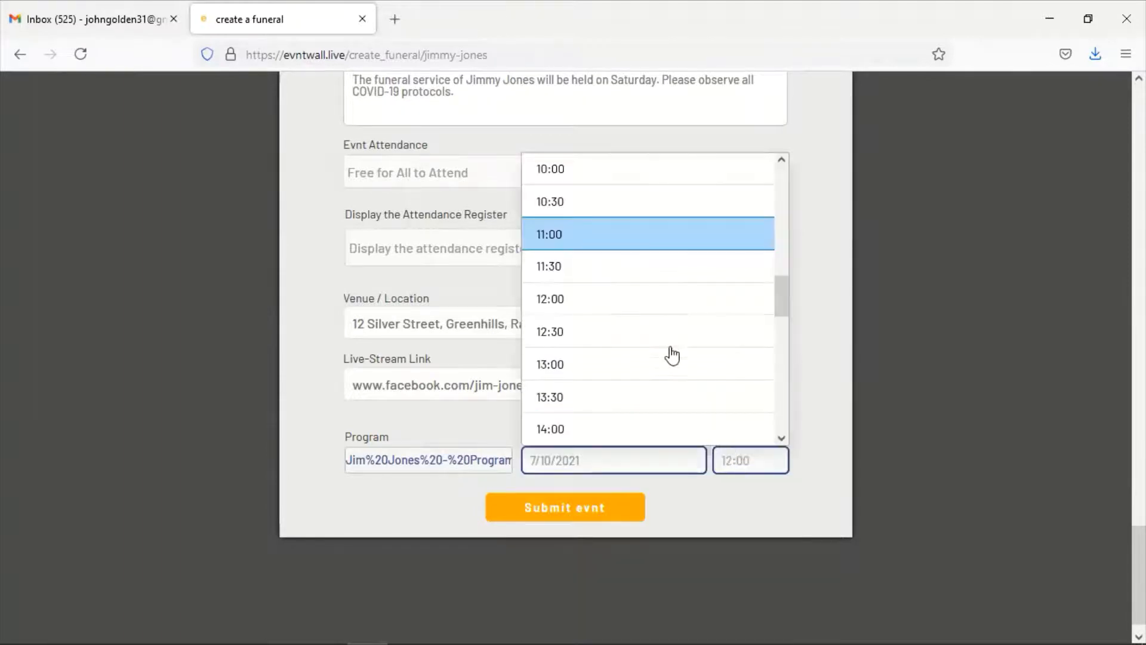
{"action": "scroll", "coordinate": [656, 347], "scroll_direction": "up", "scroll_amount": 3}
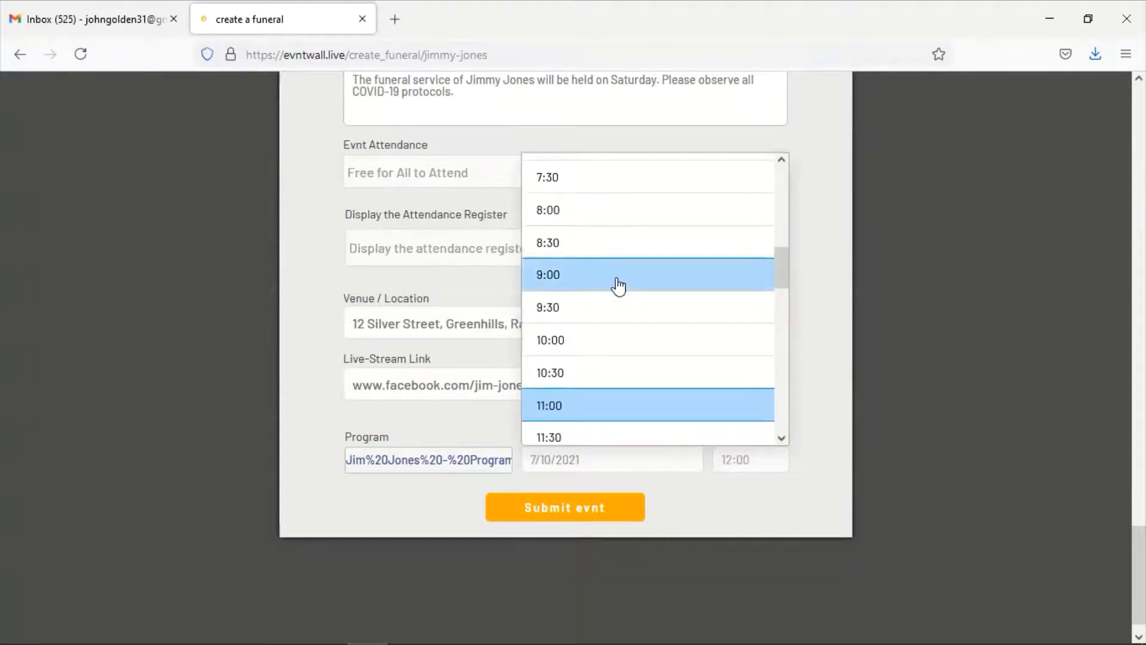
{"action": "left_click", "coordinate": [617, 281]}
{"action": "left_click", "coordinate": [565, 512]}
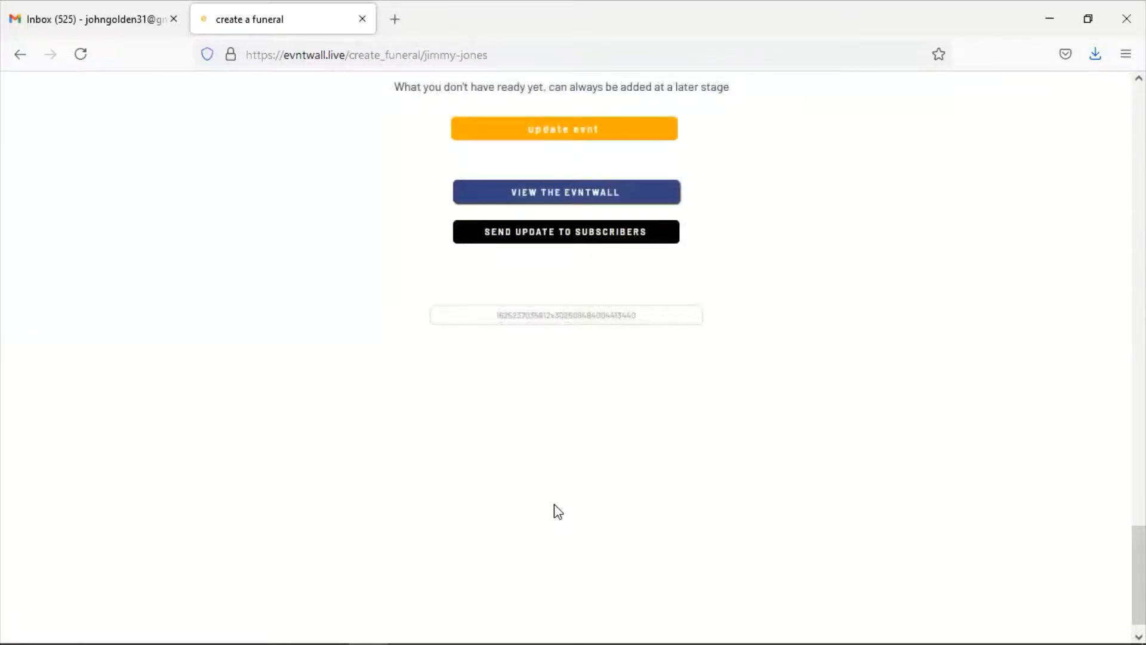
{"action": "scroll", "coordinate": [555, 499], "scroll_direction": "up", "scroll_amount": 5}
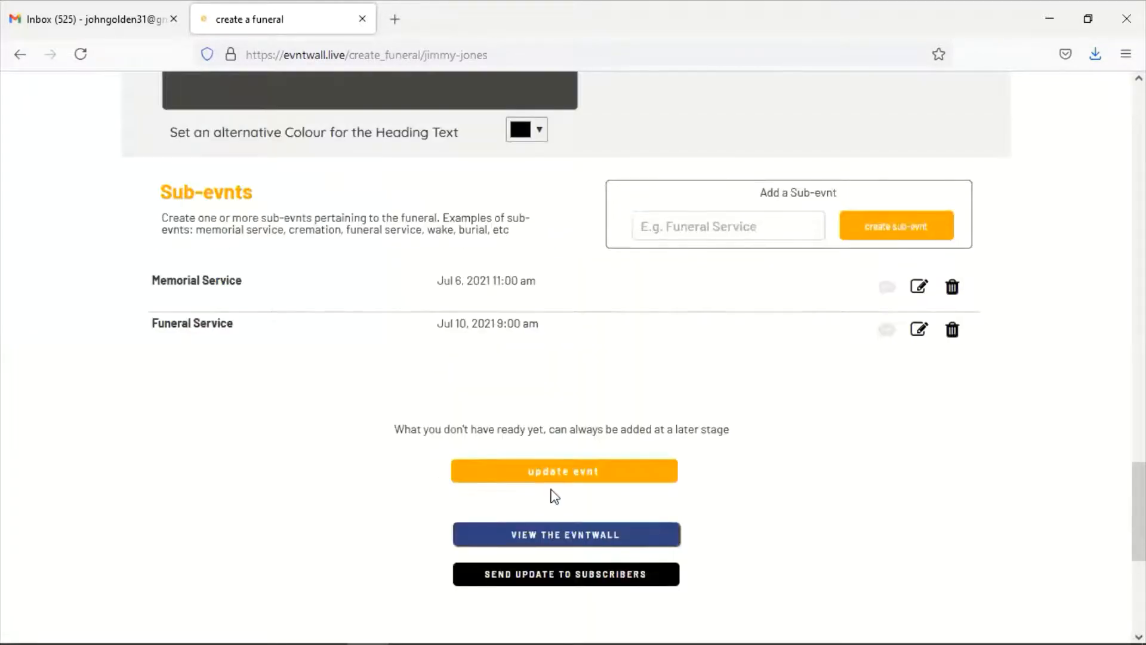
Save the funeral page with 'update evnt' and open the published Evntwall page
{"action": "left_click", "coordinate": [570, 488]}
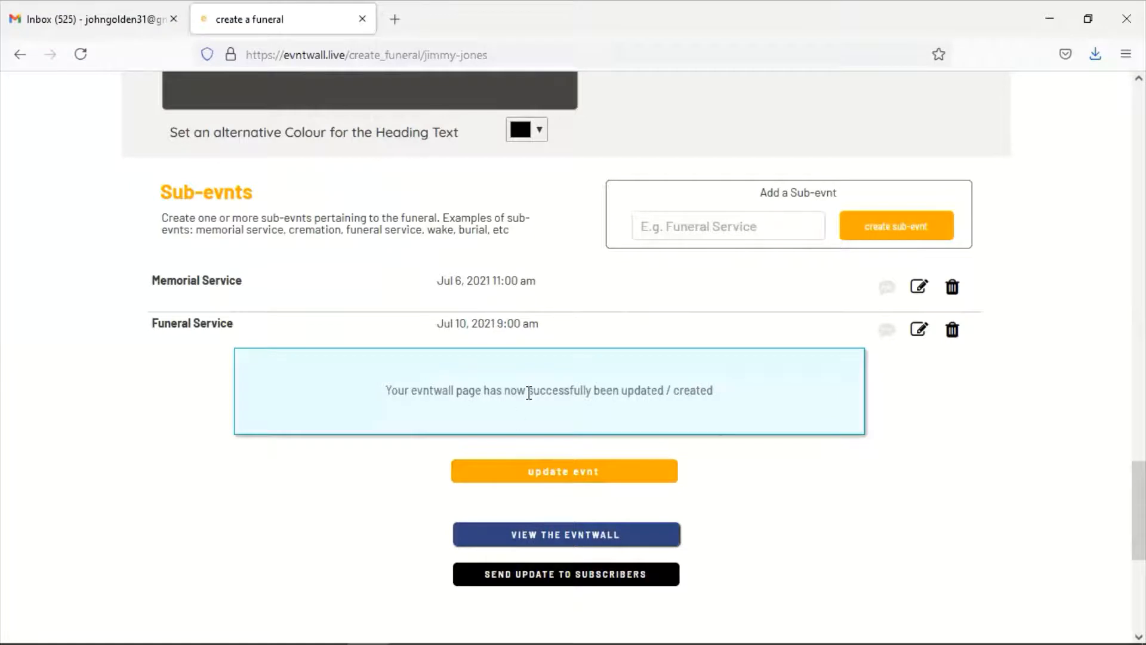
{"action": "left_click", "coordinate": [555, 541]}
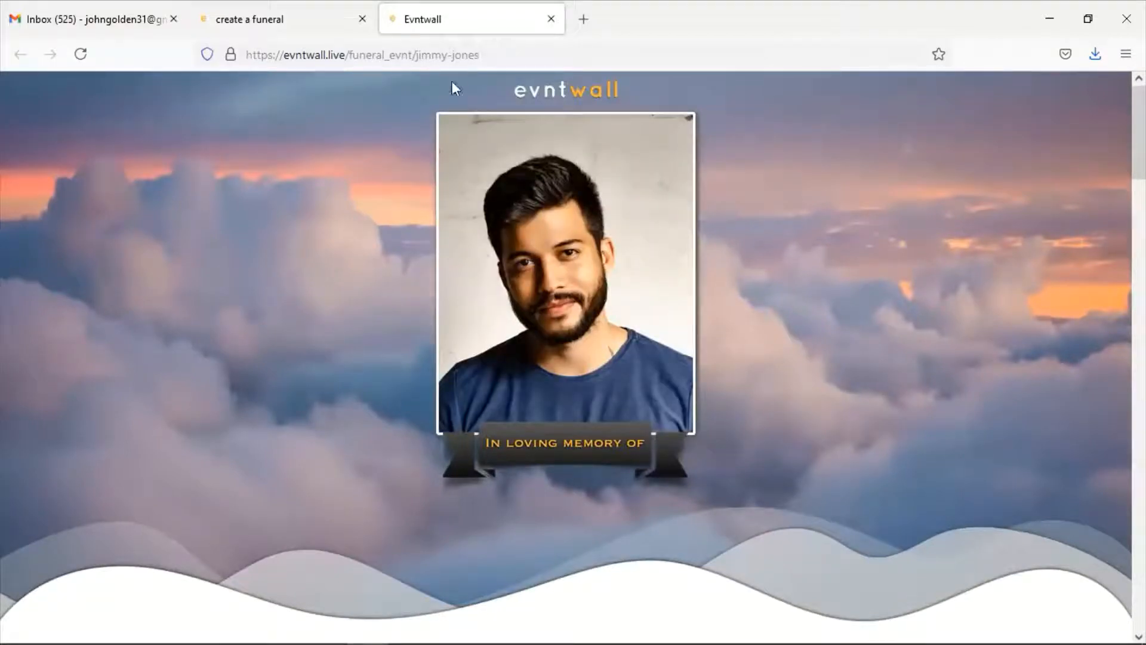
{"action": "left_click_drag", "start_coordinate": [249, 54], "coordinate": [502, 53]}
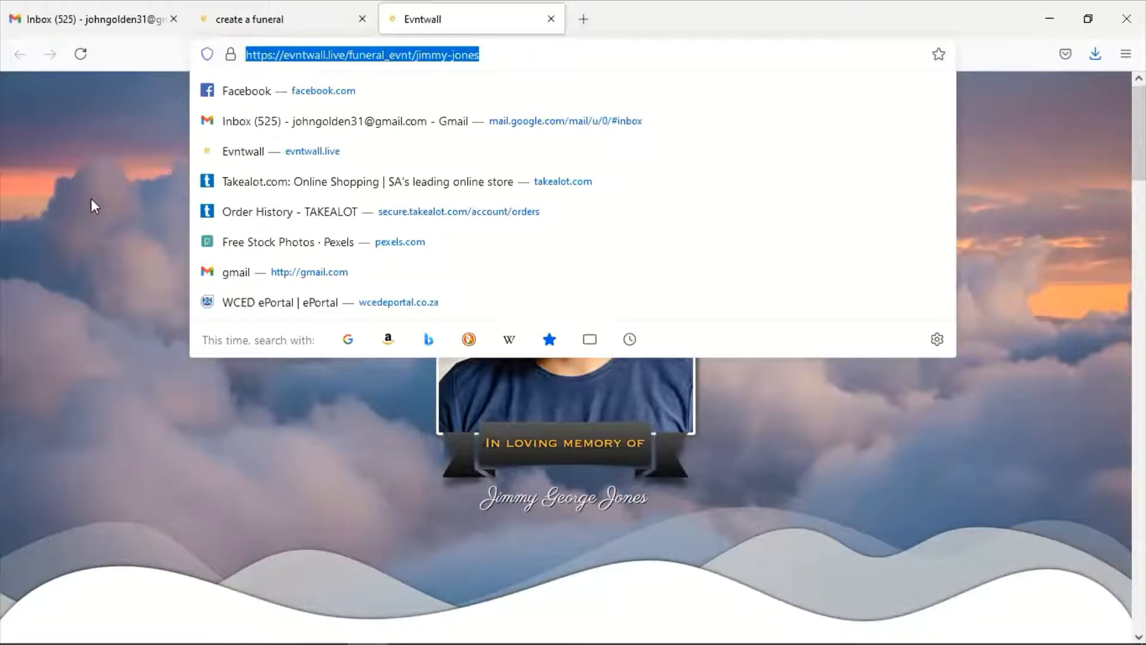
{"action": "left_click", "coordinate": [401, 36]}
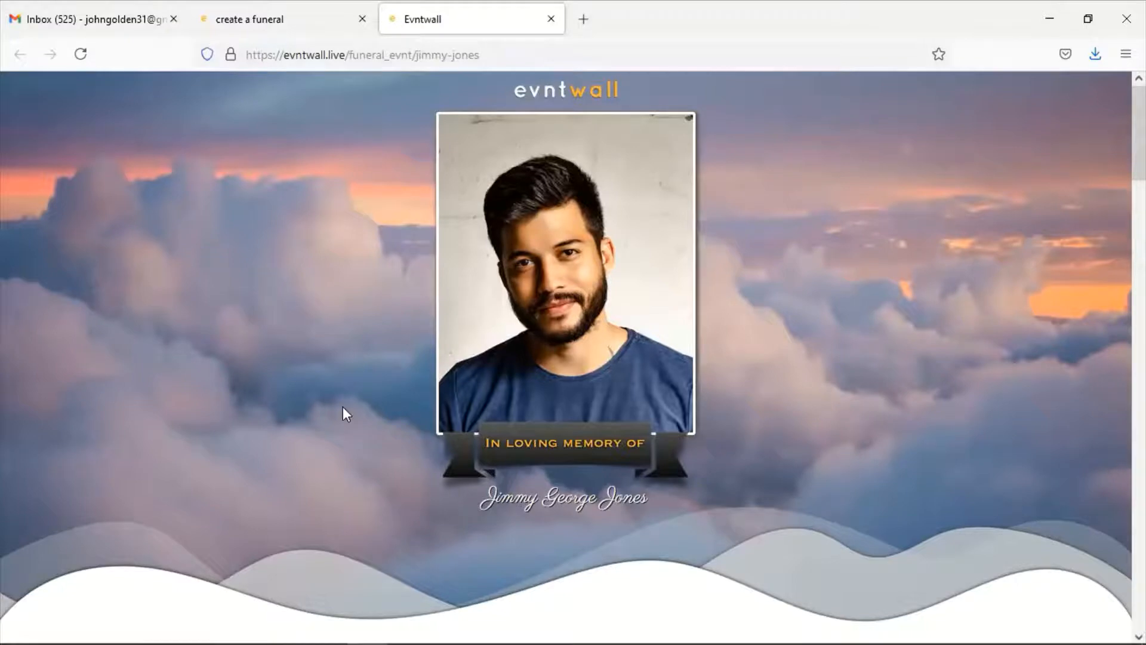
{"action": "scroll", "coordinate": [343, 411], "scroll_direction": "down", "scroll_amount": 7}
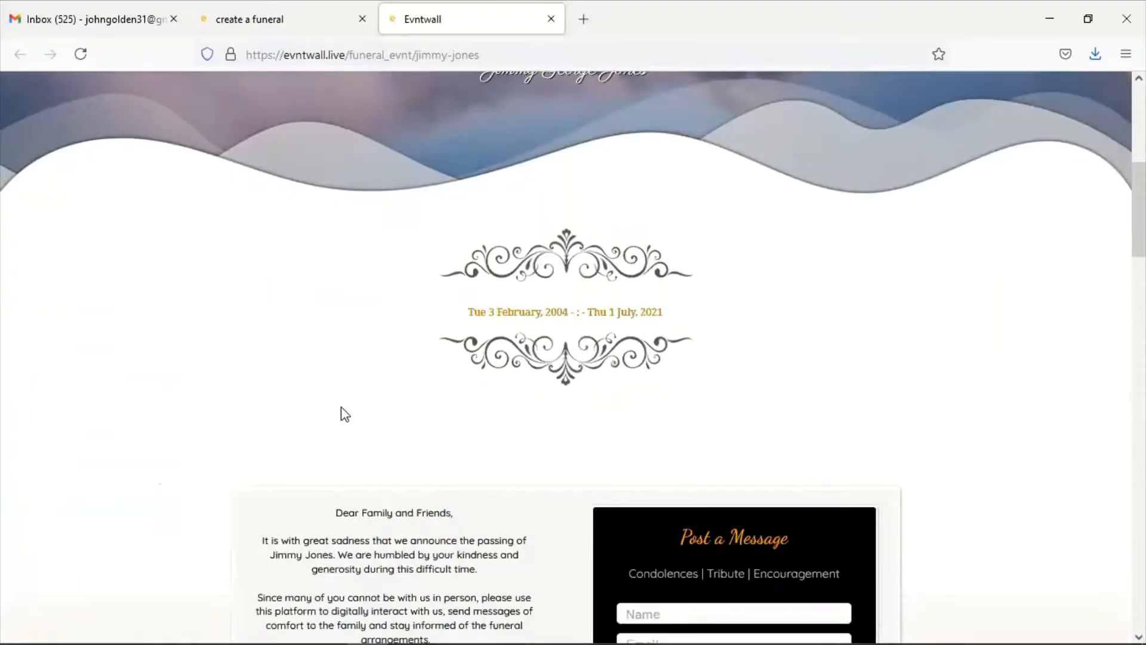
{"action": "scroll", "coordinate": [345, 413], "scroll_direction": "down", "scroll_amount": 2}
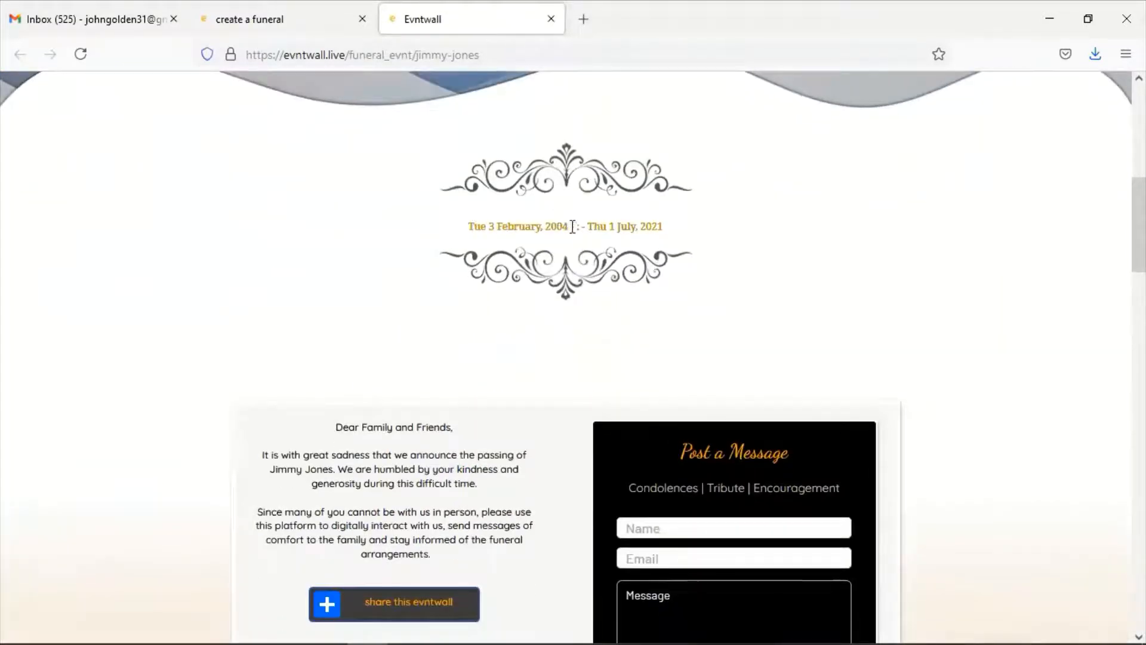
{"action": "scroll", "coordinate": [531, 376], "scroll_direction": "down", "scroll_amount": 4}
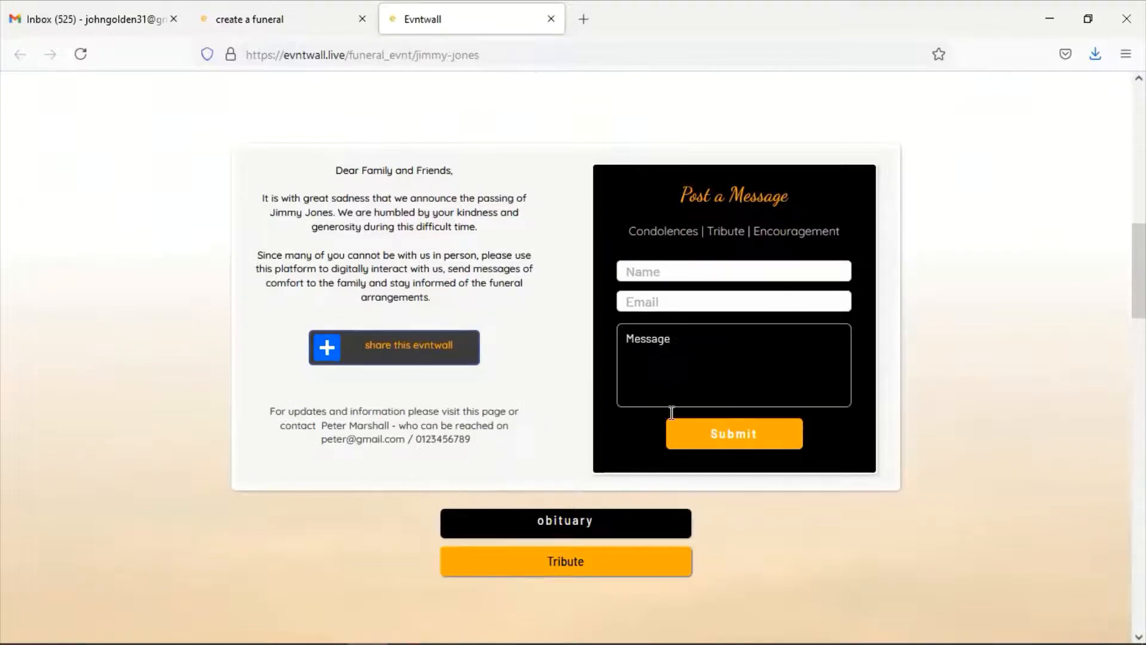
Post a condolence message with the sender's name, e-mail and a note to the family
{"action": "left_click", "coordinate": [770, 273]}
{"action": "type", "text": "John"}
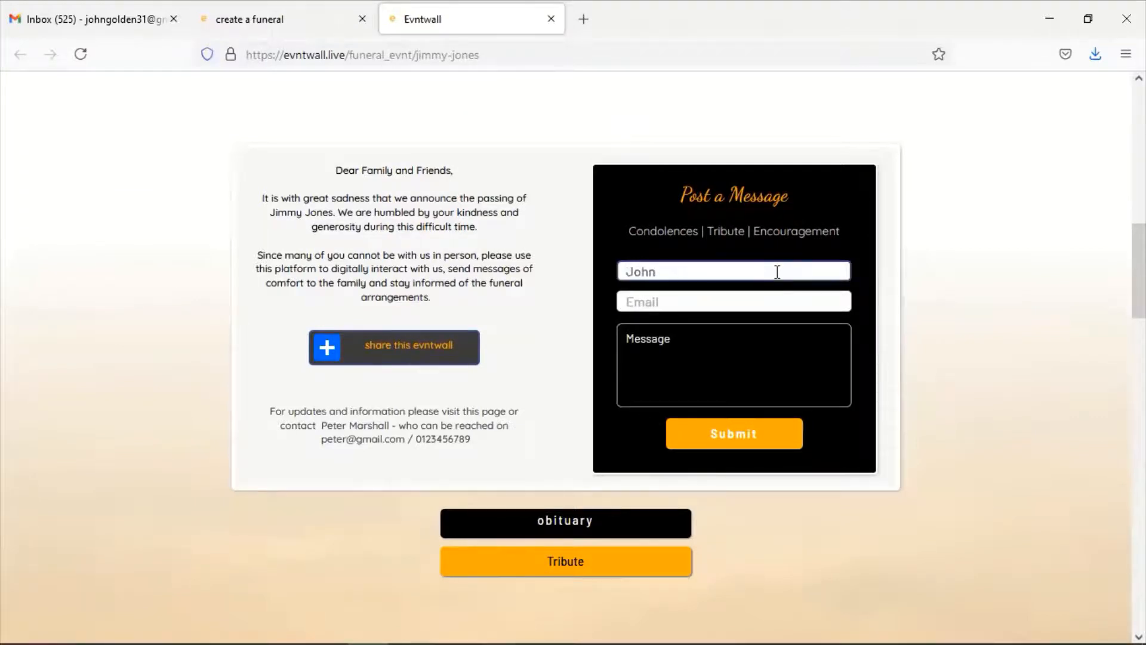
{"action": "key", "text": "Tab"}
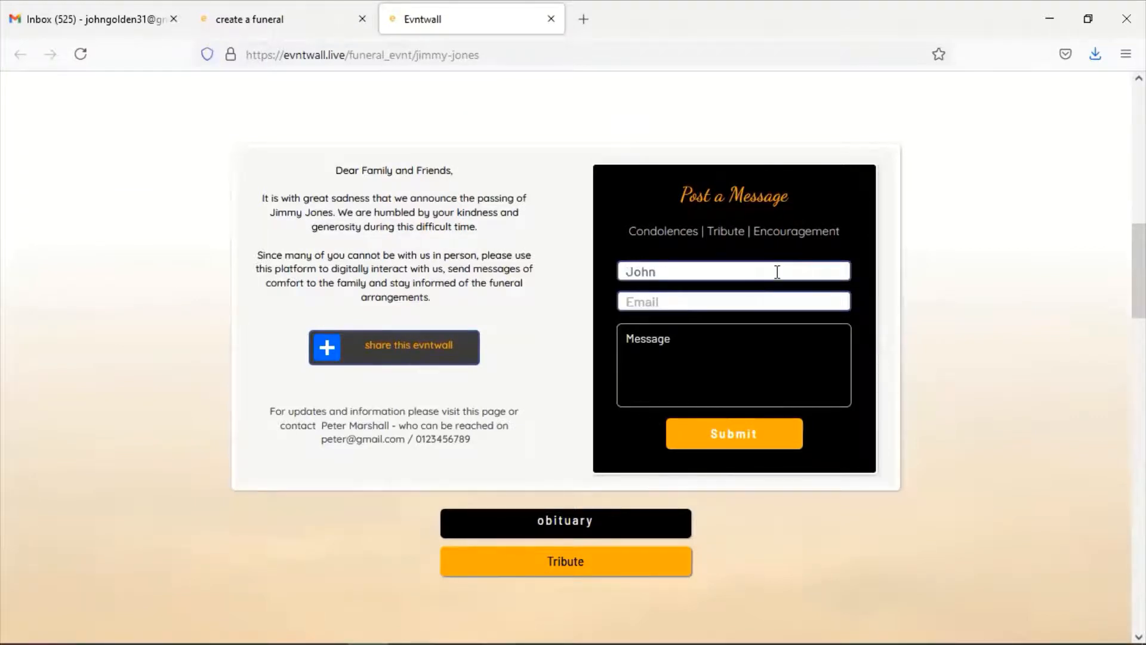
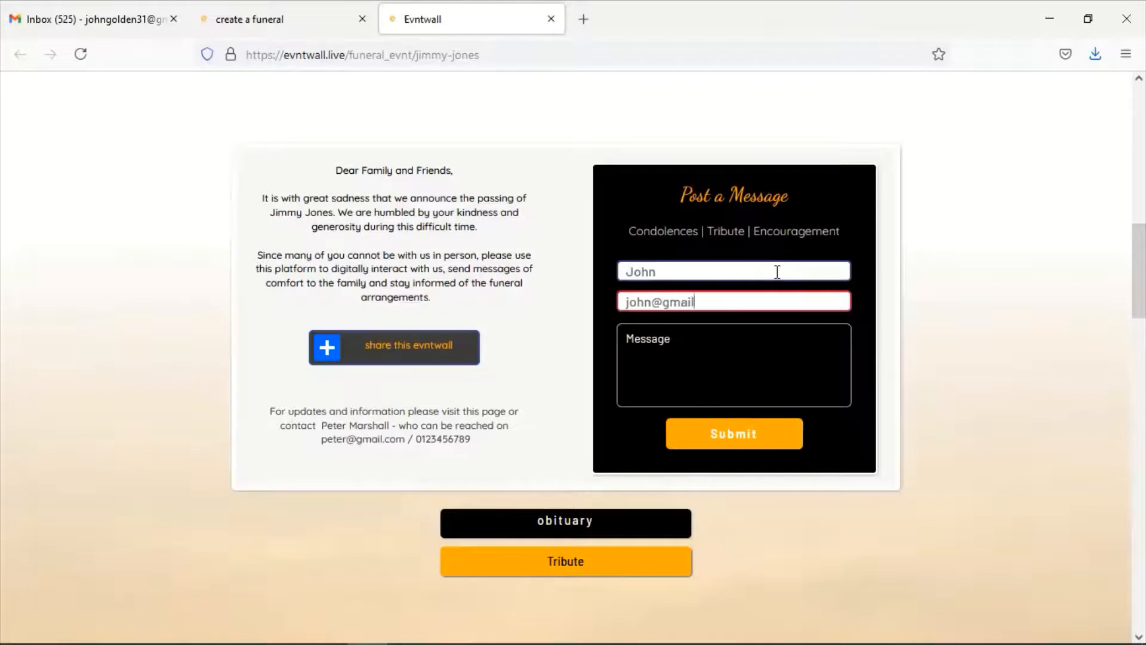
{"action": "key", "text": "Tab"}
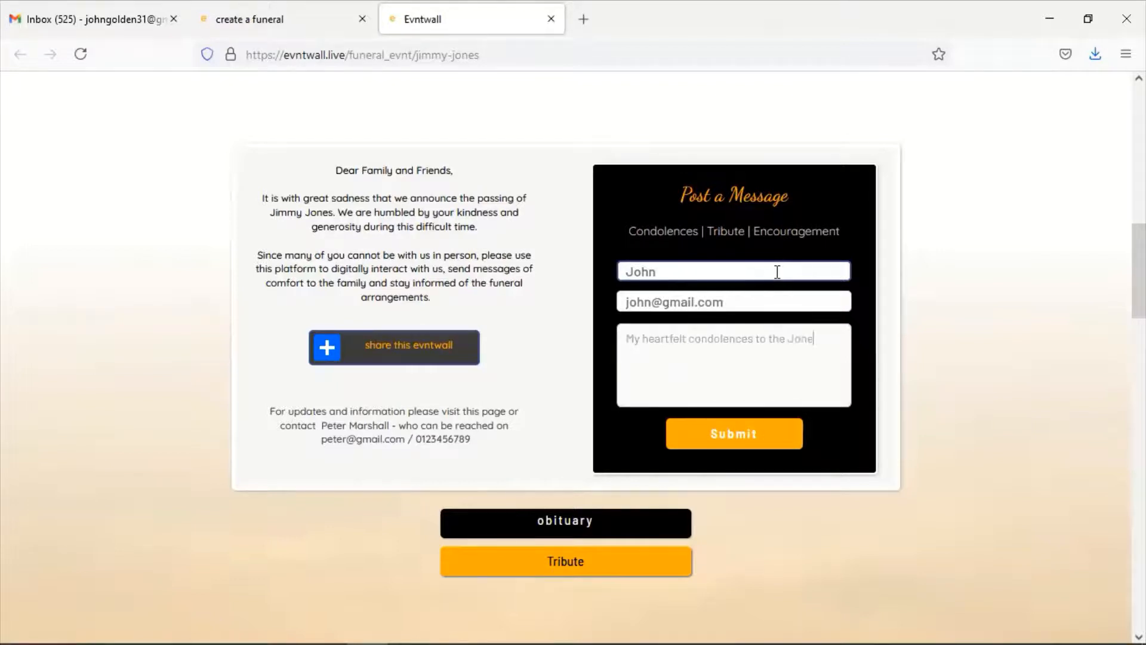
{"action": "type", "text": "family. We are praying for you"}
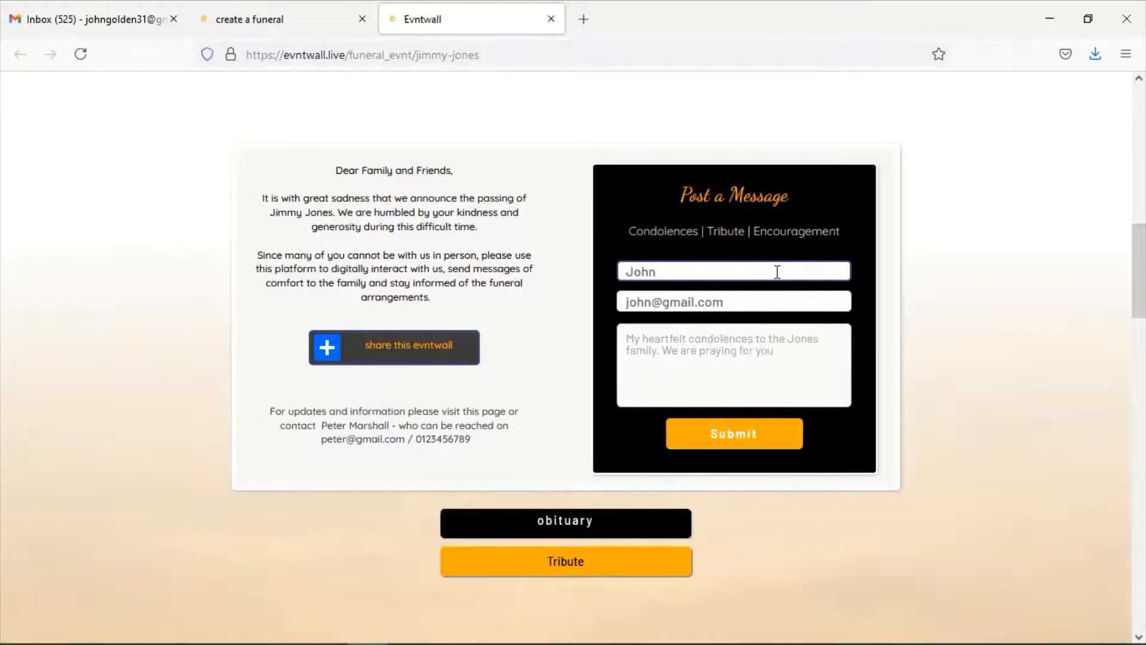
{"action": "left_click", "coordinate": [745, 434]}
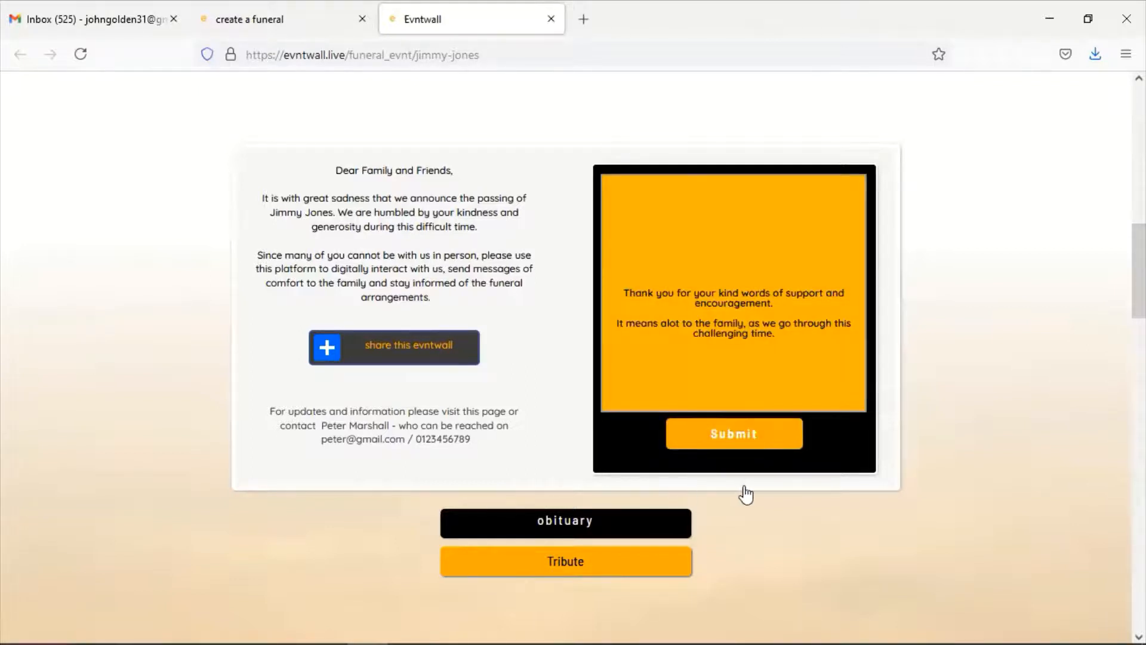
{"action": "scroll", "coordinate": [748, 494], "scroll_direction": "down", "scroll_amount": 1}
{"action": "scroll", "coordinate": [747, 495], "scroll_direction": "down", "scroll_amount": 3}
{"action": "scroll", "coordinate": [565, 258], "scroll_direction": "down", "scroll_amount": 2}
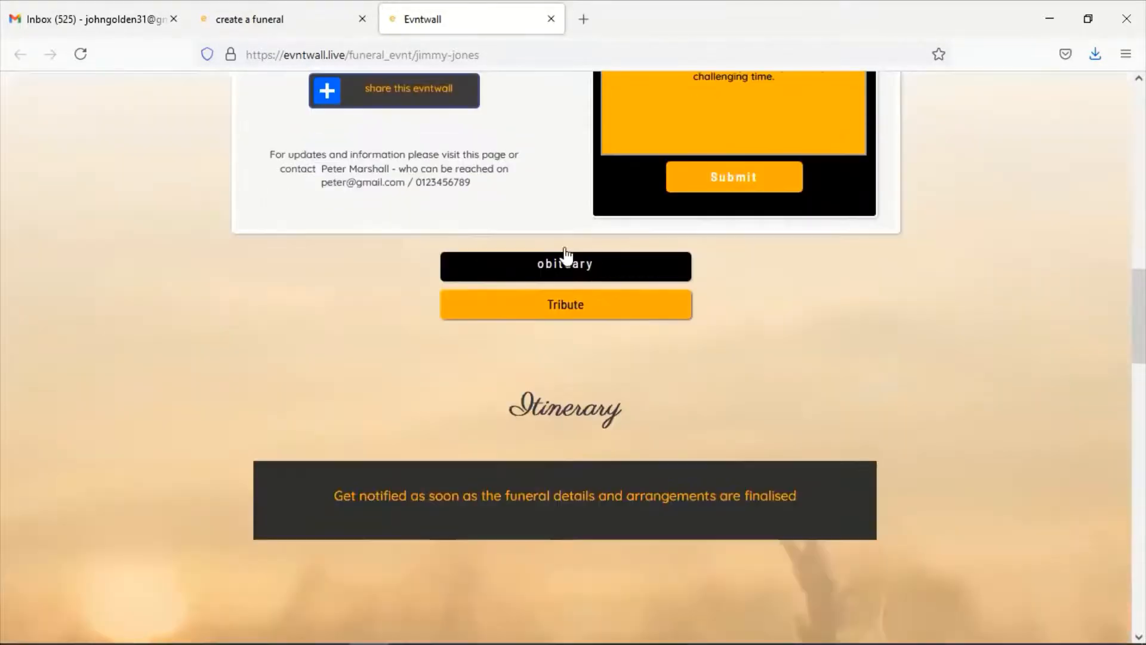
Open the funeral program PDF from the obituary button and scroll through all three pages
{"action": "left_click", "coordinate": [563, 273]}
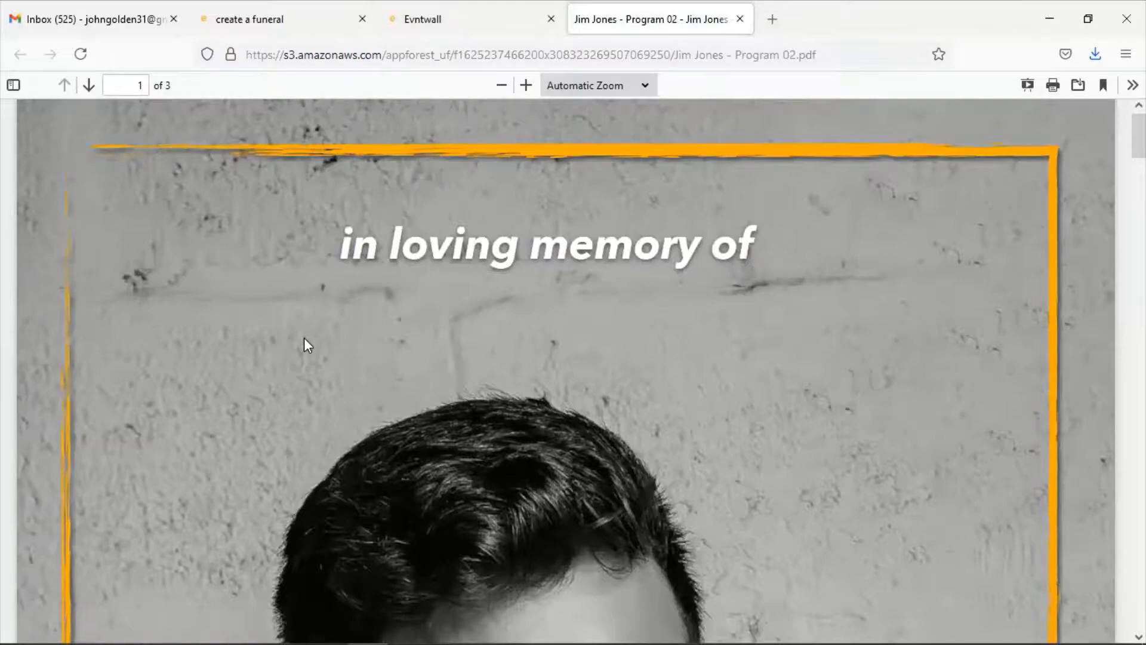
{"action": "scroll", "coordinate": [304, 340], "scroll_direction": "down", "scroll_amount": 10}
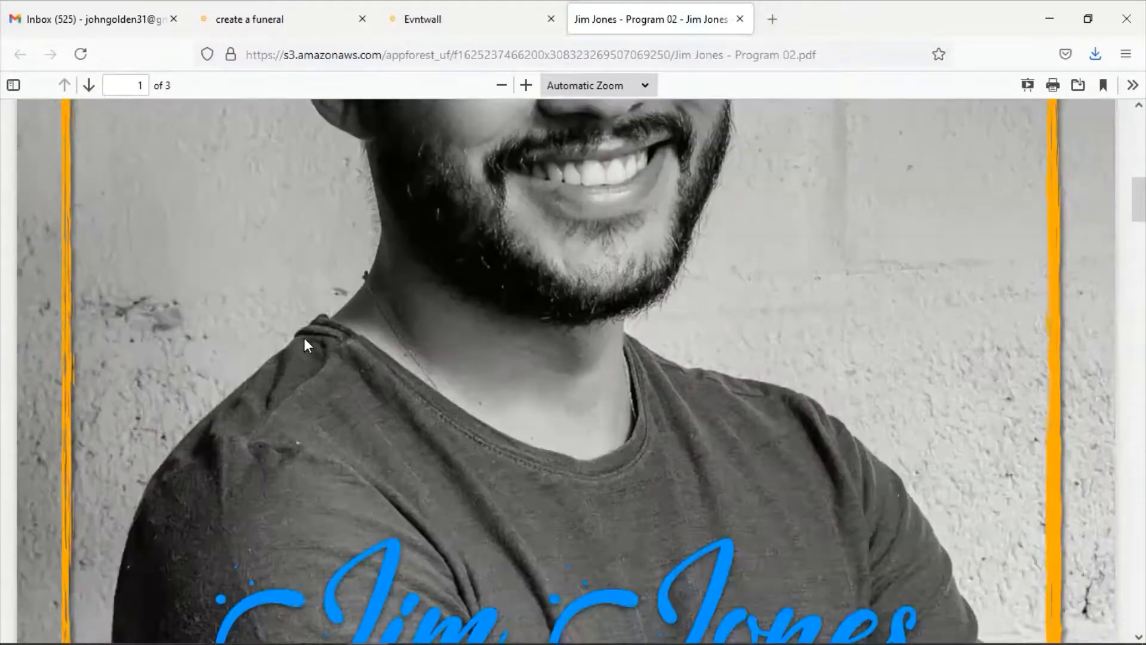
{"action": "scroll", "coordinate": [304, 340], "scroll_direction": "down", "scroll_amount": 15}
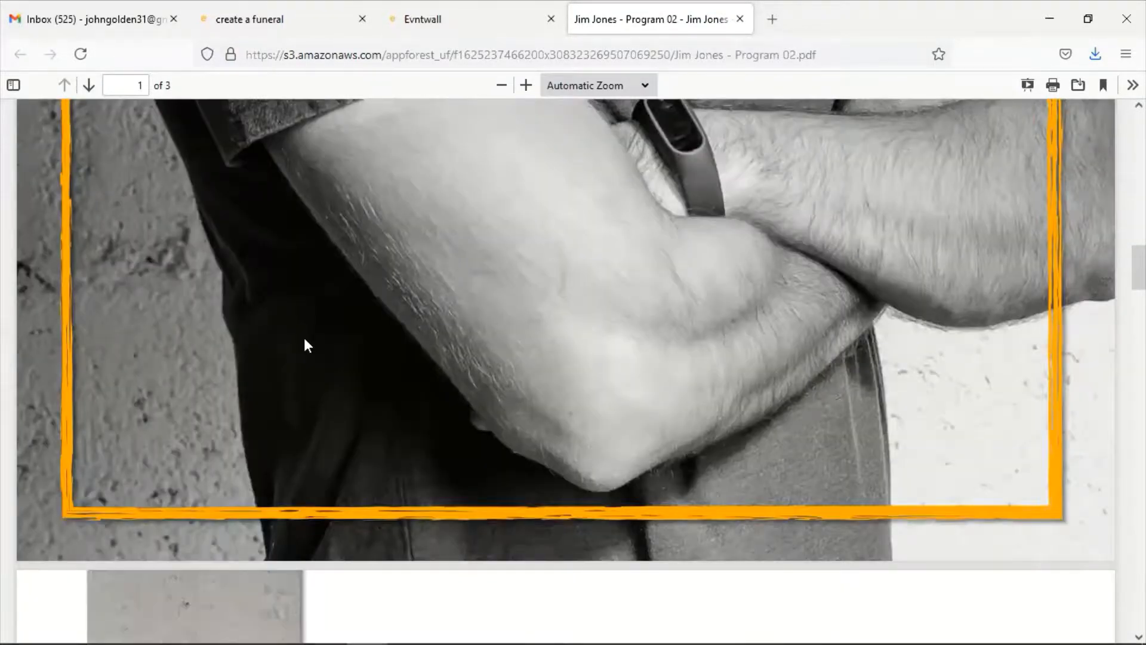
{"action": "scroll", "coordinate": [305, 339], "scroll_direction": "down", "scroll_amount": 15}
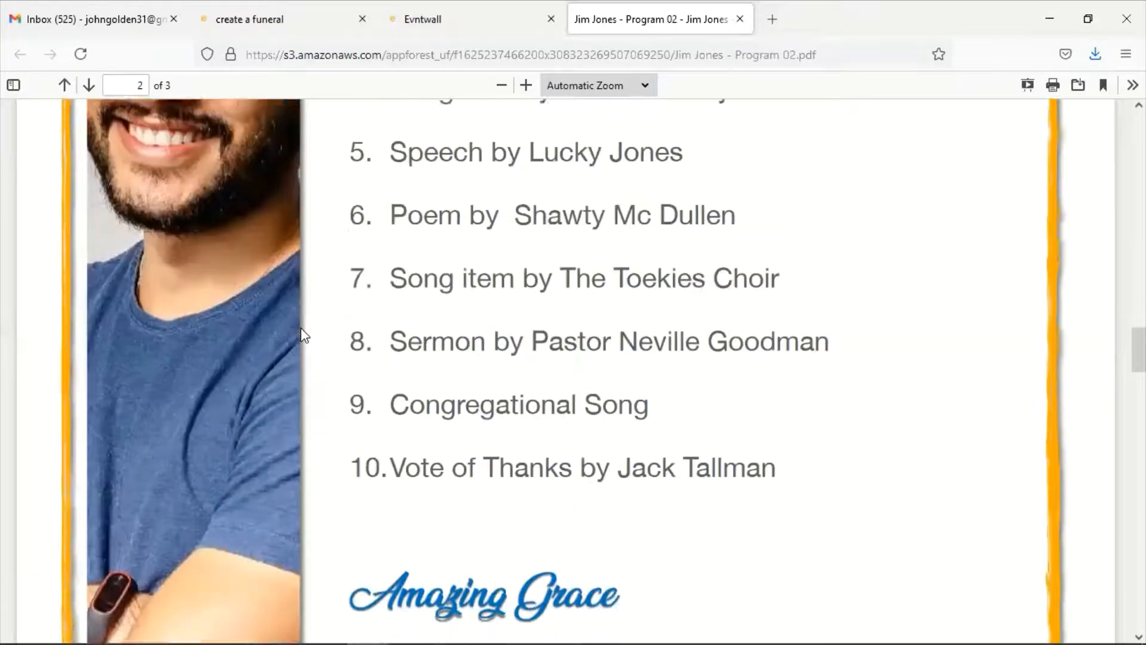
{"action": "scroll", "coordinate": [304, 336], "scroll_direction": "down", "scroll_amount": 7}
{"action": "scroll", "coordinate": [305, 334], "scroll_direction": "down", "scroll_amount": 20}
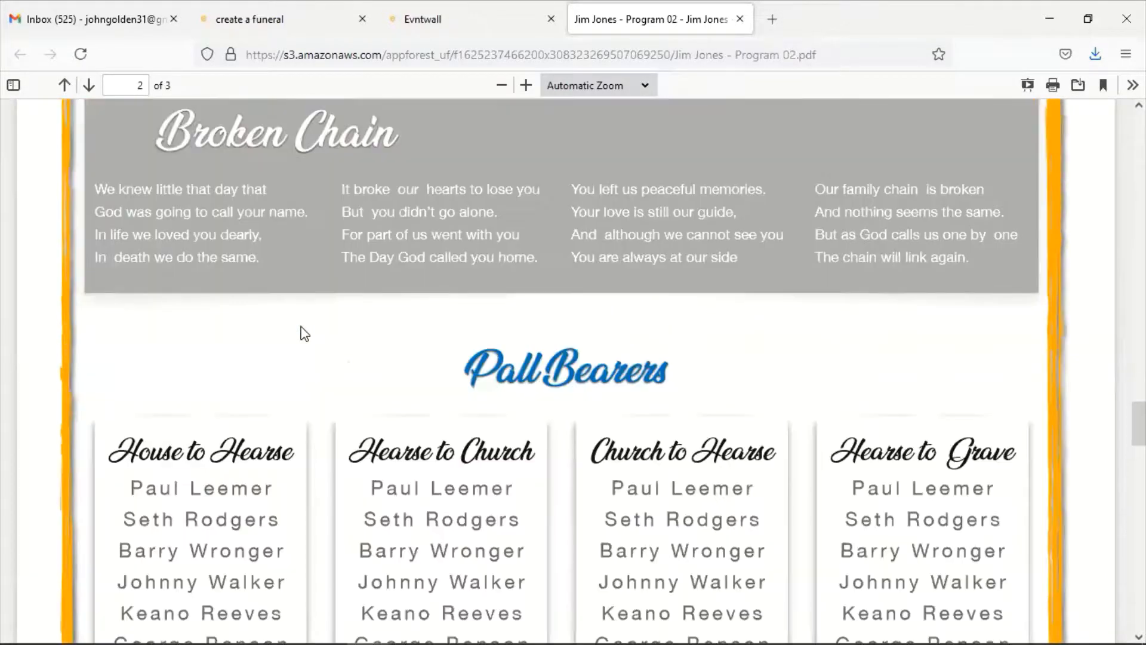
{"action": "scroll", "coordinate": [301, 326], "scroll_direction": "down", "scroll_amount": 10}
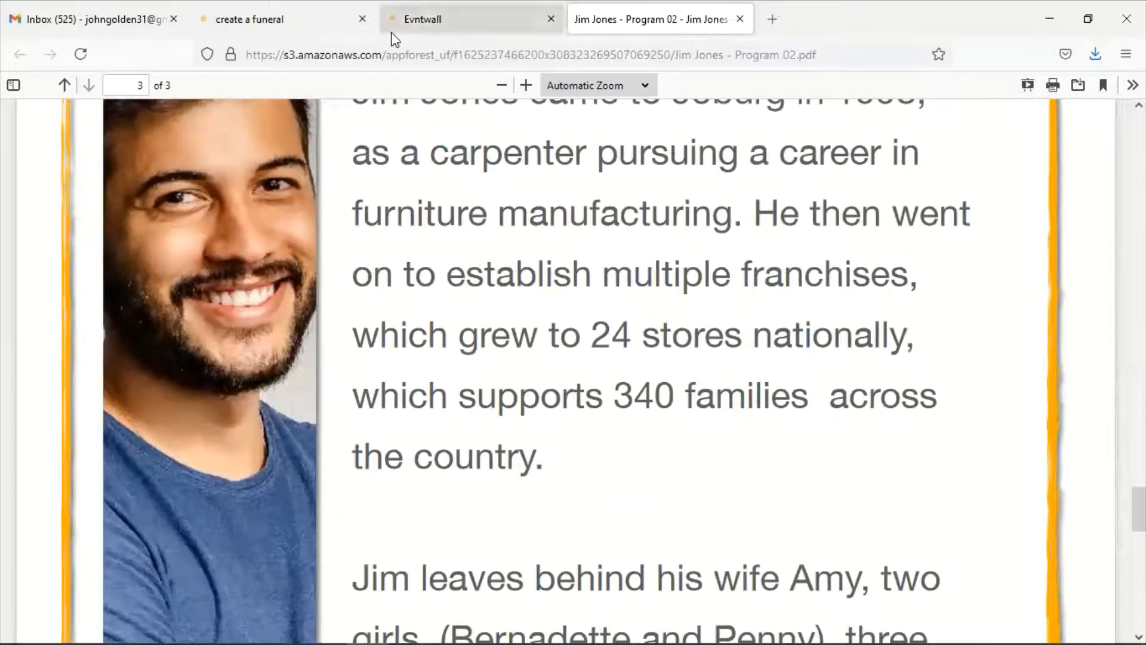
Return to the memorial page and glance at the tribute document. Scroll down to the Itinerary's 'Keep me updated' form
{"action": "left_click", "coordinate": [393, 34]}
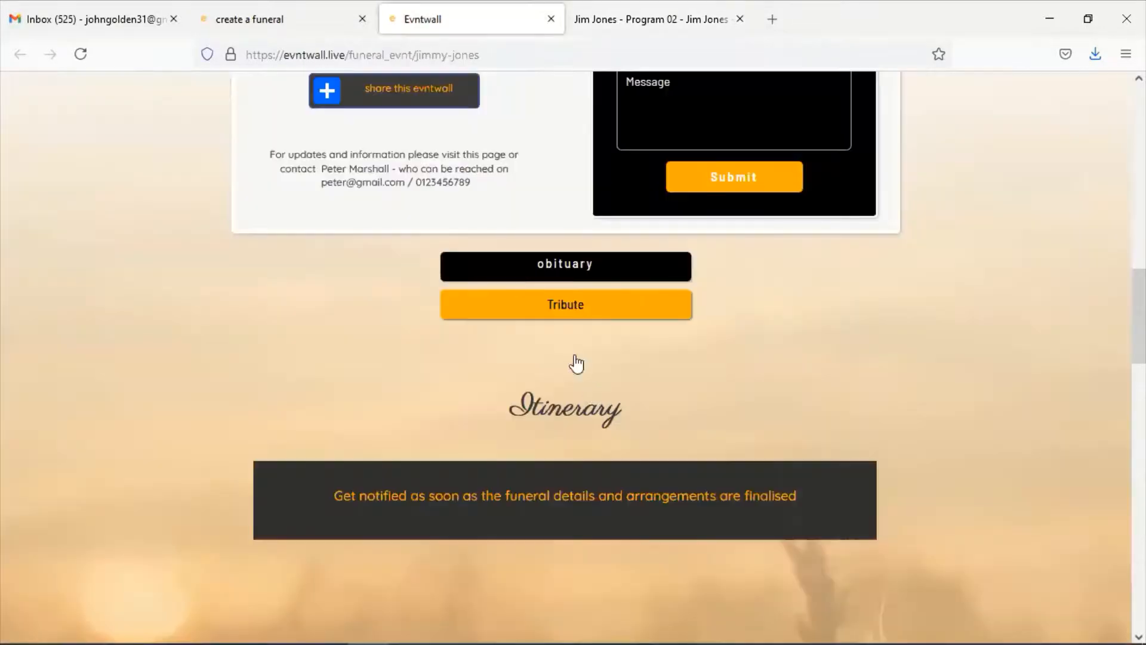
{"action": "left_click", "coordinate": [556, 312]}
{"action": "left_click", "coordinate": [579, 316]}
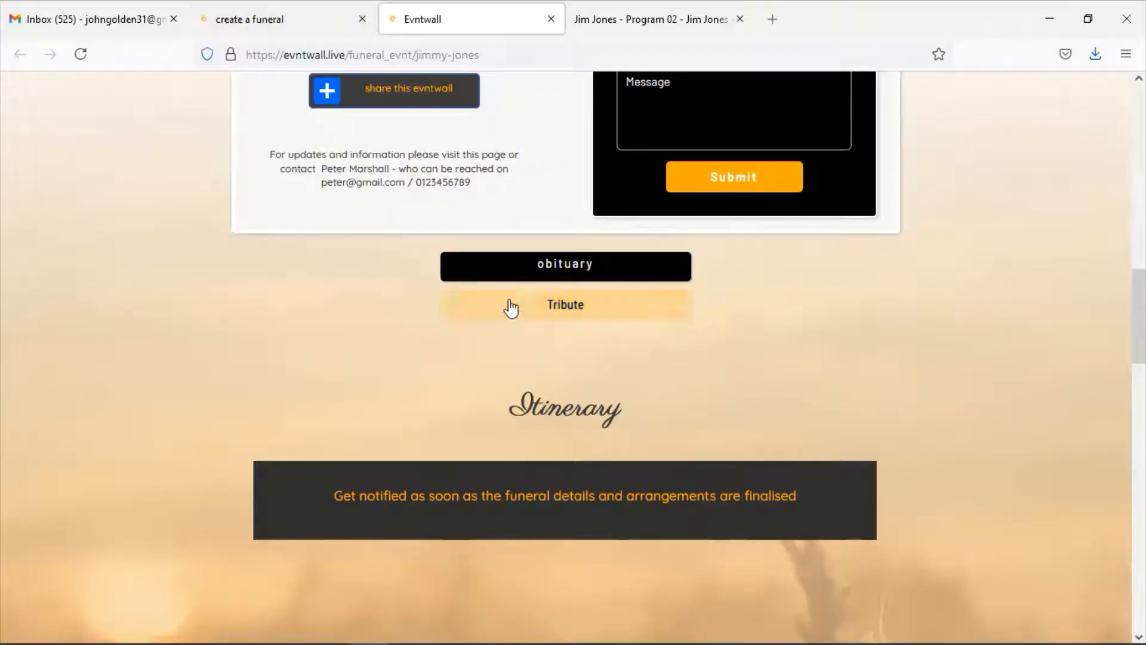
{"action": "left_click", "coordinate": [243, 23]}
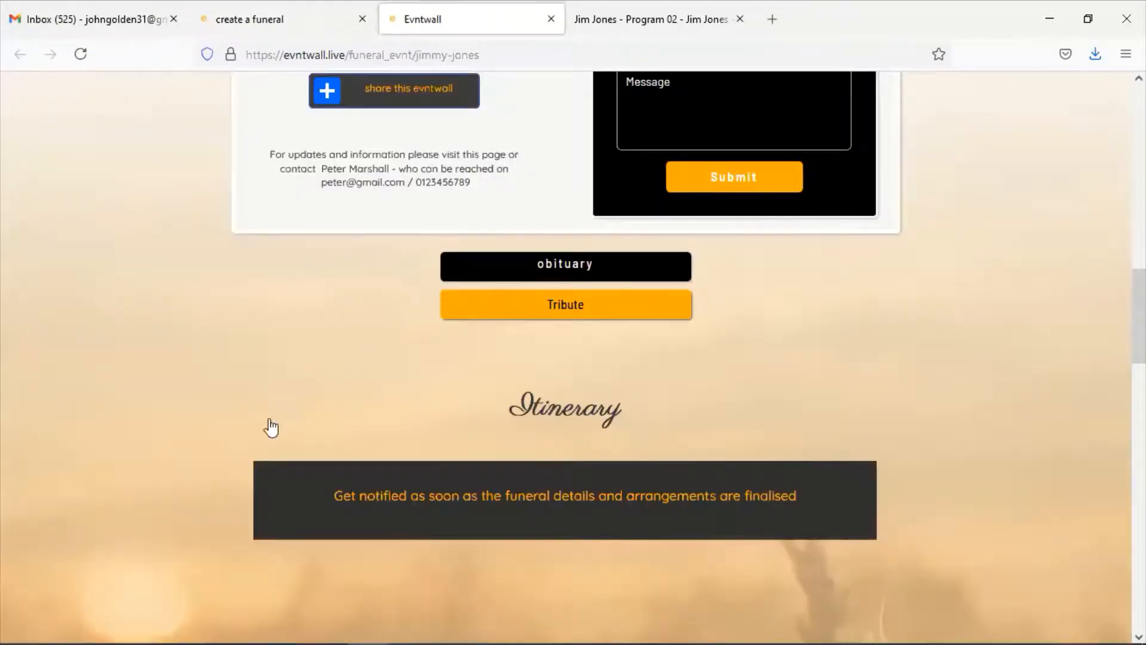
{"action": "scroll", "coordinate": [280, 358], "scroll_direction": "down", "scroll_amount": 2}
{"action": "scroll", "coordinate": [279, 356], "scroll_direction": "down", "scroll_amount": 2}
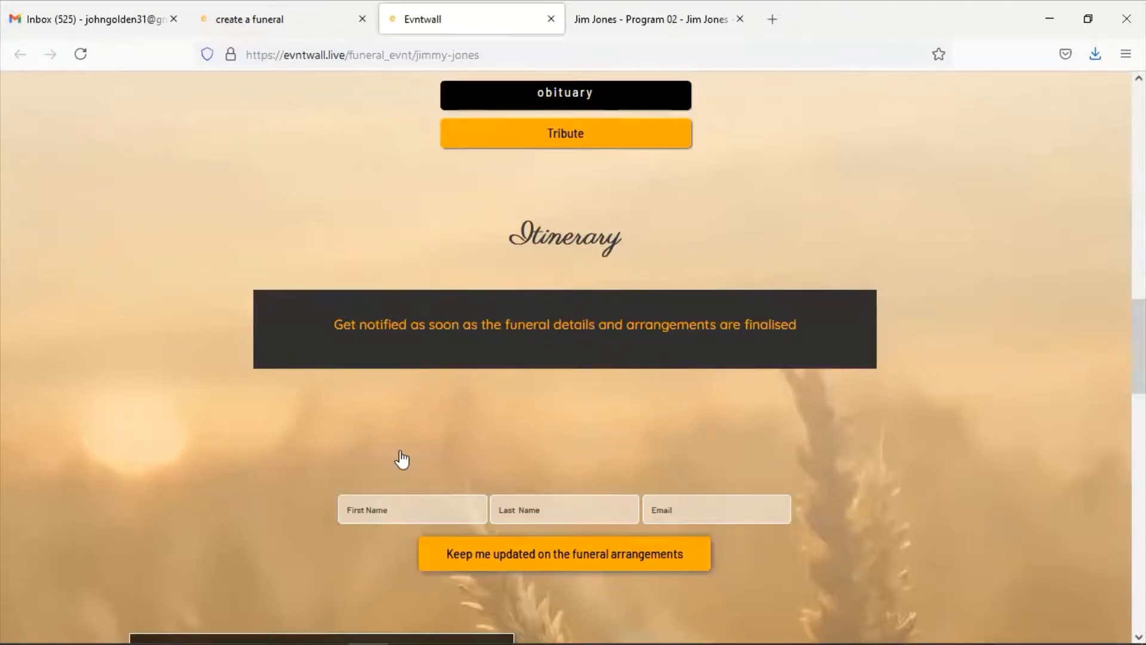
Enter the subscriber's first and last name in the 'Keep me updated' form and submit it
{"action": "left_click", "coordinate": [415, 504]}
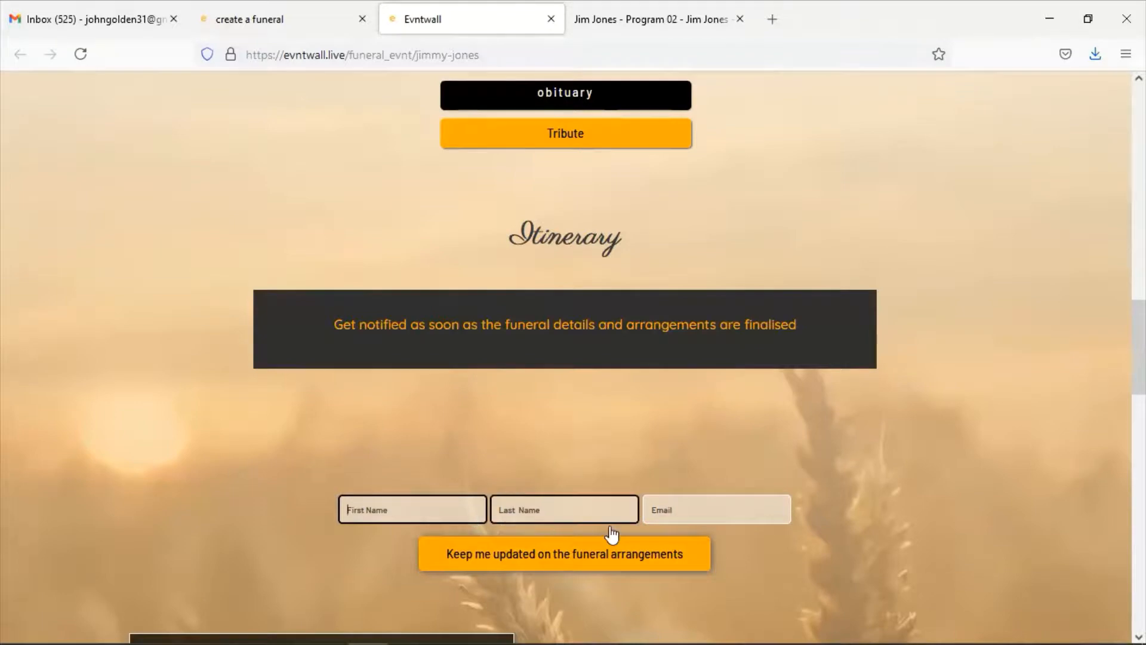
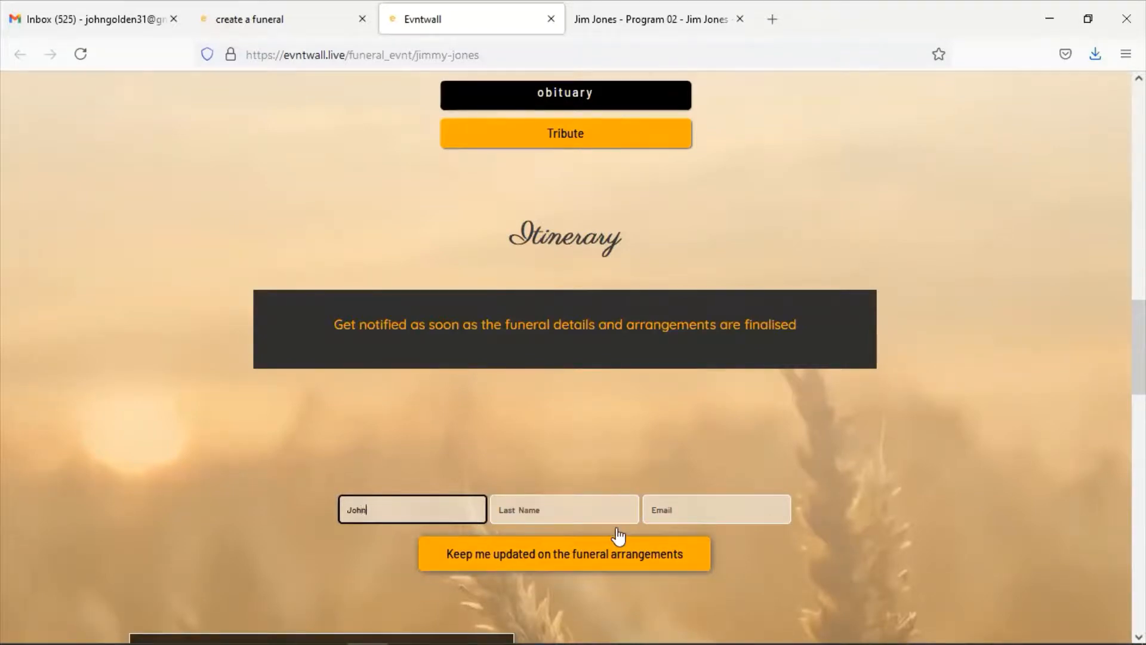
{"action": "left_click", "coordinate": [586, 520]}
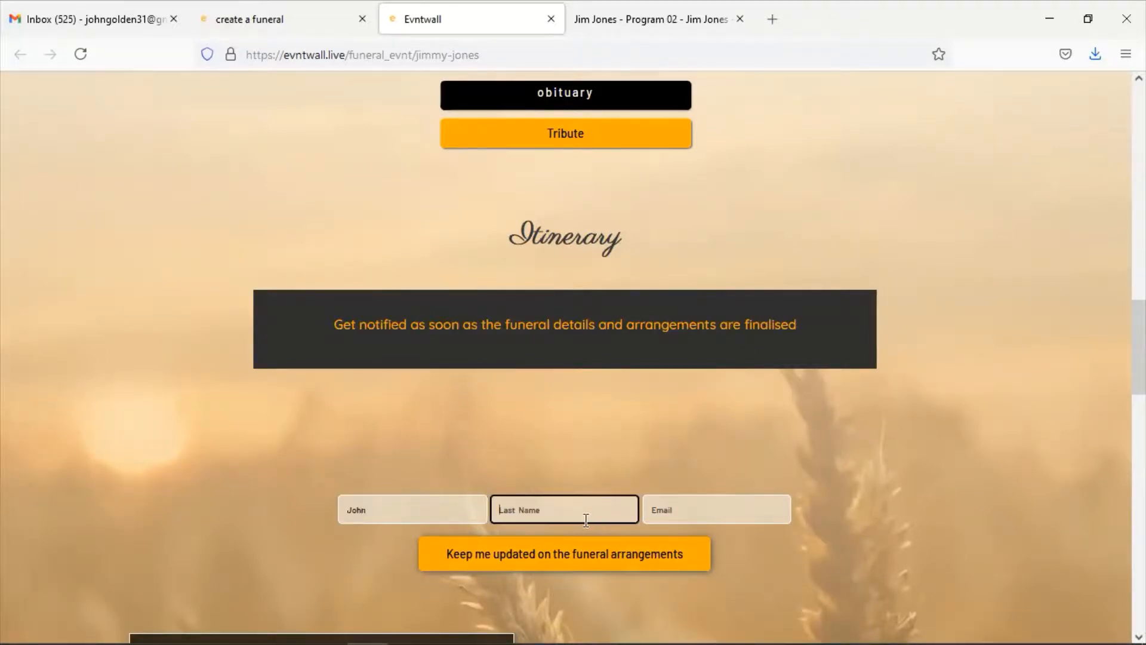
{"action": "key", "text": "Tab"}
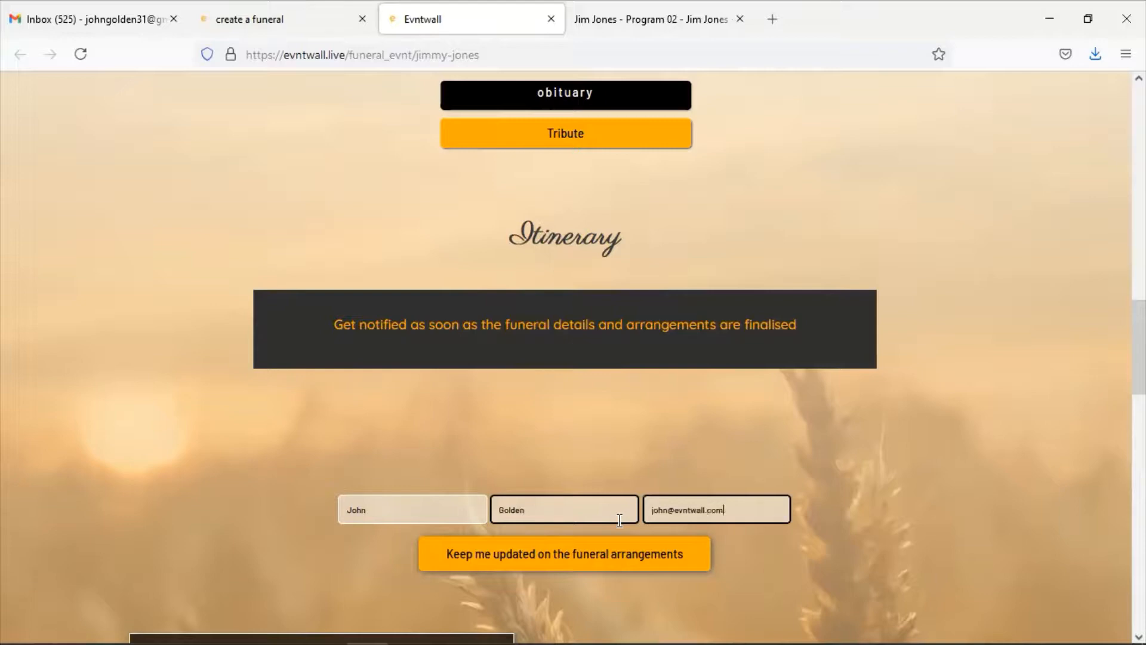
{"action": "left_click", "coordinate": [540, 566]}
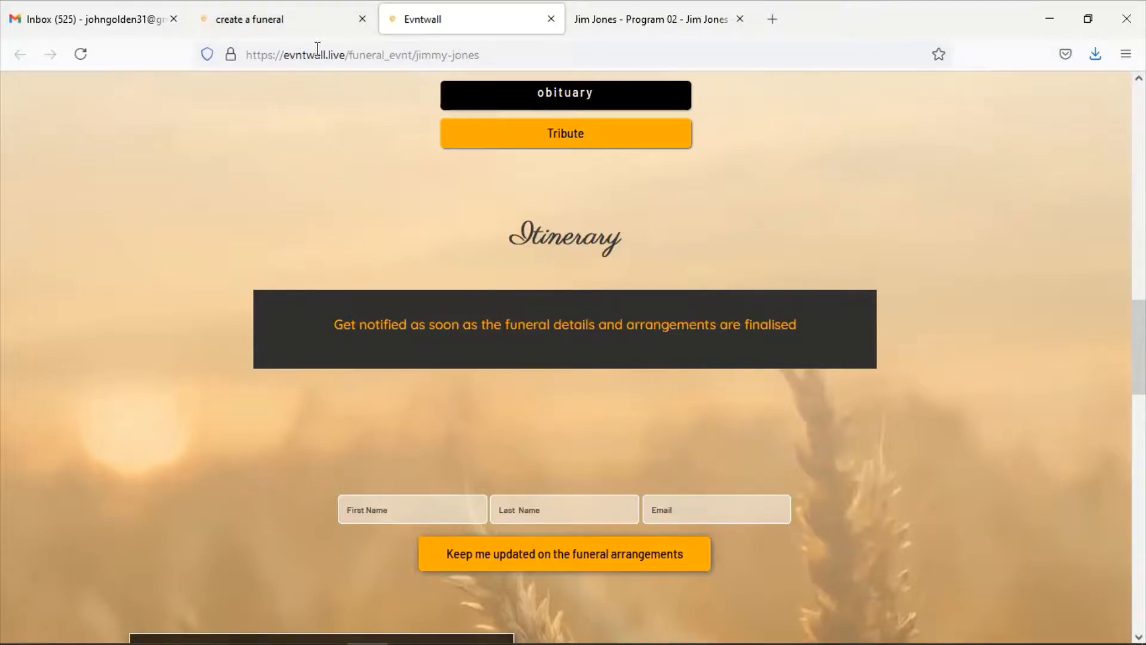
Reopen the Memorial Service sub-evnt and resubmit it unchanged with 'Submit evnt'
{"action": "left_click", "coordinate": [309, 36]}
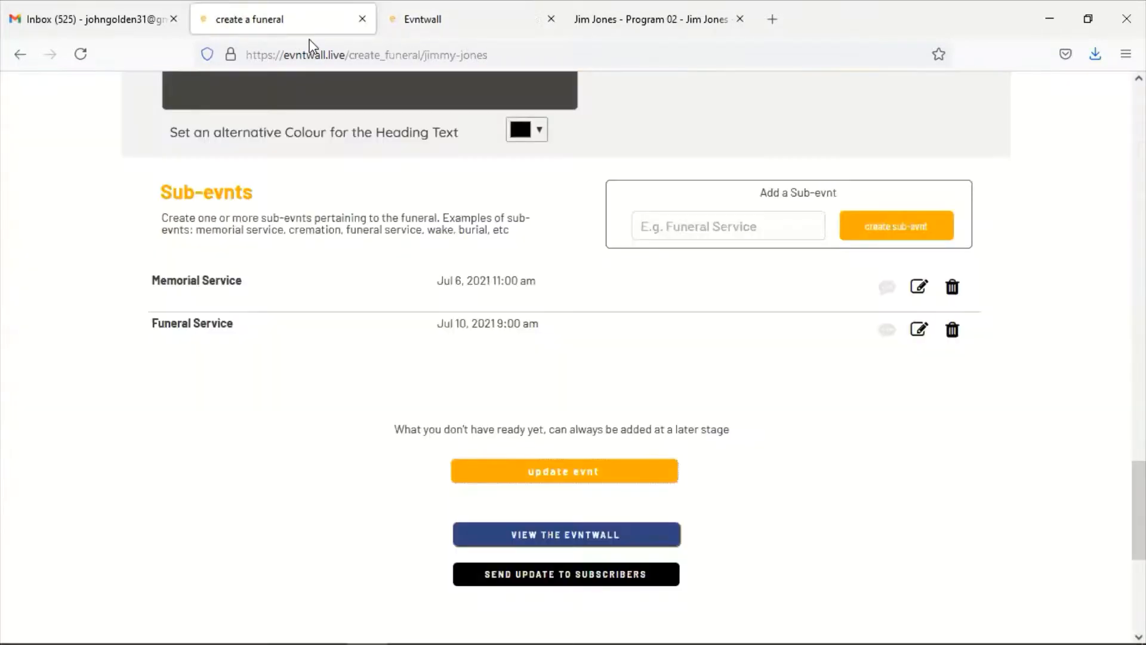
{"action": "left_click", "coordinate": [921, 288]}
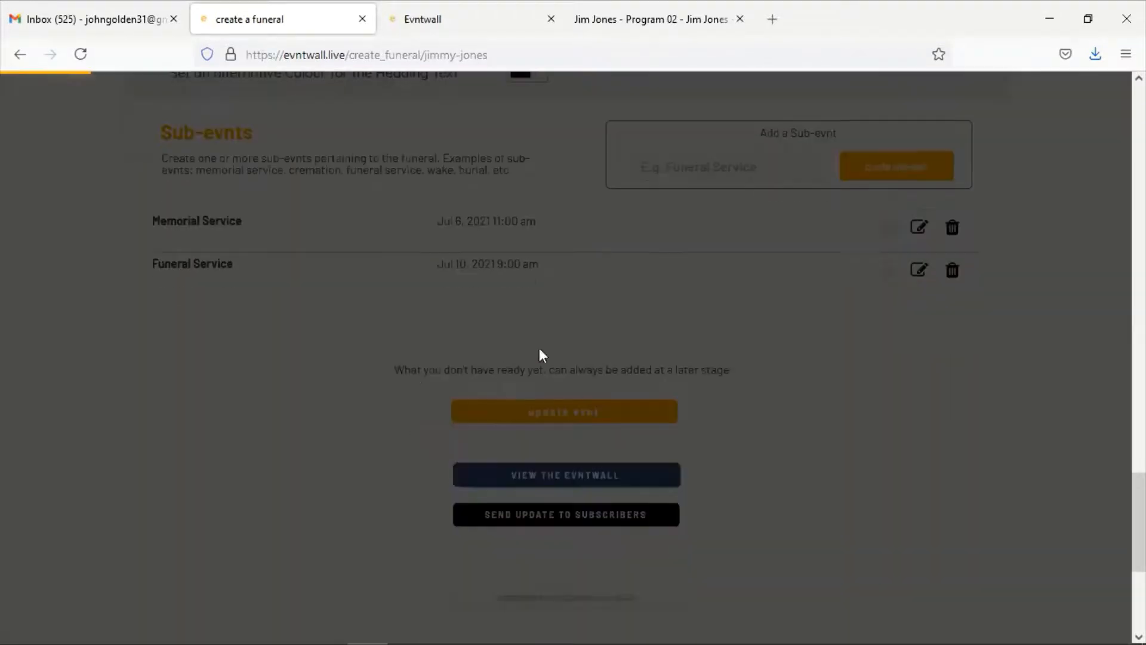
{"action": "scroll", "coordinate": [499, 417], "scroll_direction": "down", "scroll_amount": 4}
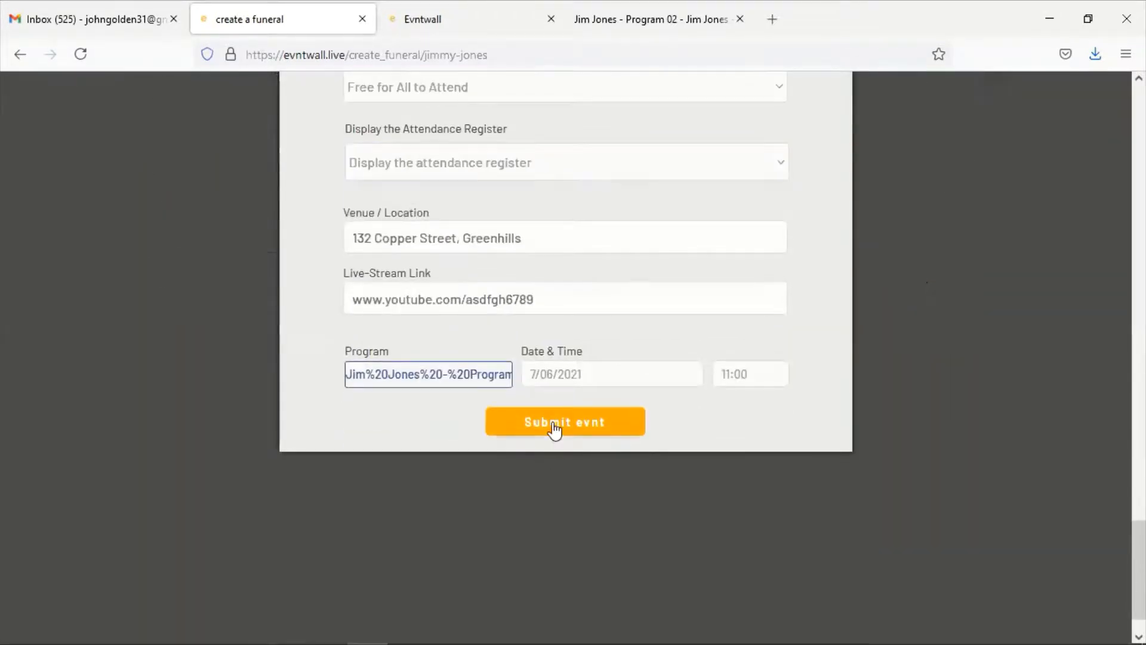
{"action": "left_click", "coordinate": [554, 425]}
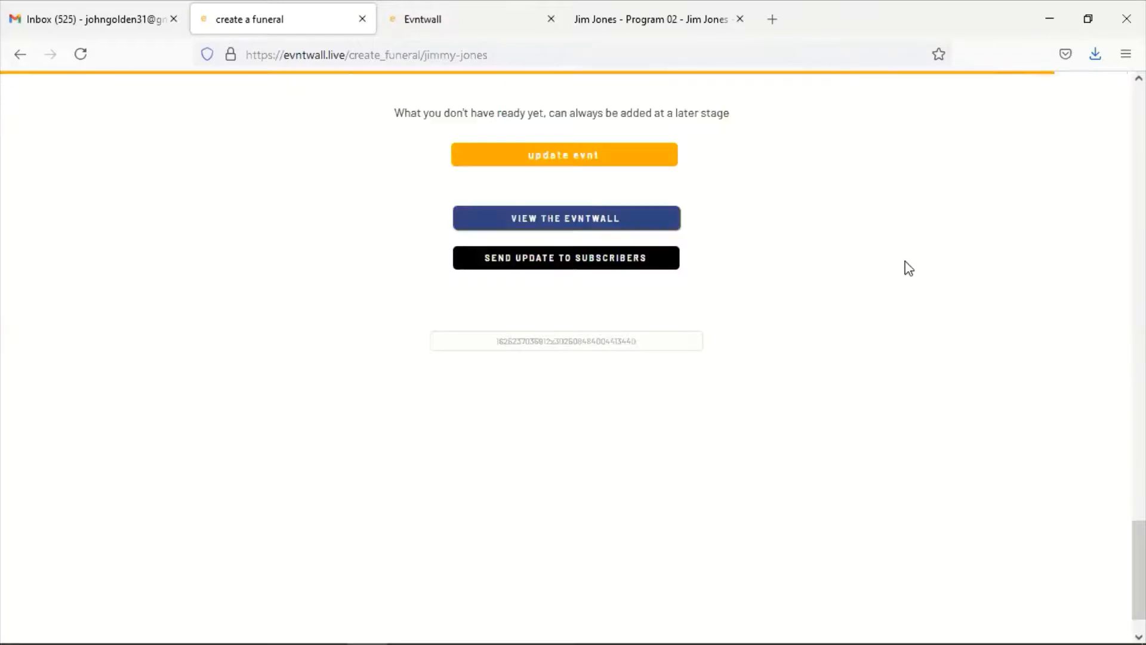
{"action": "scroll", "coordinate": [923, 312], "scroll_direction": "up", "scroll_amount": 4}
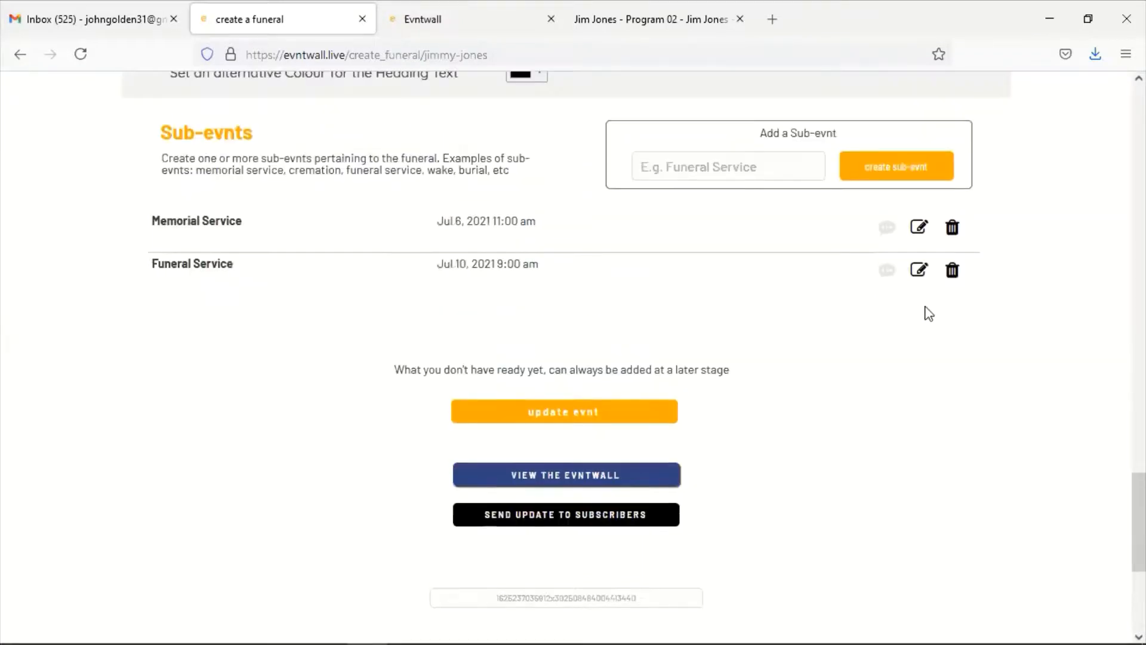
Reopen the Funeral Service sub-evnt and resubmit it unchanged
{"action": "left_click", "coordinate": [920, 270]}
{"action": "scroll", "coordinate": [499, 537], "scroll_direction": "down", "scroll_amount": 3}
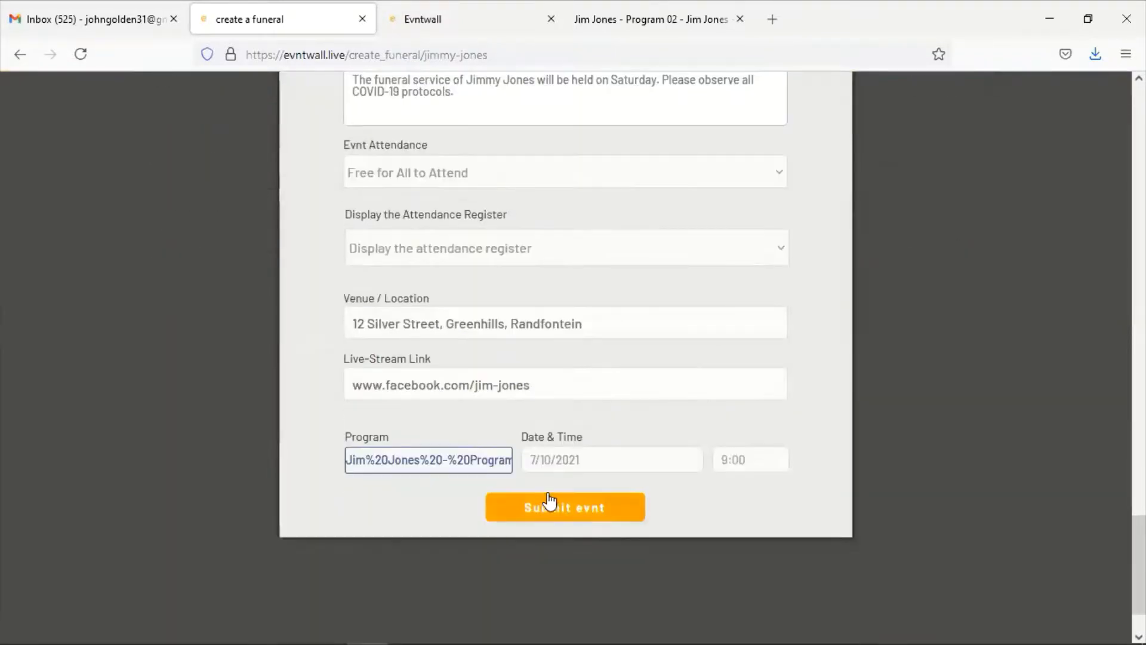
{"action": "left_click", "coordinate": [543, 507]}
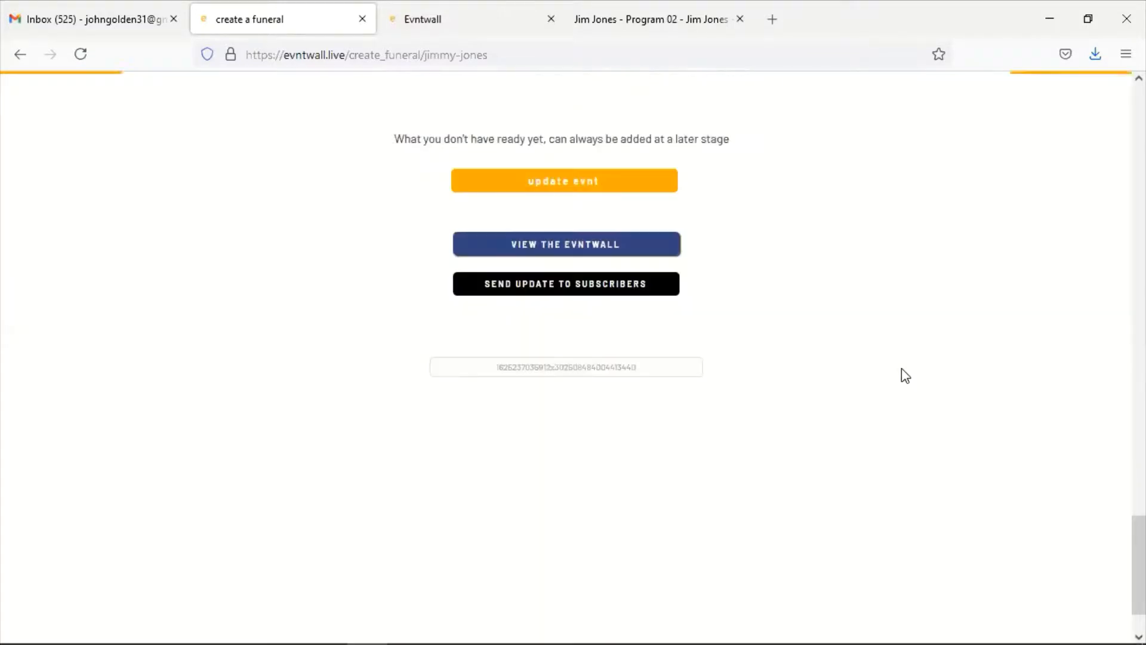
{"action": "scroll", "coordinate": [818, 370], "scroll_direction": "up", "scroll_amount": 5}
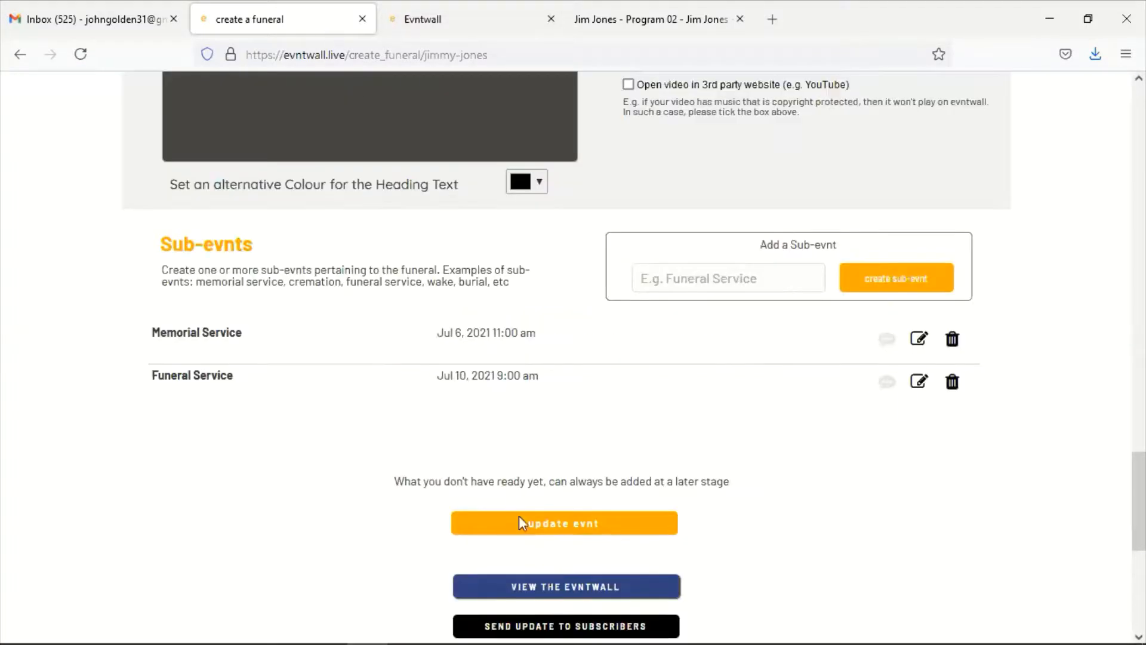
Save the funeral page with 'update evnt' and check the published itinerary
{"action": "left_click", "coordinate": [521, 532]}
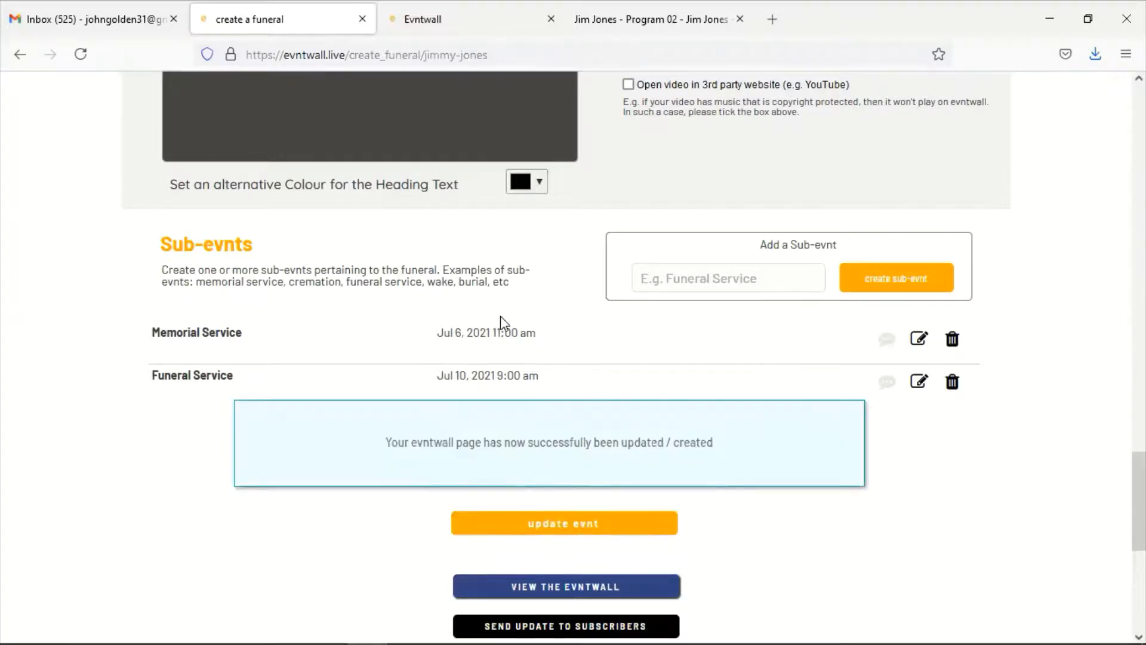
{"action": "scroll", "coordinate": [520, 417], "scroll_direction": "down", "scroll_amount": 3}
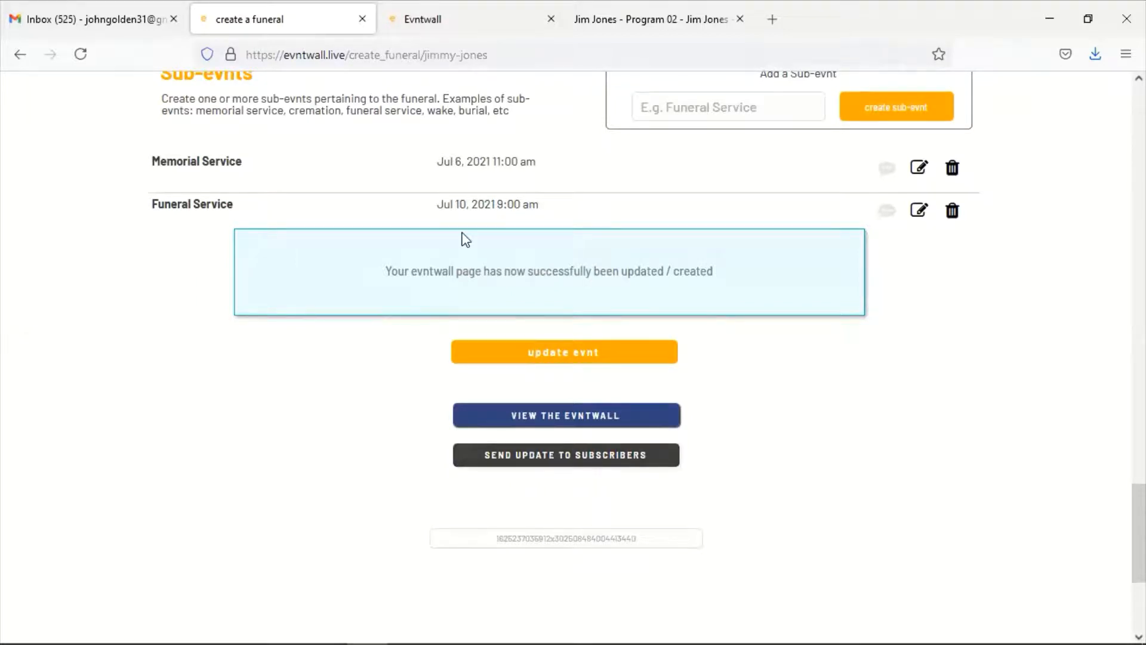
{"action": "left_click", "coordinate": [495, 416]}
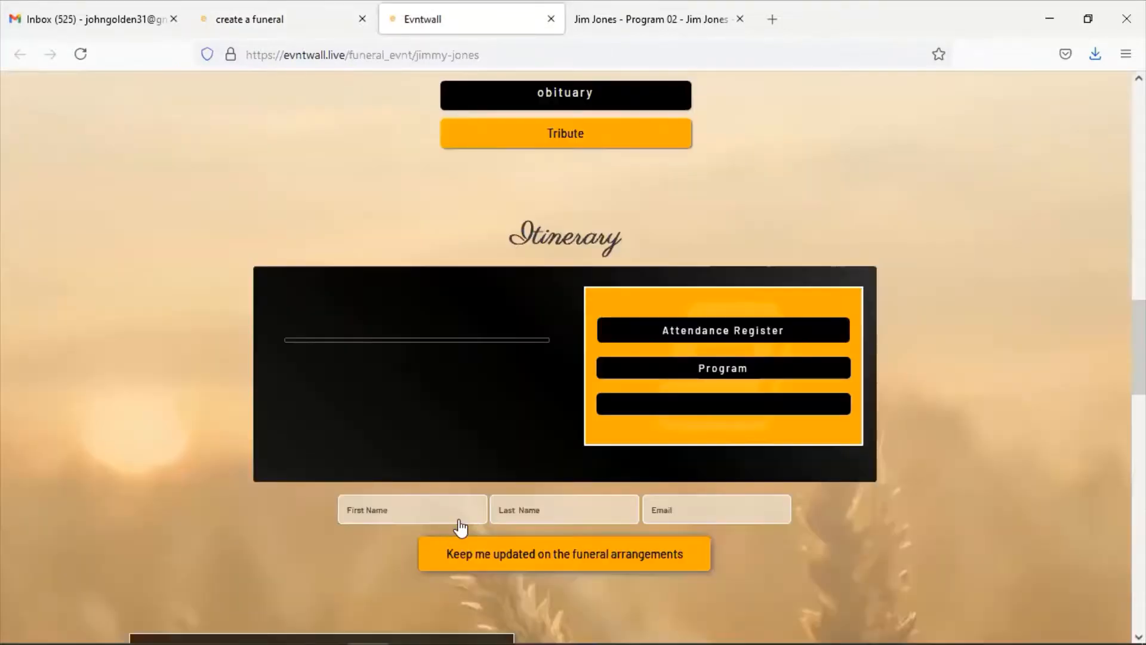
{"action": "scroll", "coordinate": [537, 485], "scroll_direction": "down", "scroll_amount": 4}
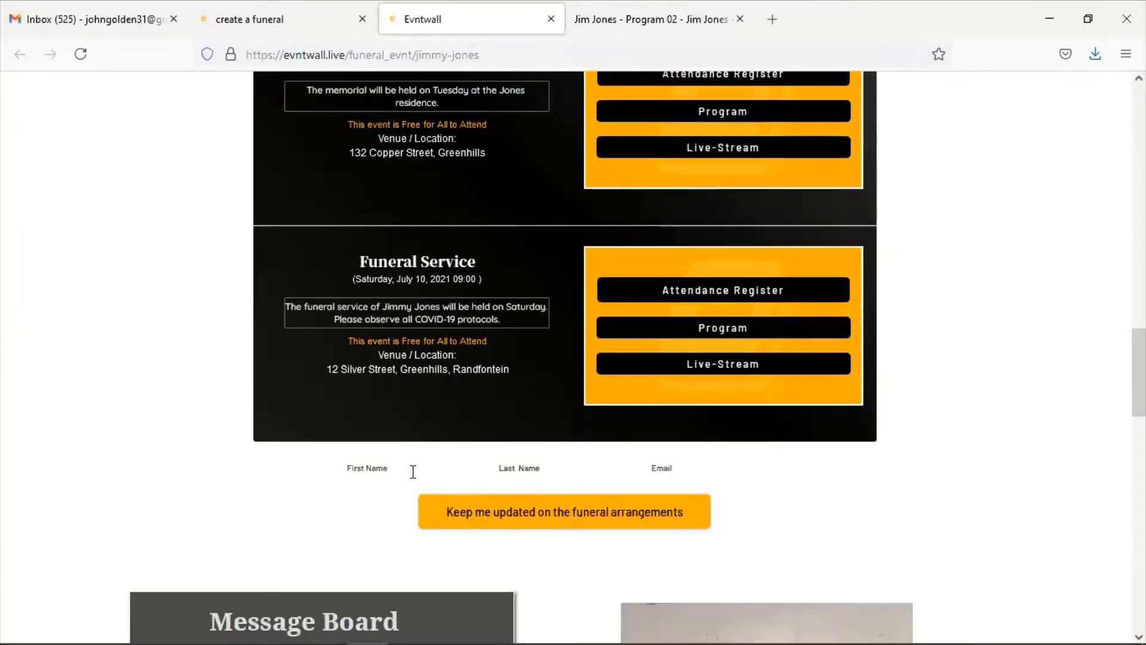
Send the update to subscribers and return to the published funeral page
{"action": "key", "text": "ctrl+shift+Tab"}
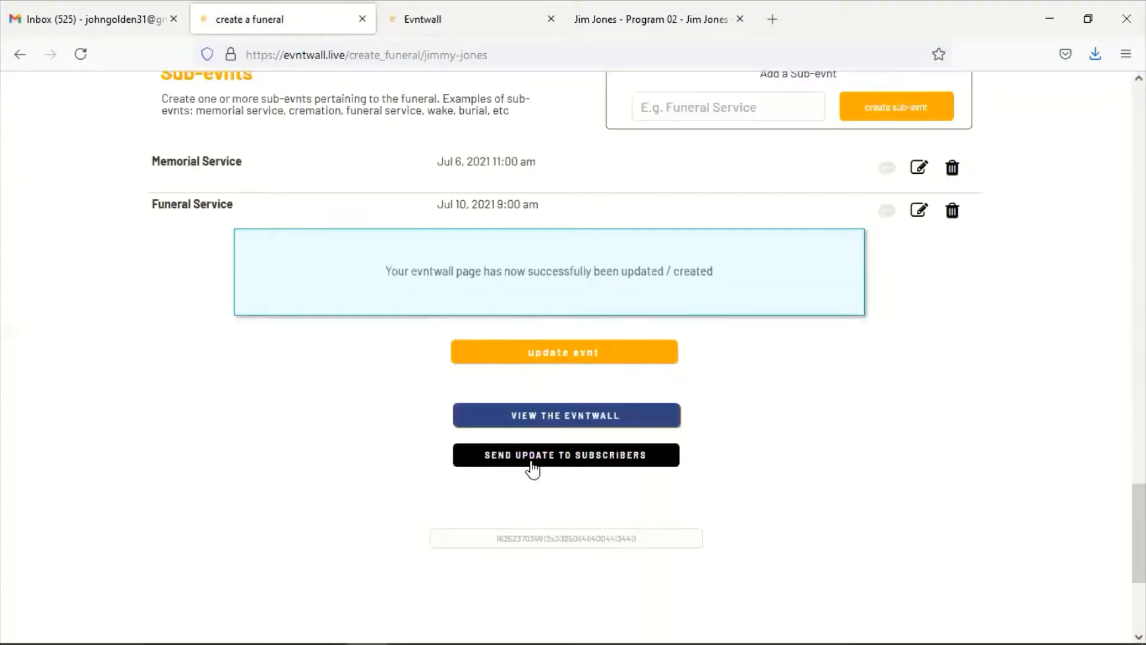
{"action": "left_click", "coordinate": [532, 469]}
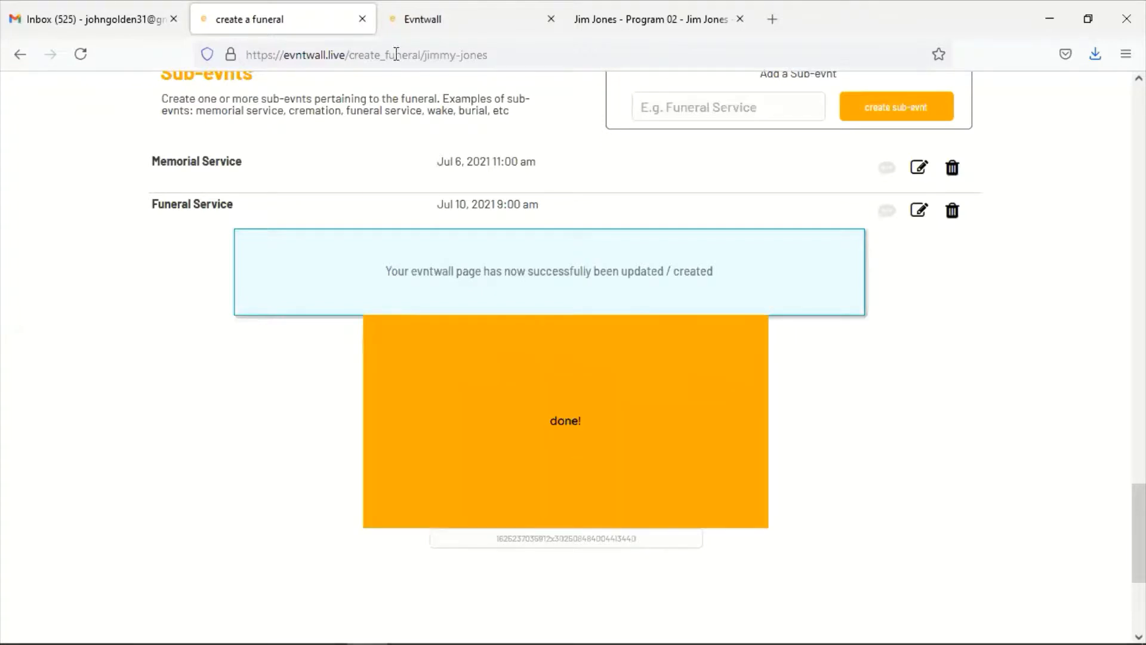
{"action": "key", "text": "ctrl+Tab"}
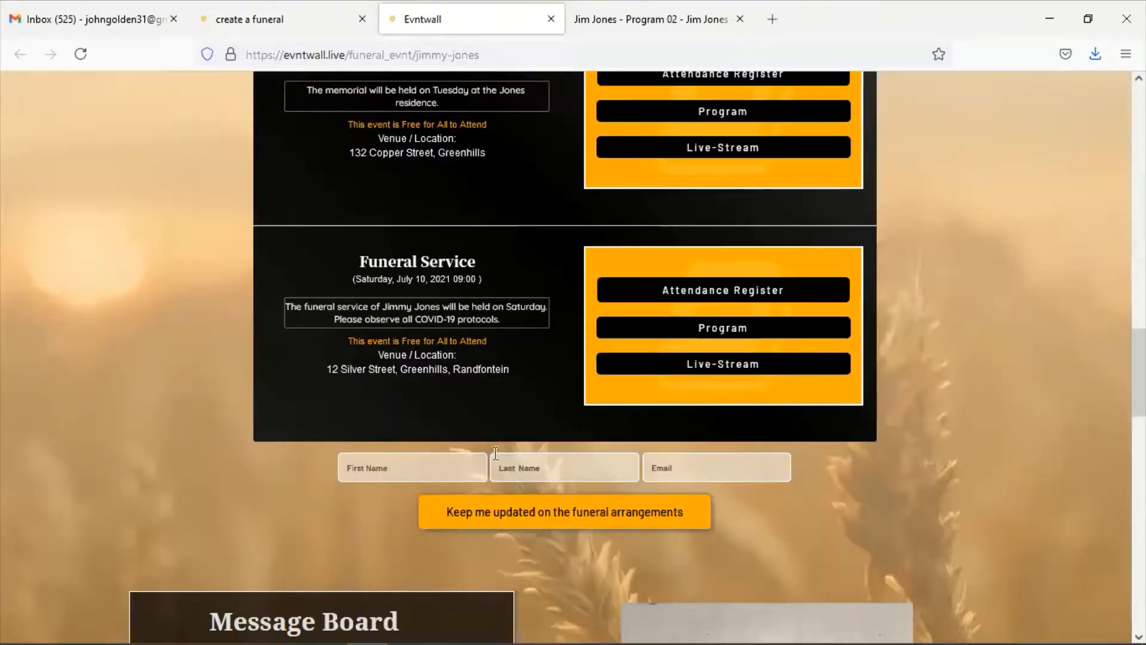
Resubmit the updates request, then open the Memorial Service card's Attendance Register in the Itinerary
{"action": "left_click", "coordinate": [507, 519]}
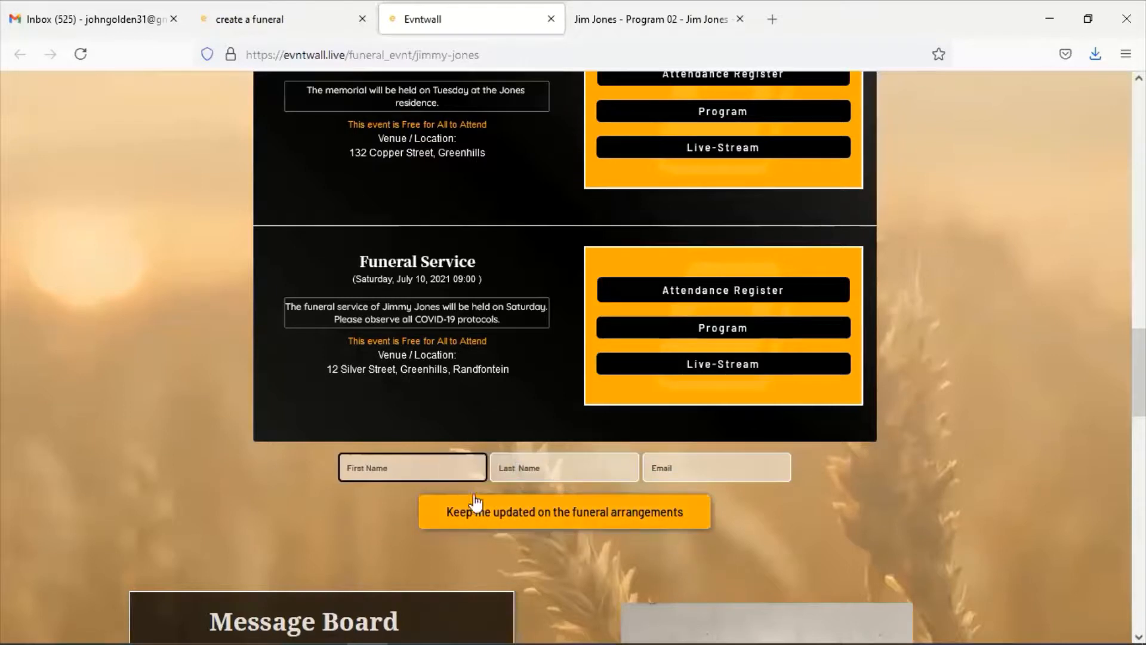
{"action": "left_click", "coordinate": [504, 513]}
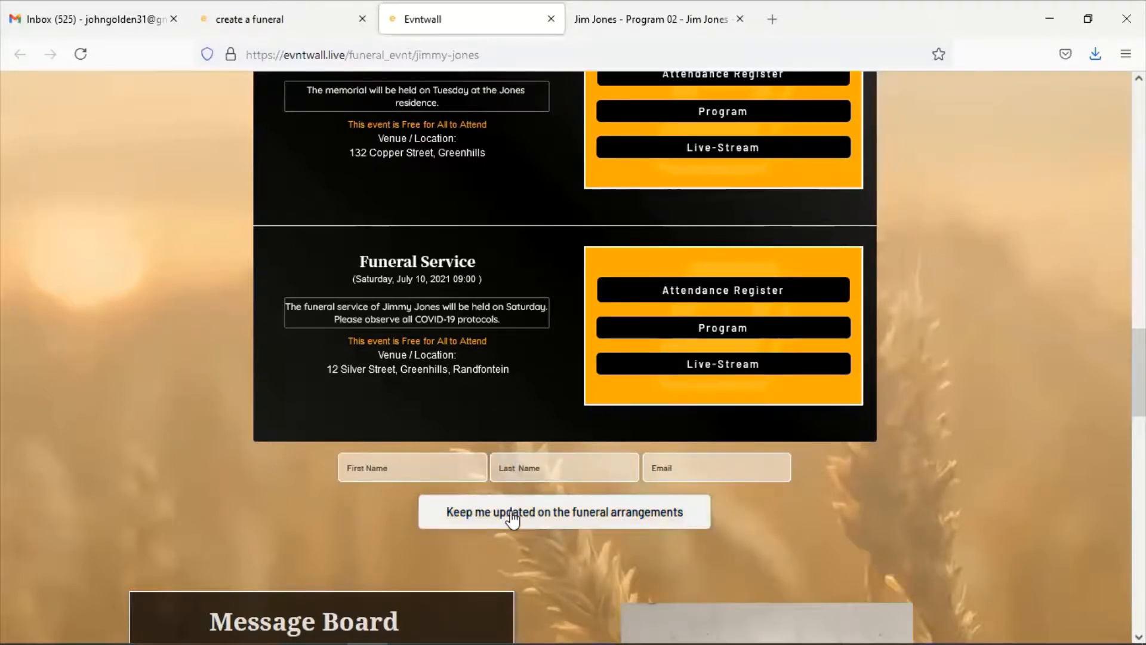
{"action": "scroll", "coordinate": [507, 517], "scroll_direction": "up", "scroll_amount": 2}
{"action": "scroll", "coordinate": [525, 412], "scroll_direction": "up", "scroll_amount": 1}
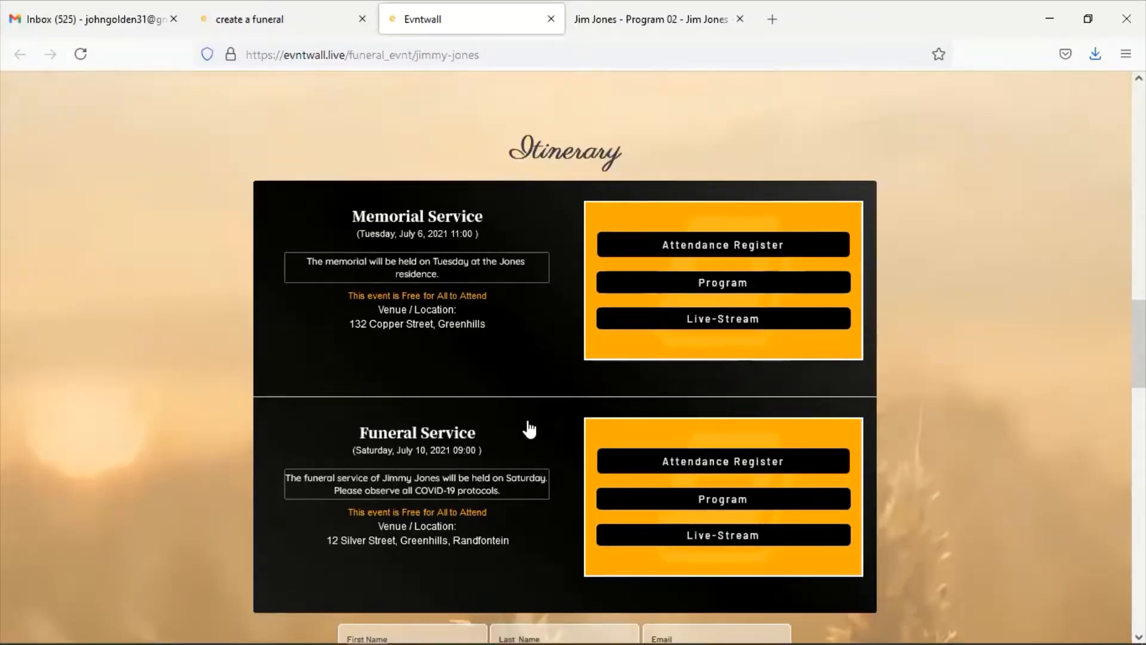
{"action": "left_click", "coordinate": [666, 313]}
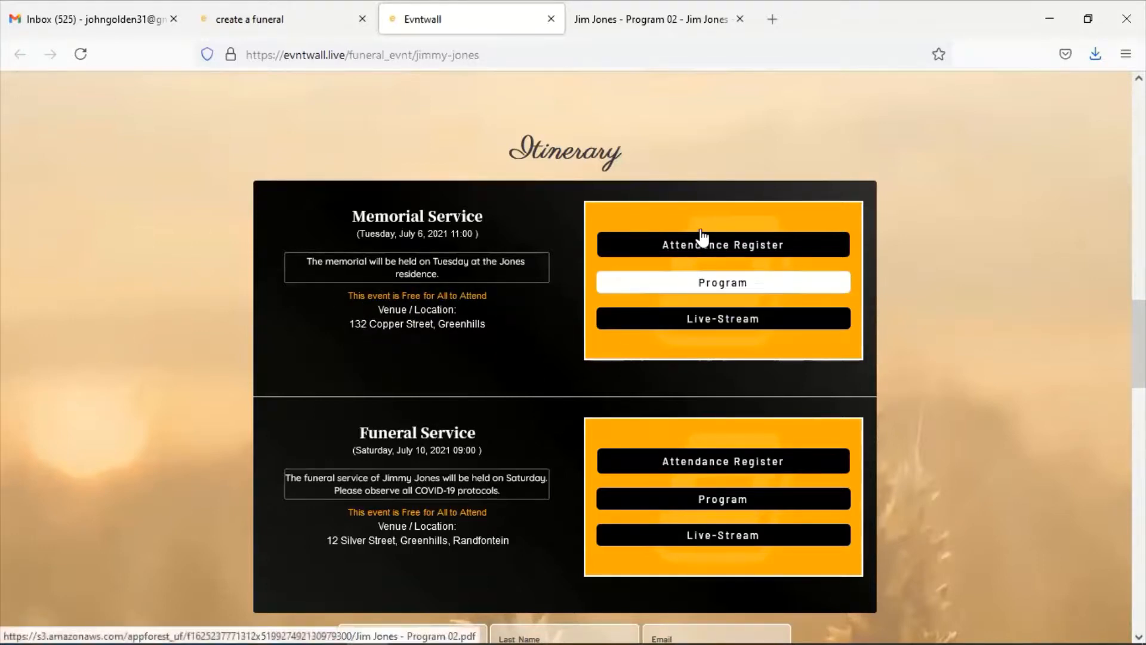
{"action": "left_click", "coordinate": [733, 245]}
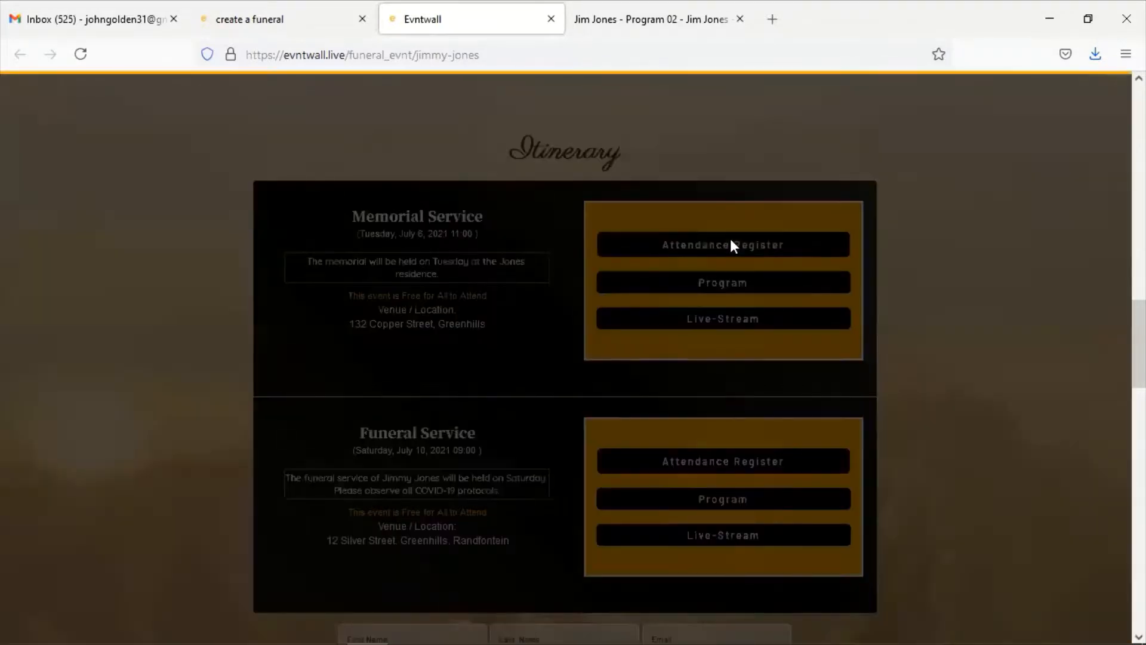
Enter the guest's first name, last name, phone number and e-mail in the Attendance Register
{"action": "left_click", "coordinate": [593, 185]}
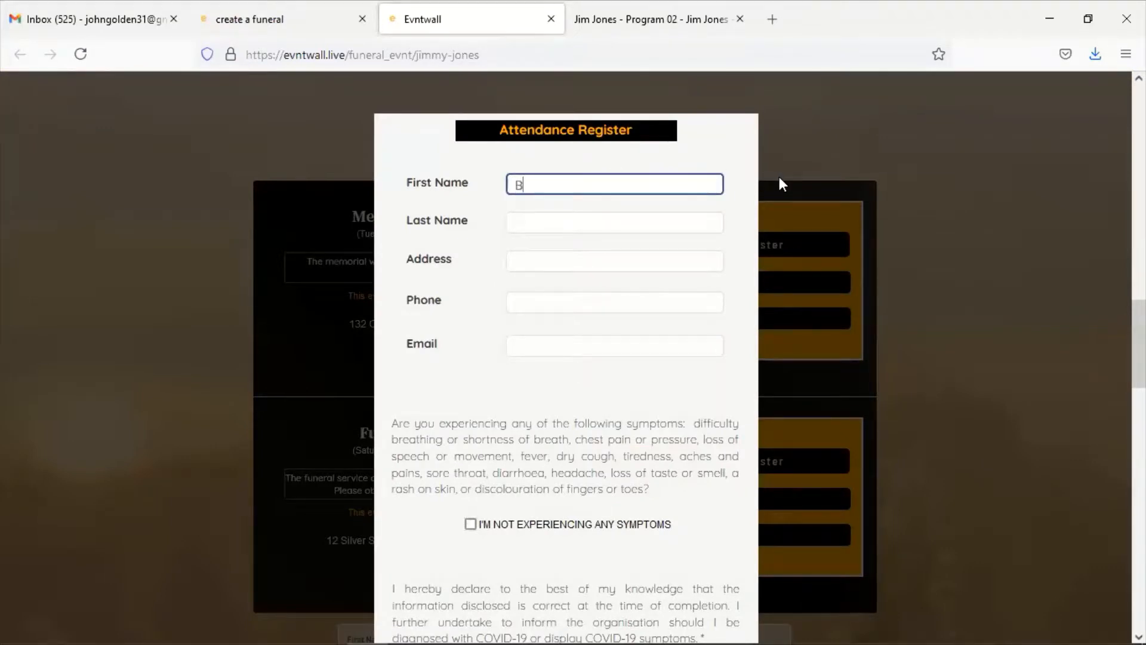
{"action": "key", "text": "Tab"}
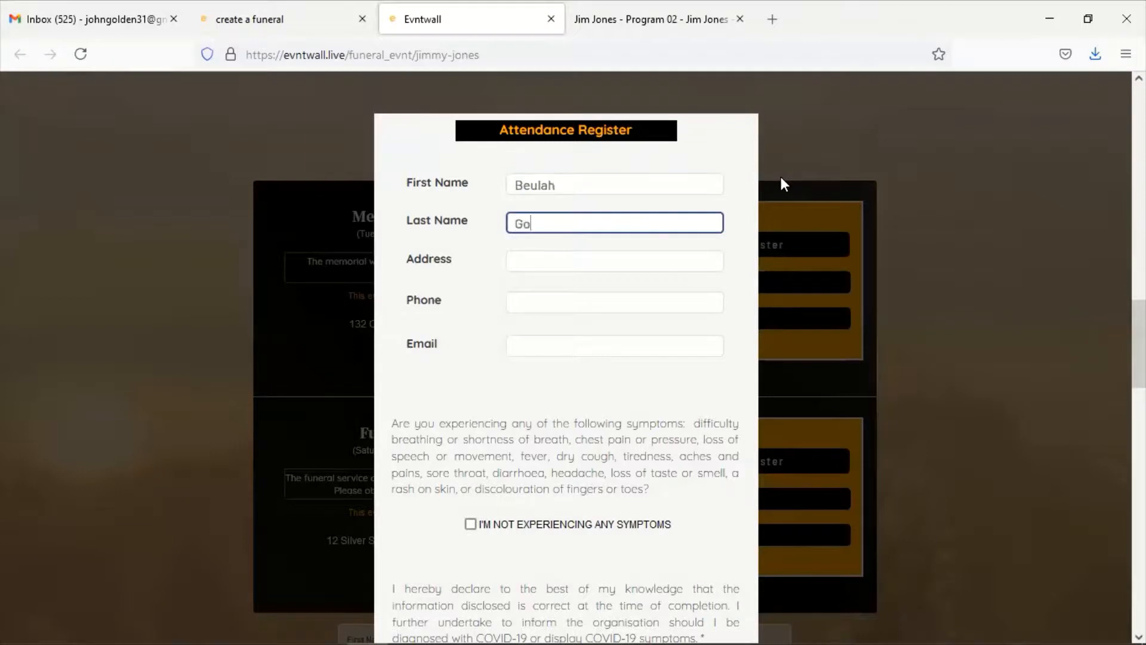
{"action": "key", "text": "Tab"}
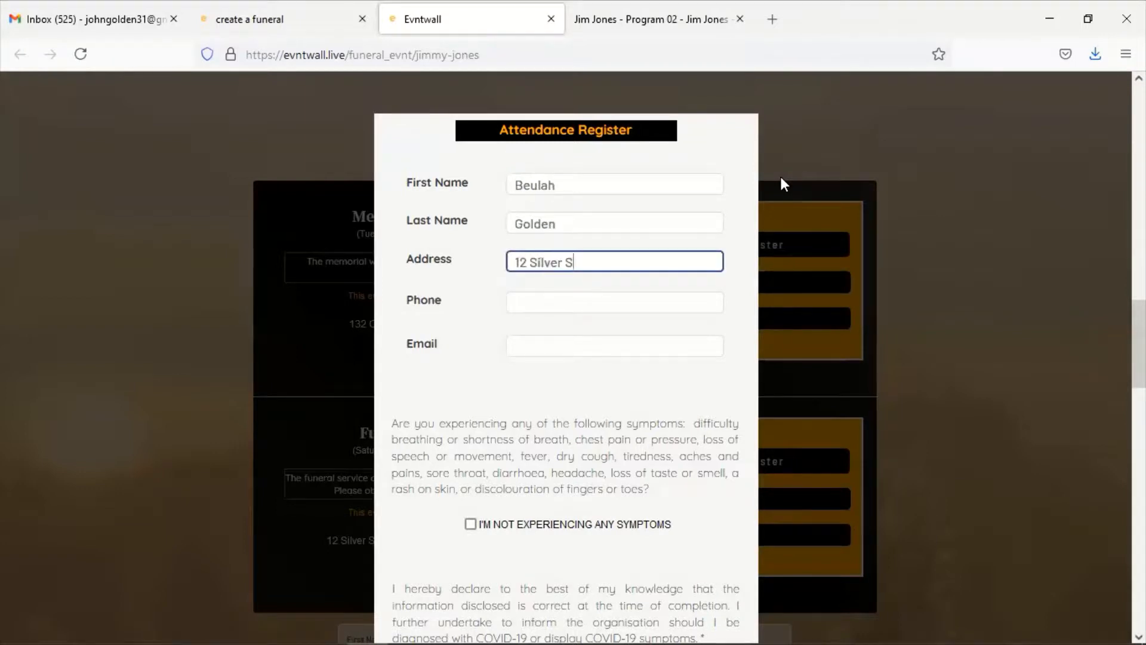
{"action": "key", "text": "Tab"}
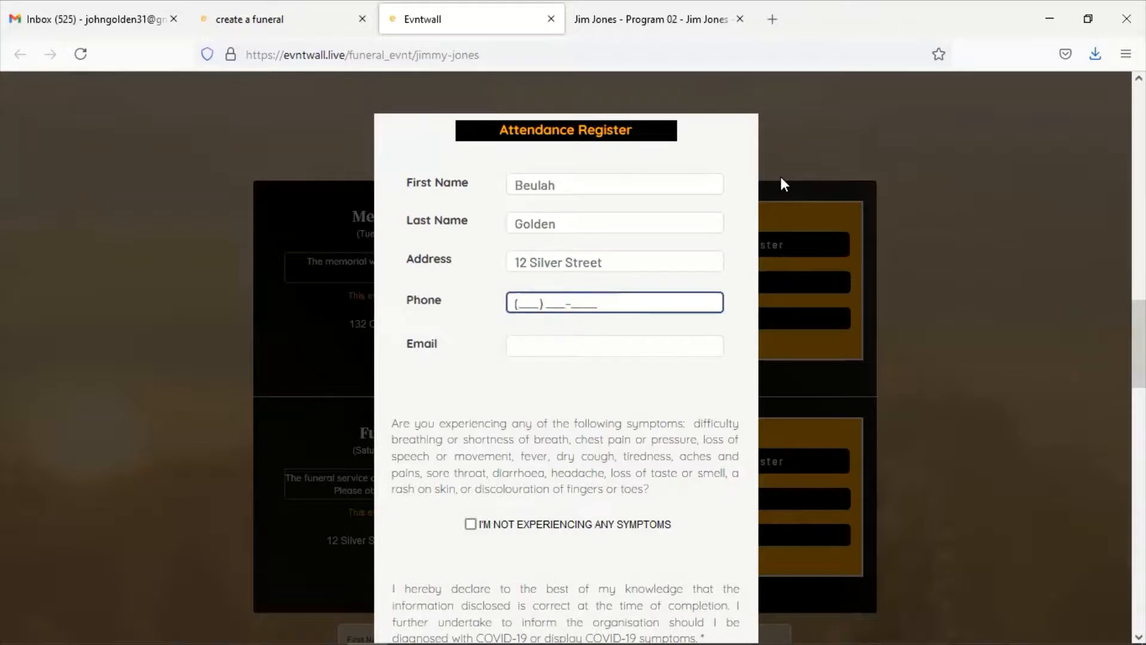
{"action": "type", "text": "12345678"}
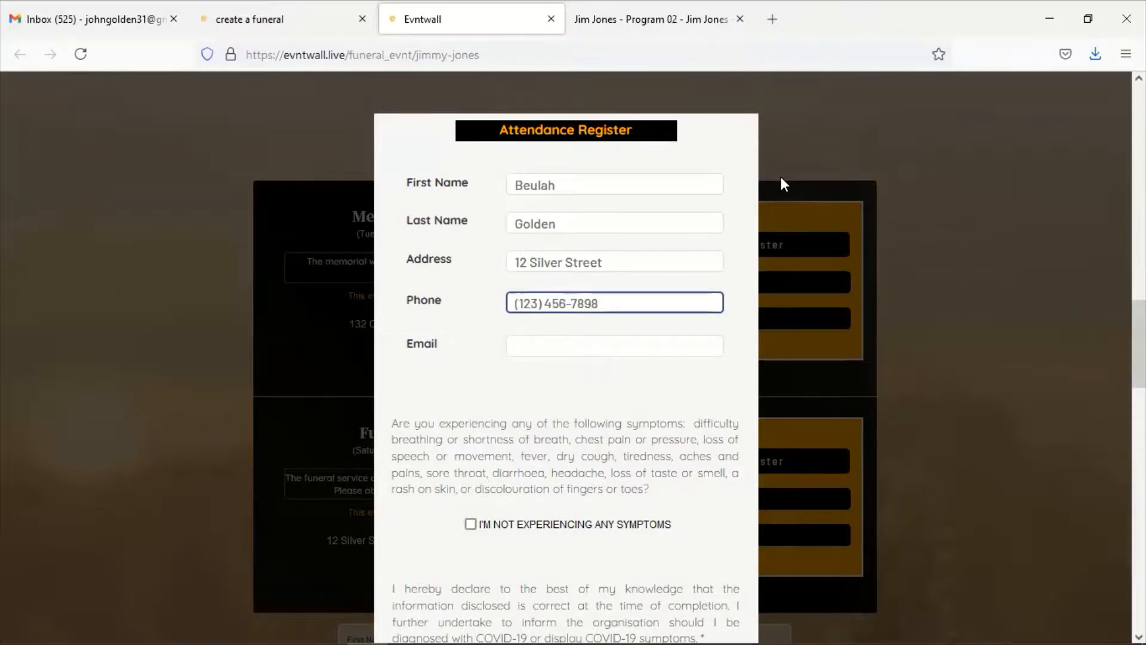
{"action": "key", "text": "Tab"}
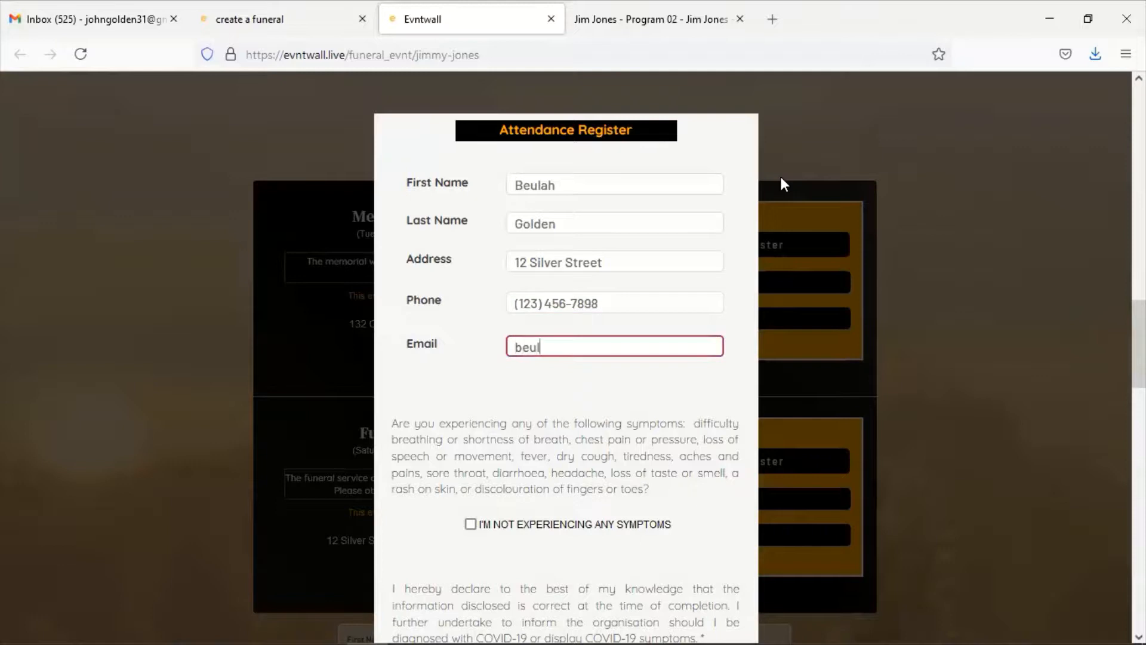
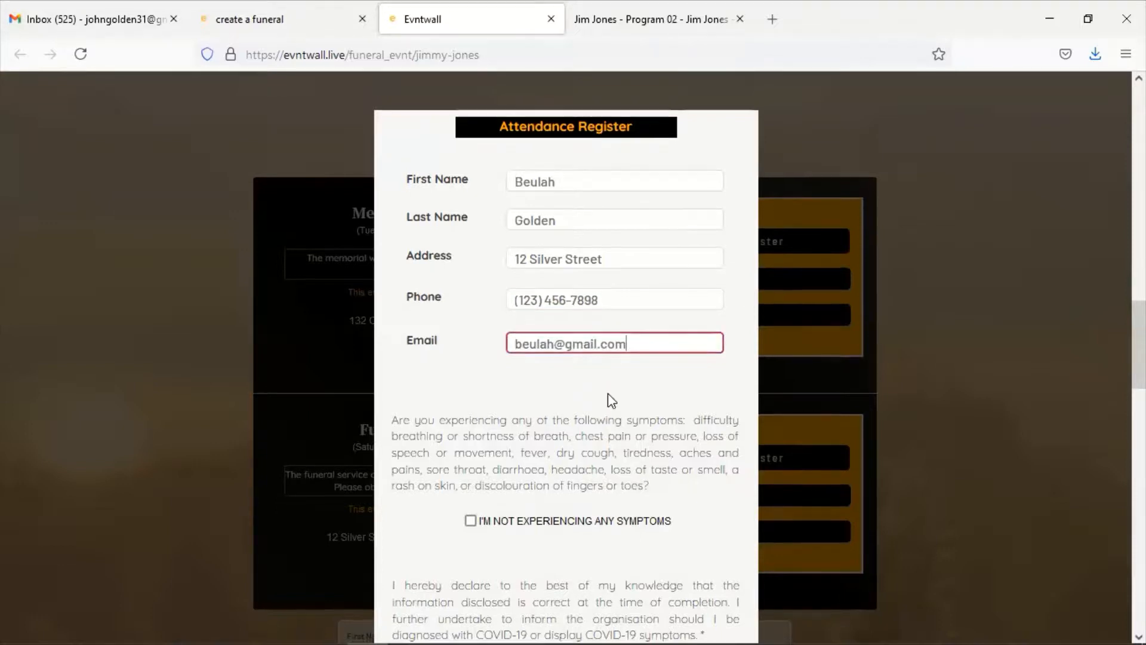
Tick I'M NOT EXPERIENCING ANY SYMPTOMS and I CONFIRM, then submit with REGISTER
{"action": "scroll", "coordinate": [607, 393], "scroll_direction": "down", "scroll_amount": 3}
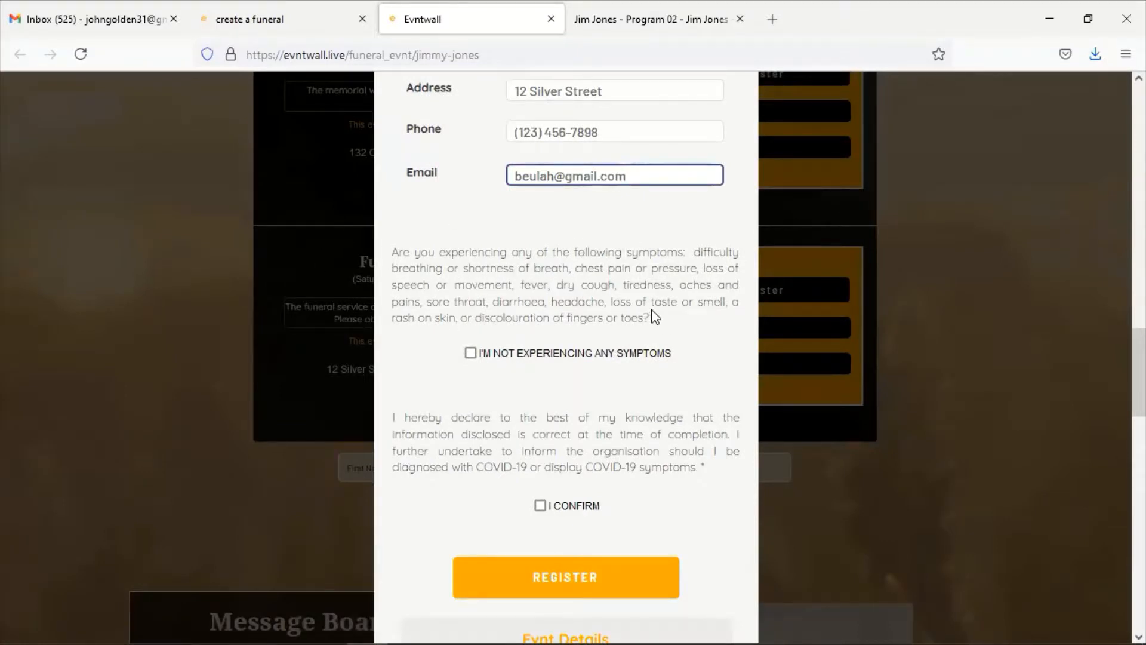
{"action": "left_click", "coordinate": [471, 353]}
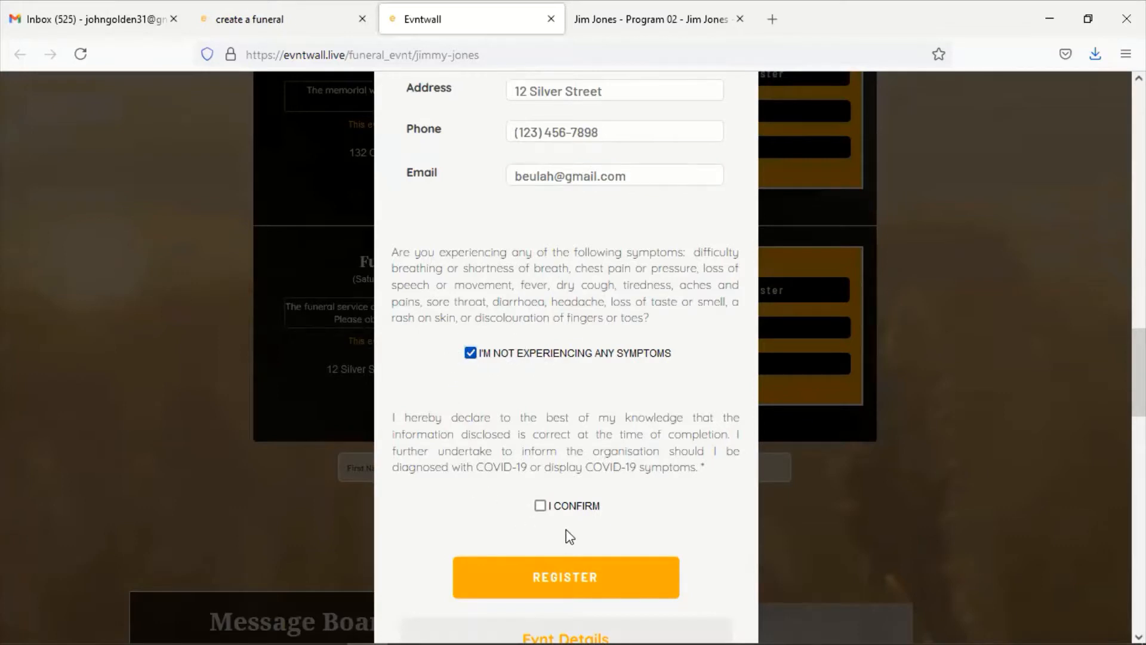
{"action": "left_click", "coordinate": [540, 506]}
{"action": "scroll", "coordinate": [492, 451], "scroll_direction": "down", "scroll_amount": 3}
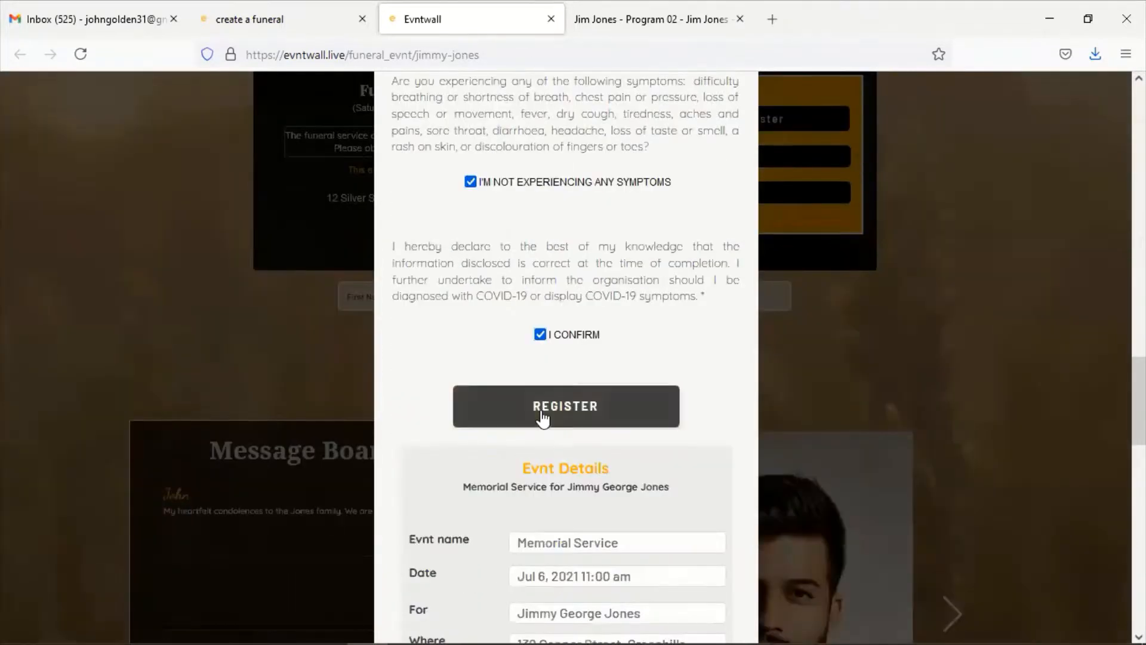
{"action": "left_click", "coordinate": [544, 413]}
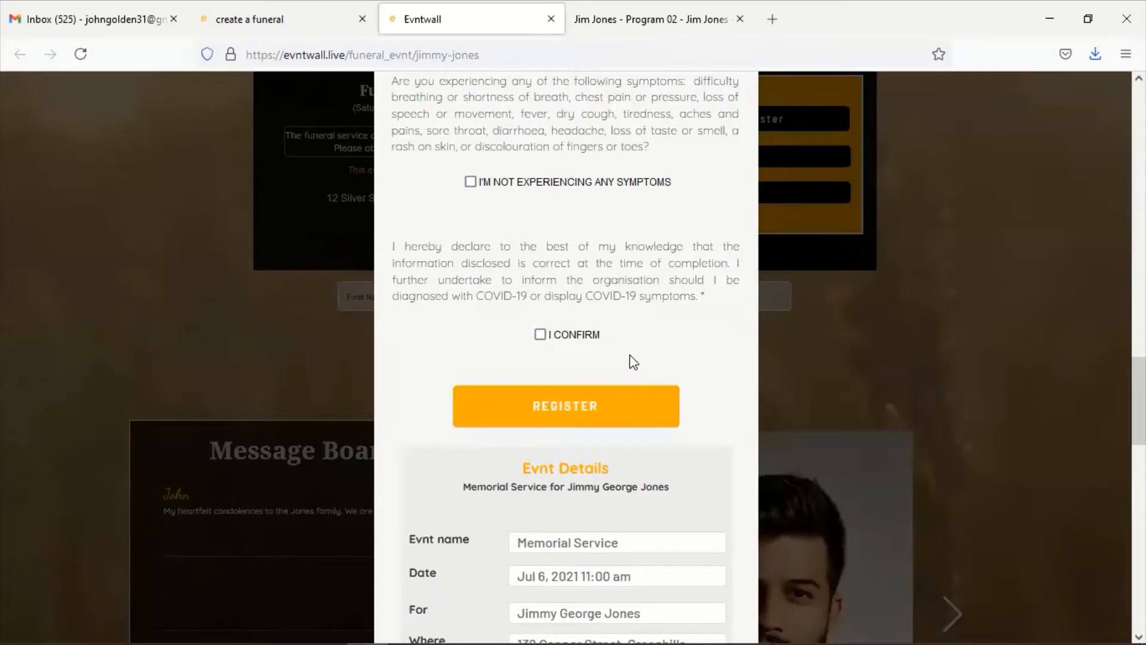
{"action": "scroll", "coordinate": [633, 361], "scroll_direction": "up", "scroll_amount": 10}
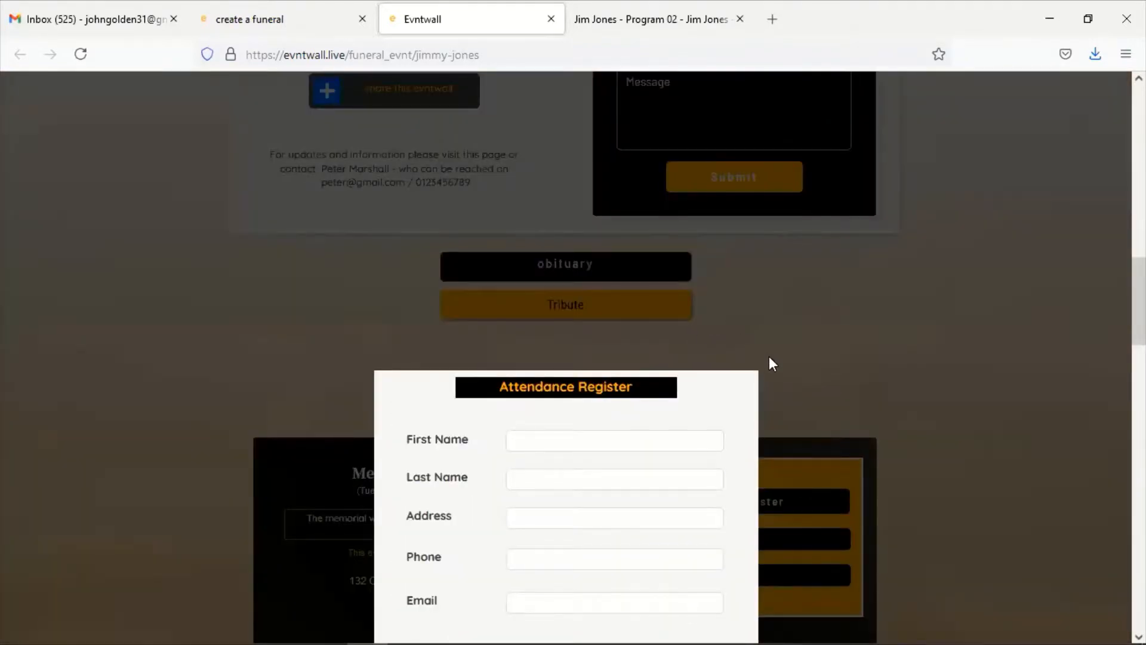
Reopen the Memorial Service register and enter the second guest's first name, phone number and e-mail
{"action": "left_click", "coordinate": [770, 360]}
{"action": "scroll", "coordinate": [687, 400], "scroll_direction": "down", "scroll_amount": 5}
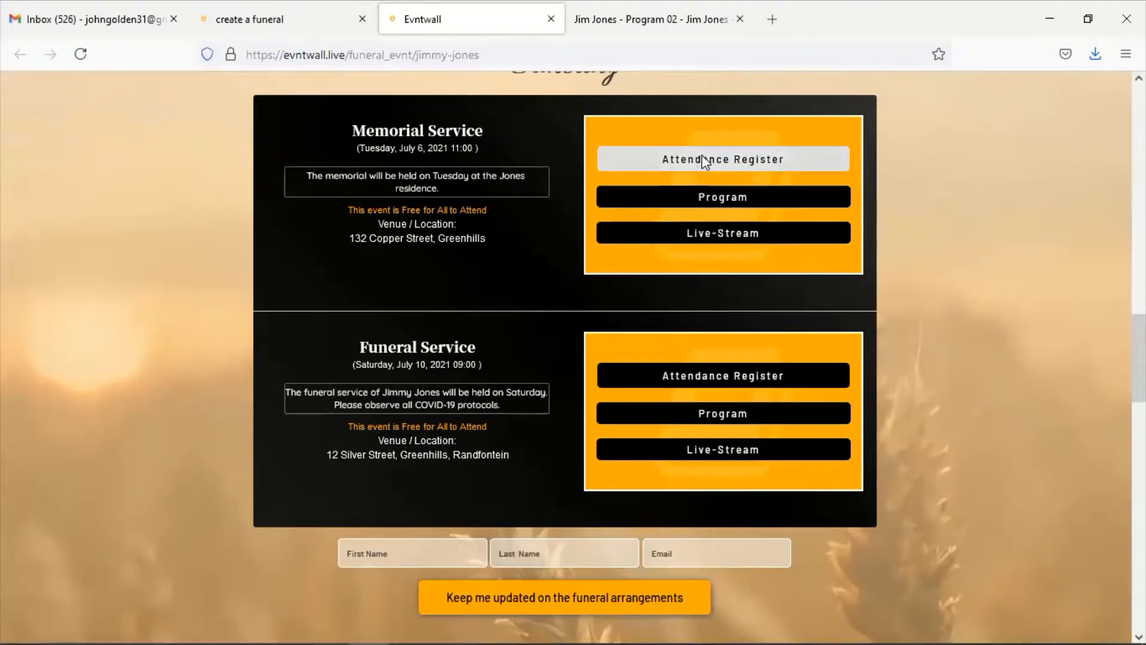
{"action": "left_click", "coordinate": [686, 160]}
{"action": "left_click", "coordinate": [533, 182]}
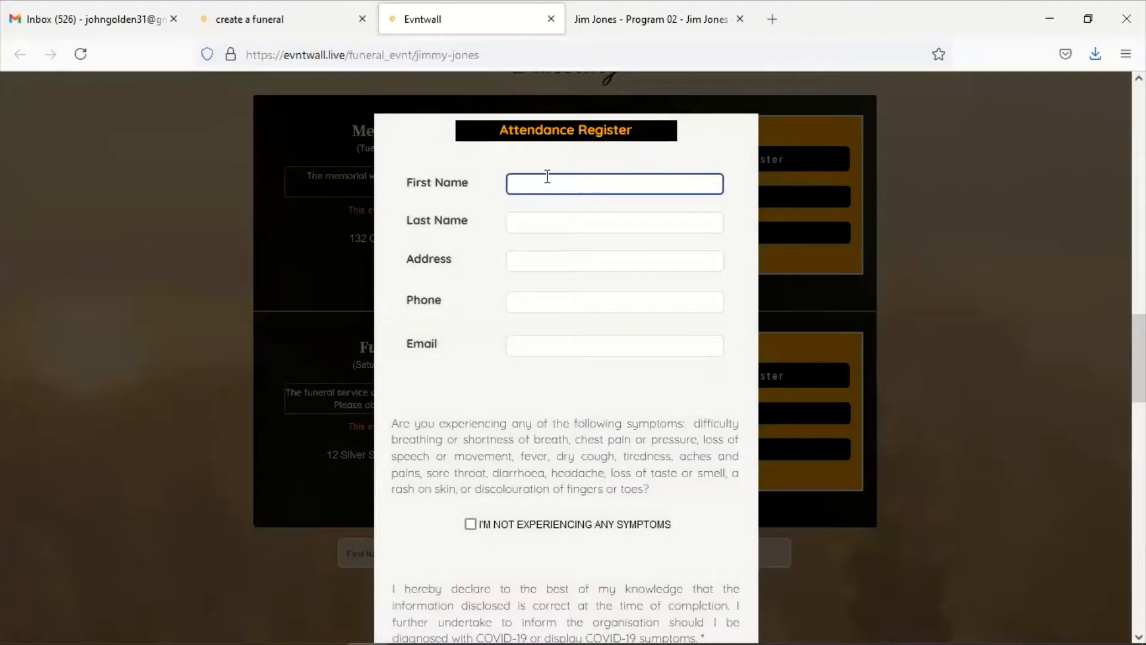
{"action": "type", "text": "Gabrield"}
{"action": "key", "text": "BackSpace"}
{"action": "key", "text": "Tab"}
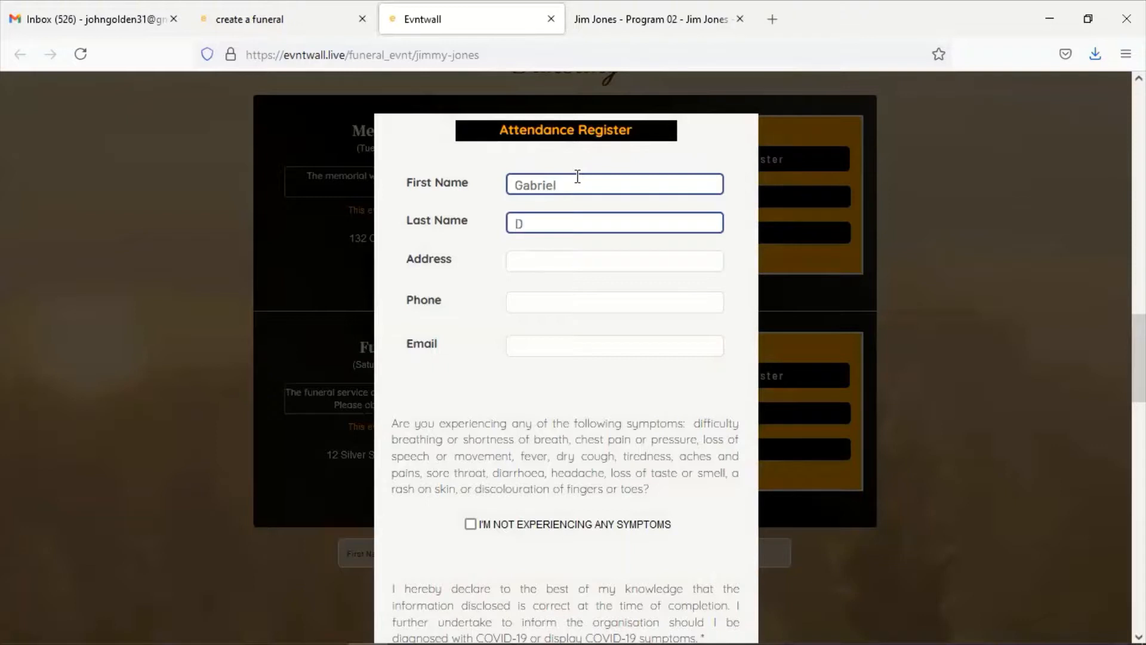
{"action": "key", "text": "Tab"}
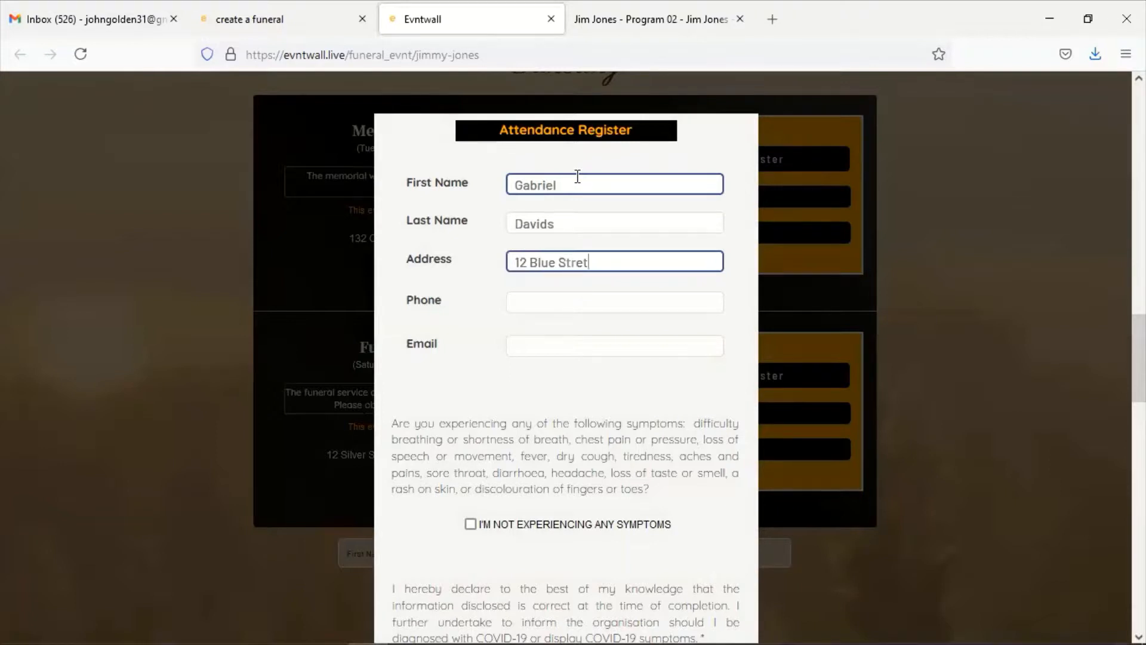
{"action": "key", "text": "Tab"}
{"action": "type", "text": "1234567876"}
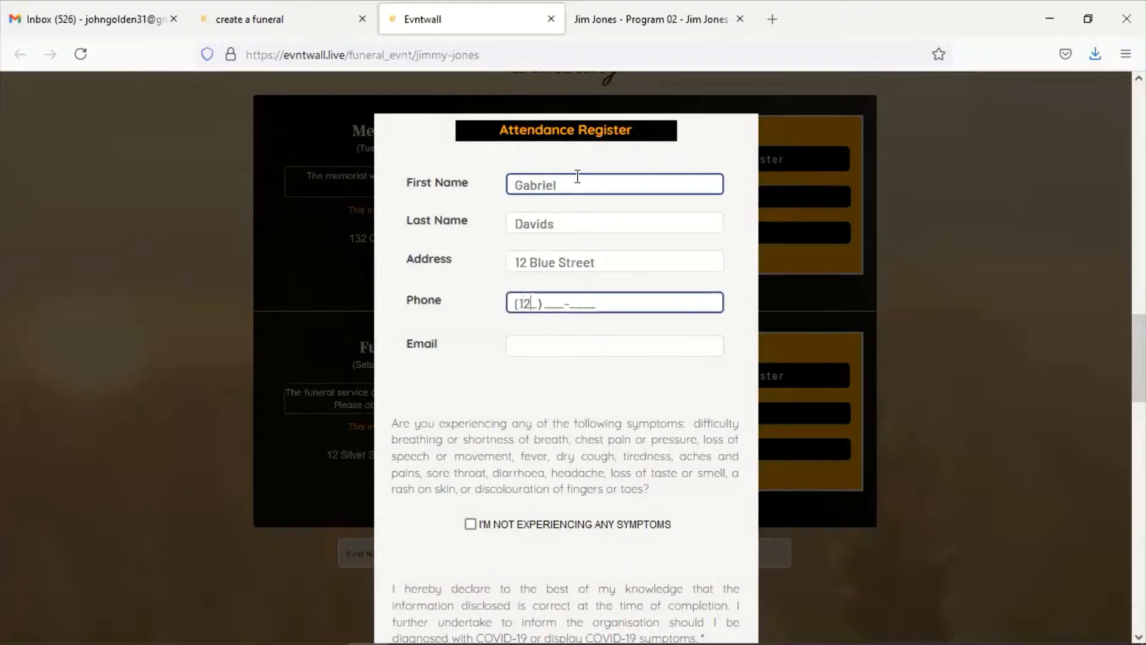
{"action": "key", "text": "Tab"}
{"action": "type", "text": "g"}
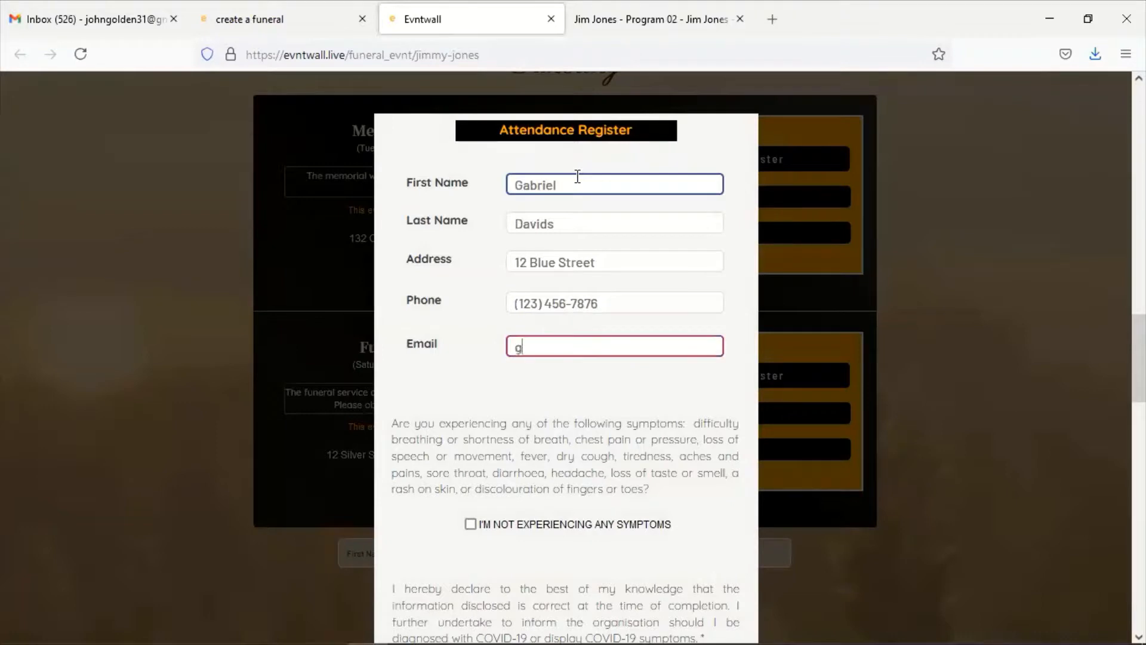
{"action": "type", "text": "abs@ghjkl;.com"}
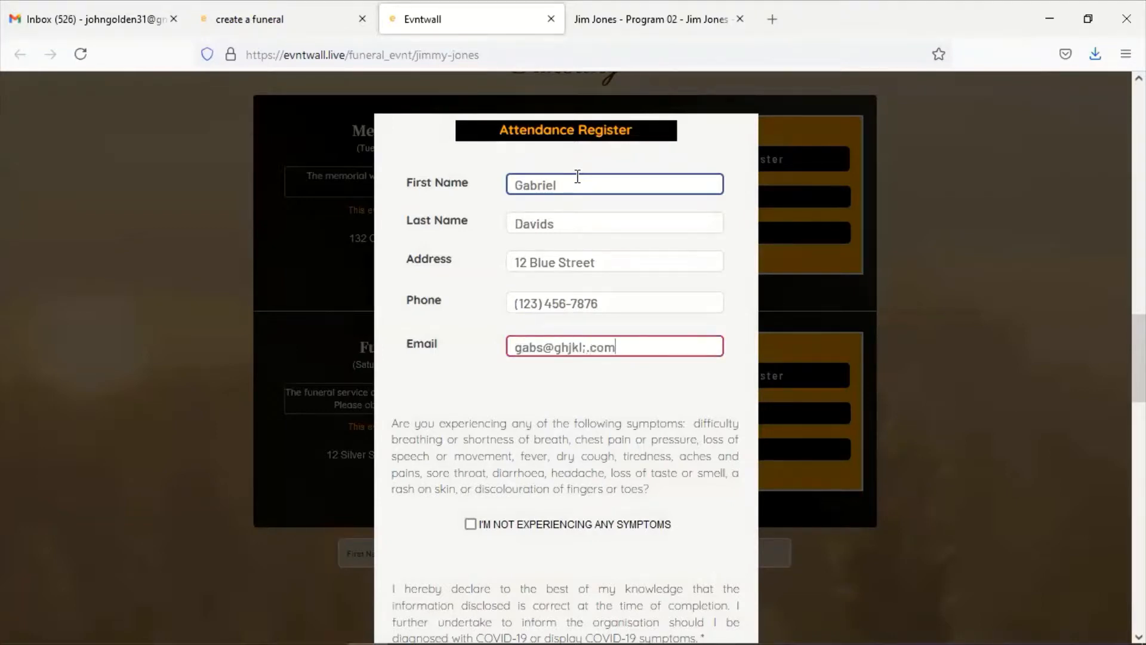
Declare no symptoms, confirm, register the second guest, and close the form
{"action": "scroll", "coordinate": [555, 199], "scroll_direction": "down", "scroll_amount": 4}
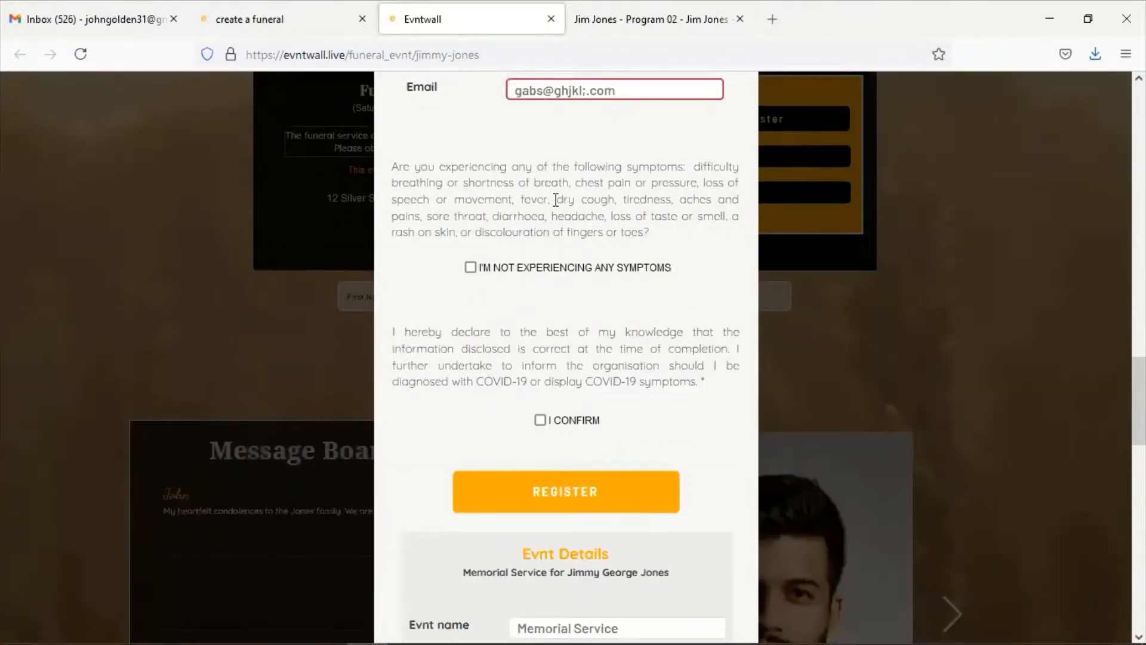
{"action": "left_click", "coordinate": [512, 268]}
{"action": "left_click", "coordinate": [561, 425]}
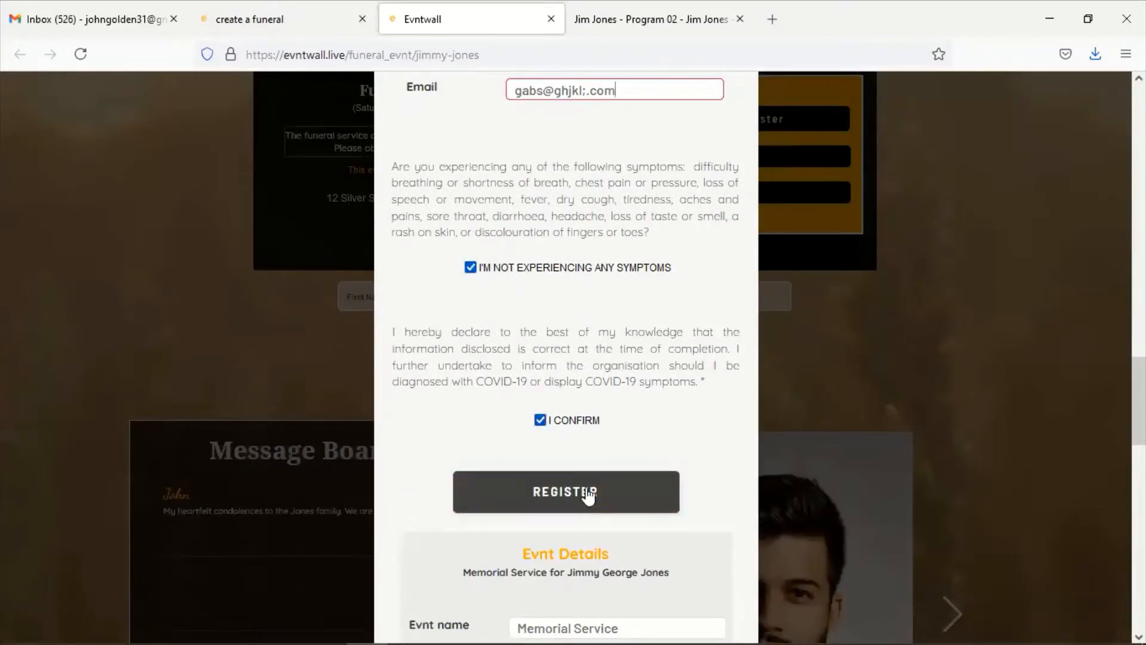
{"action": "scroll", "coordinate": [636, 228], "scroll_direction": "up", "scroll_amount": 2}
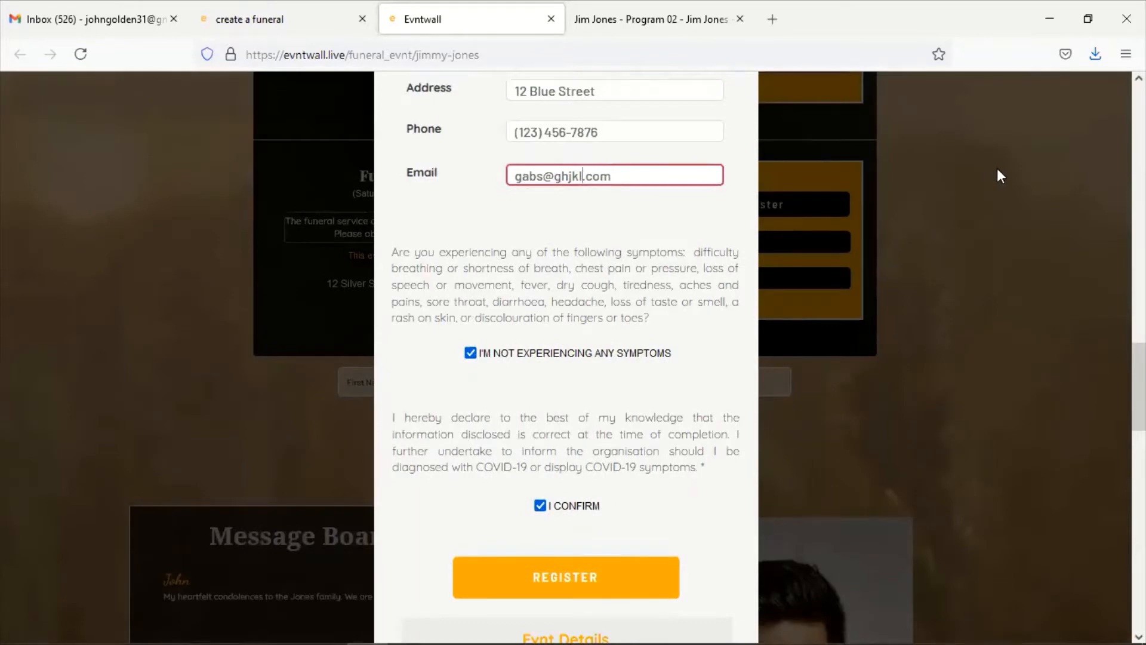
{"action": "scroll", "coordinate": [904, 292], "scroll_direction": "down", "scroll_amount": 4}
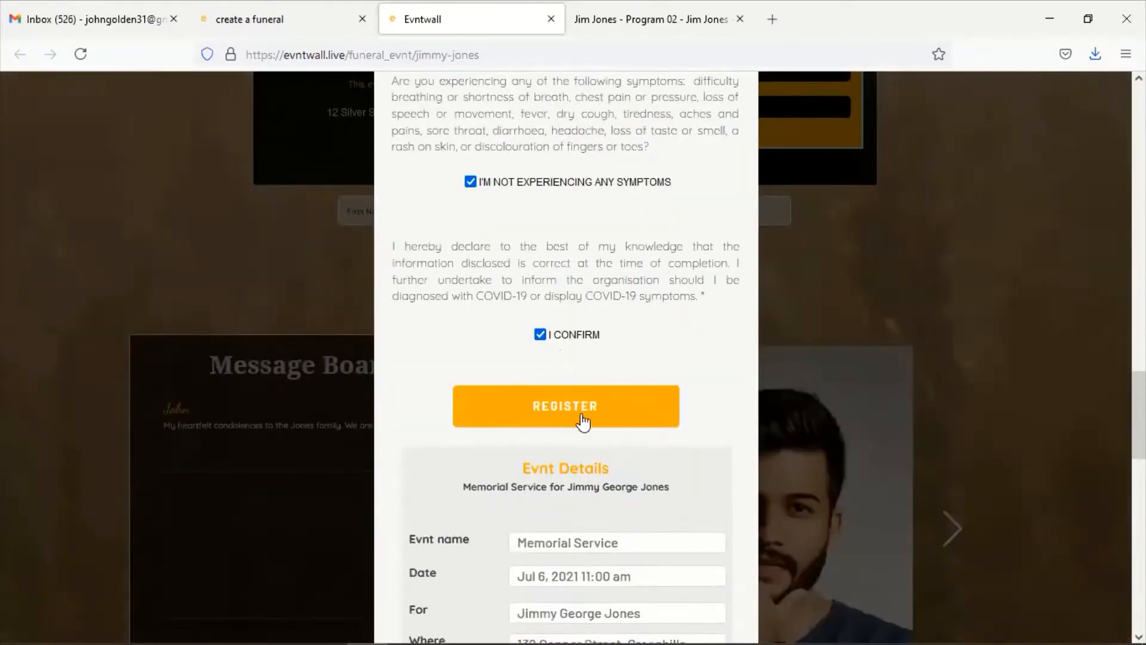
{"action": "left_click", "coordinate": [582, 418]}
{"action": "scroll", "coordinate": [598, 344], "scroll_direction": "down", "scroll_amount": 4}
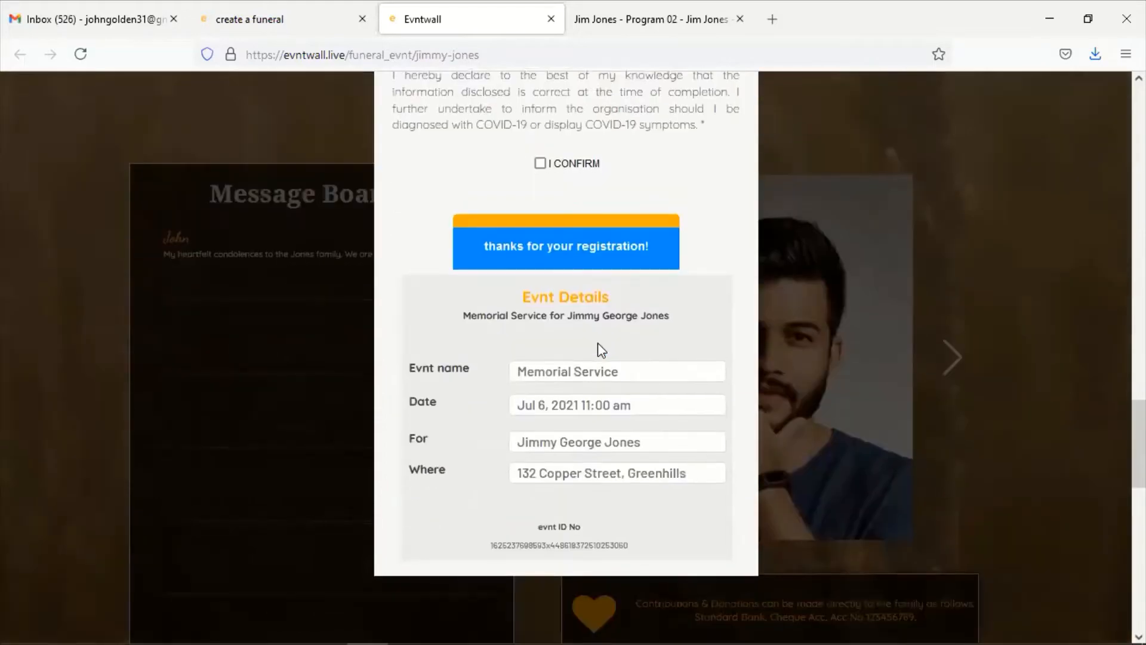
{"action": "scroll", "coordinate": [597, 343], "scroll_direction": "up", "scroll_amount": 2}
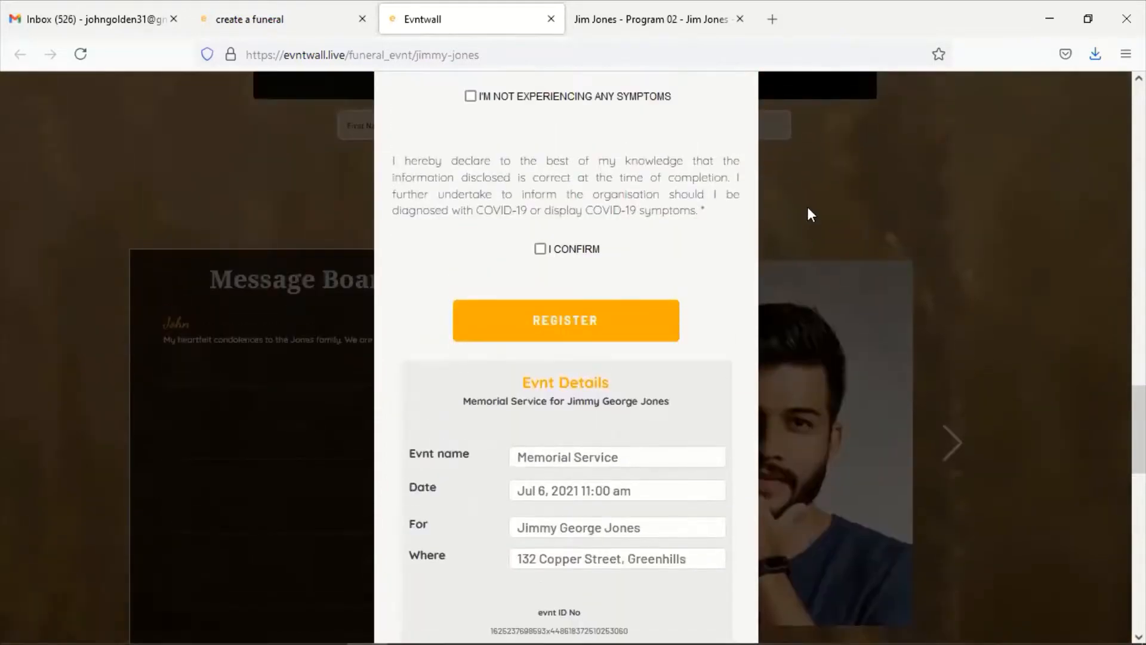
{"action": "left_click", "coordinate": [808, 207]}
{"action": "scroll", "coordinate": [620, 212], "scroll_direction": "up", "scroll_amount": 2}
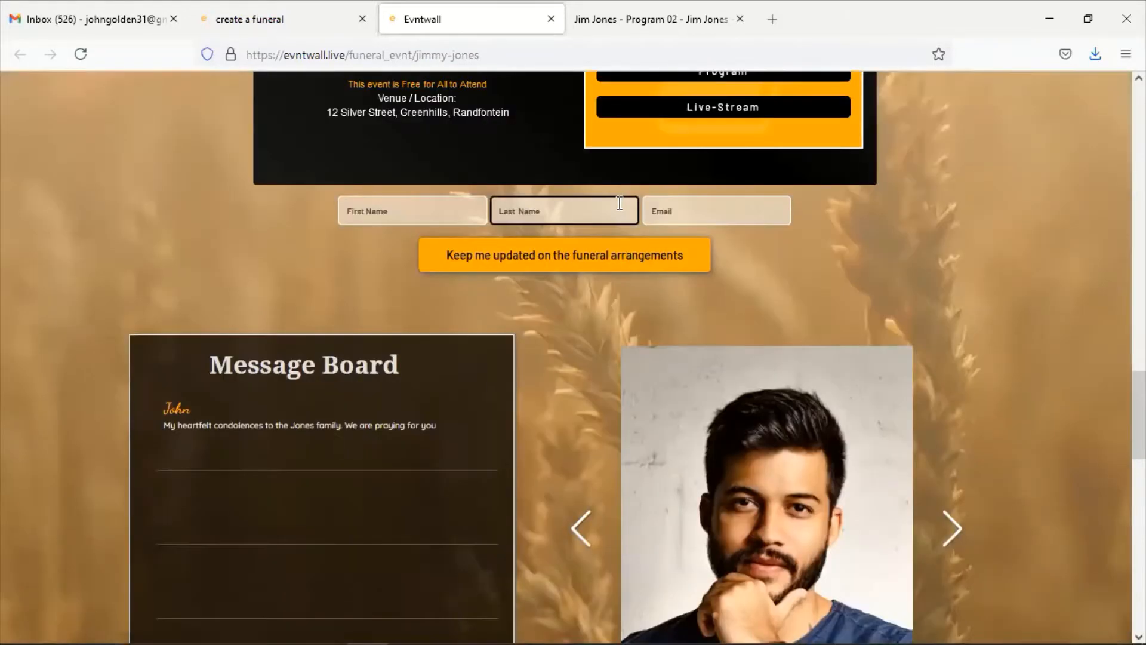
{"action": "scroll", "coordinate": [619, 204], "scroll_direction": "down", "scroll_amount": 6}
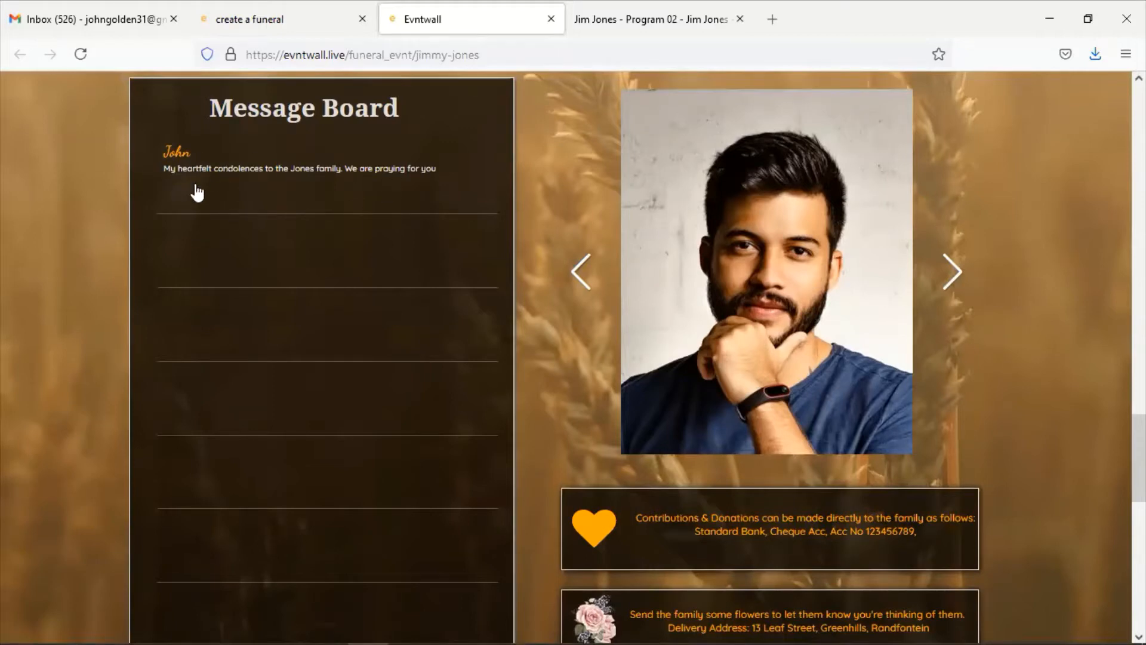
{"action": "scroll", "coordinate": [320, 182], "scroll_direction": "down", "scroll_amount": 3}
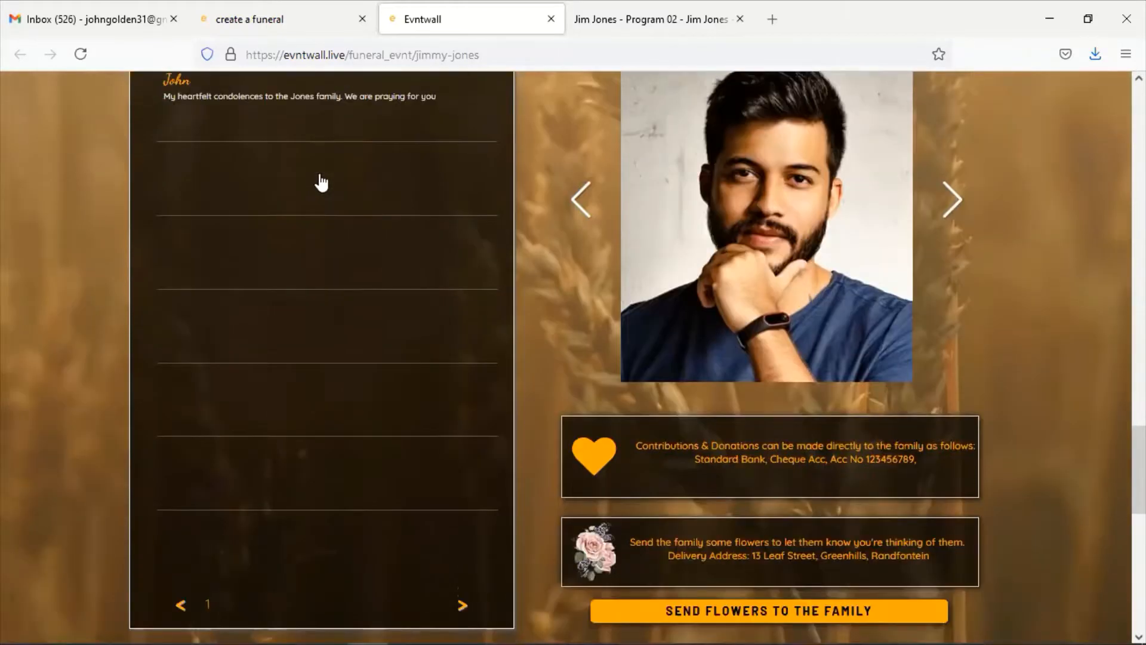
{"action": "scroll", "coordinate": [362, 329], "scroll_direction": "up", "scroll_amount": 3}
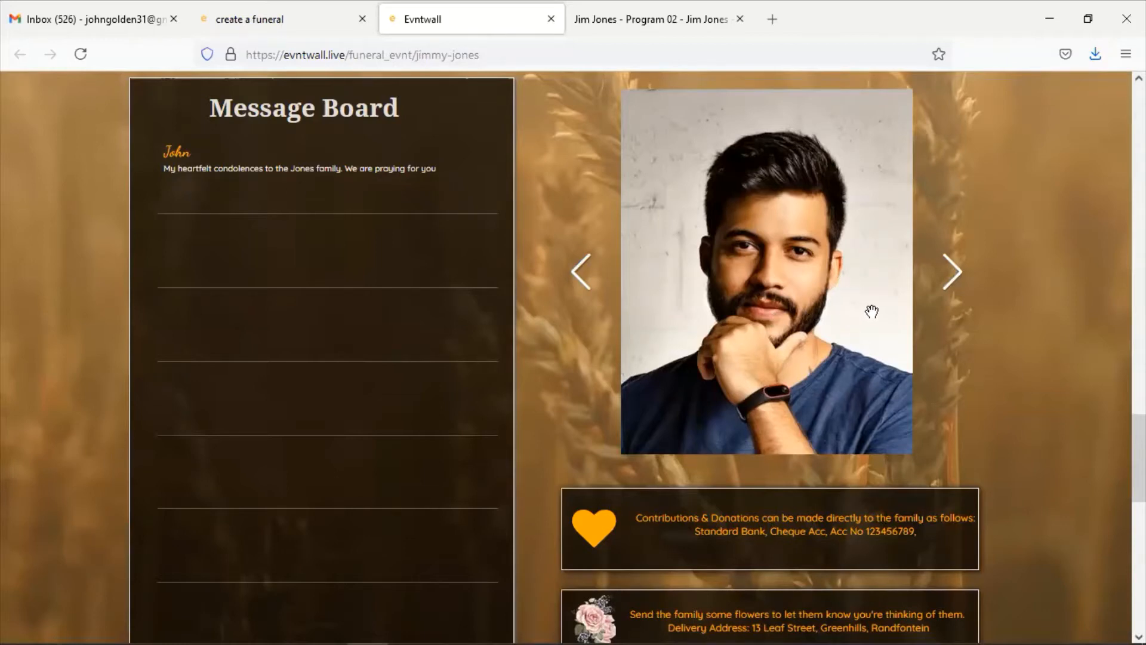
{"action": "left_click_drag", "start_coordinate": [751, 321], "coordinate": [561, 332]}
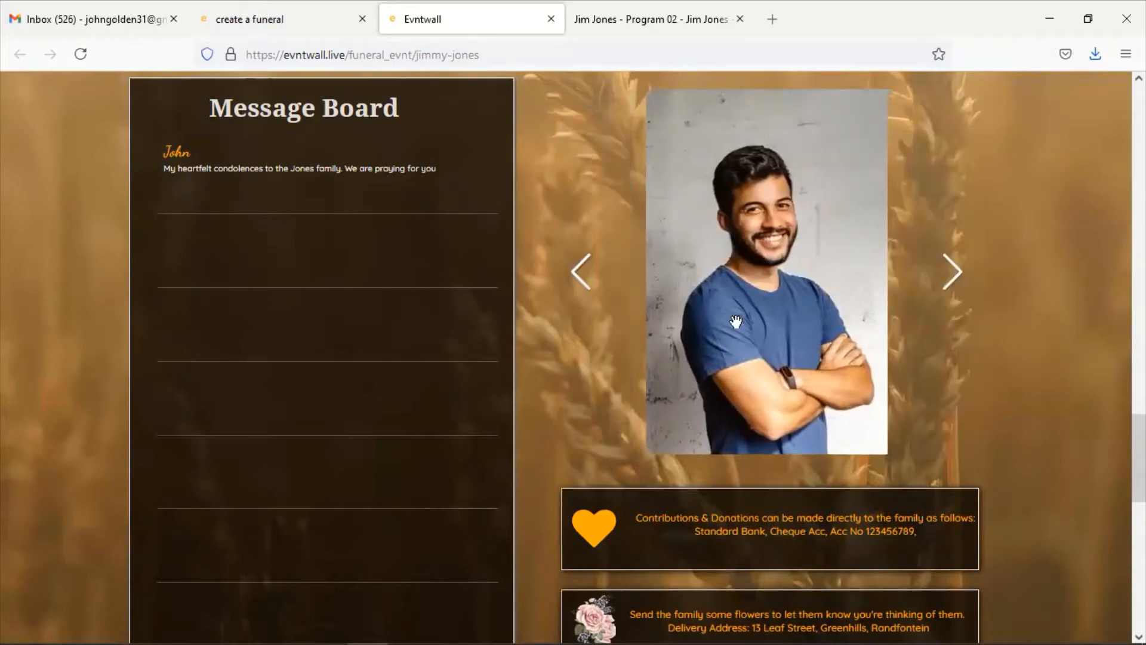
{"action": "left_click_drag", "start_coordinate": [736, 322], "coordinate": [524, 363]}
{"action": "left_click_drag", "start_coordinate": [870, 301], "coordinate": [585, 348]}
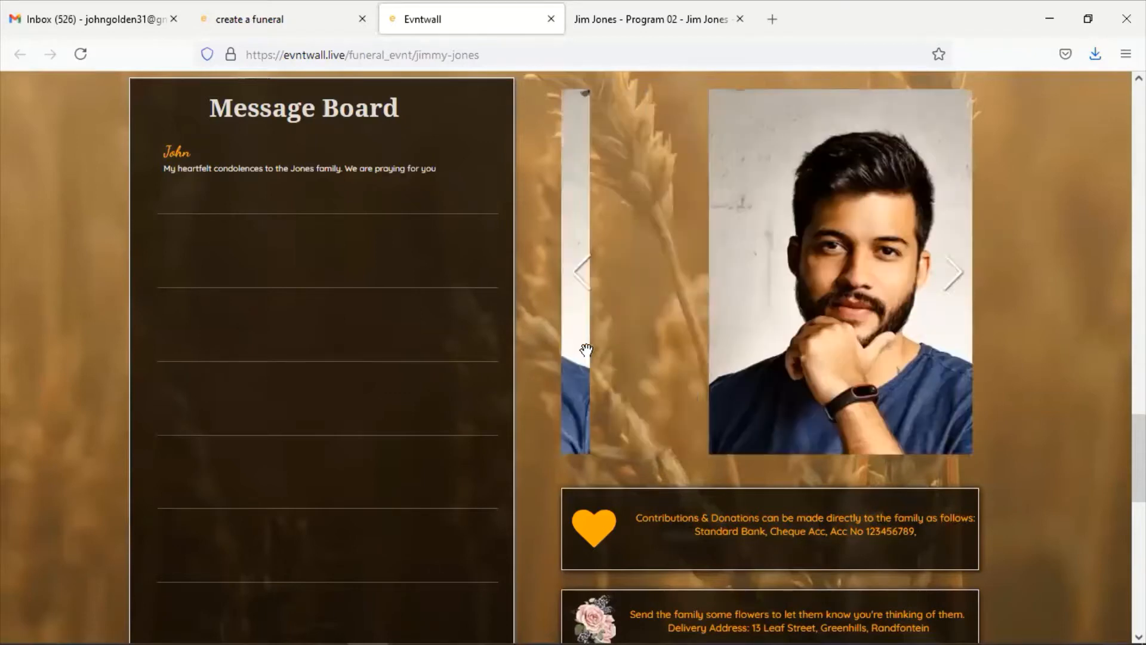
{"action": "scroll", "coordinate": [805, 411], "scroll_direction": "down", "scroll_amount": 1}
{"action": "scroll", "coordinate": [805, 411], "scroll_direction": "down", "scroll_amount": 2}
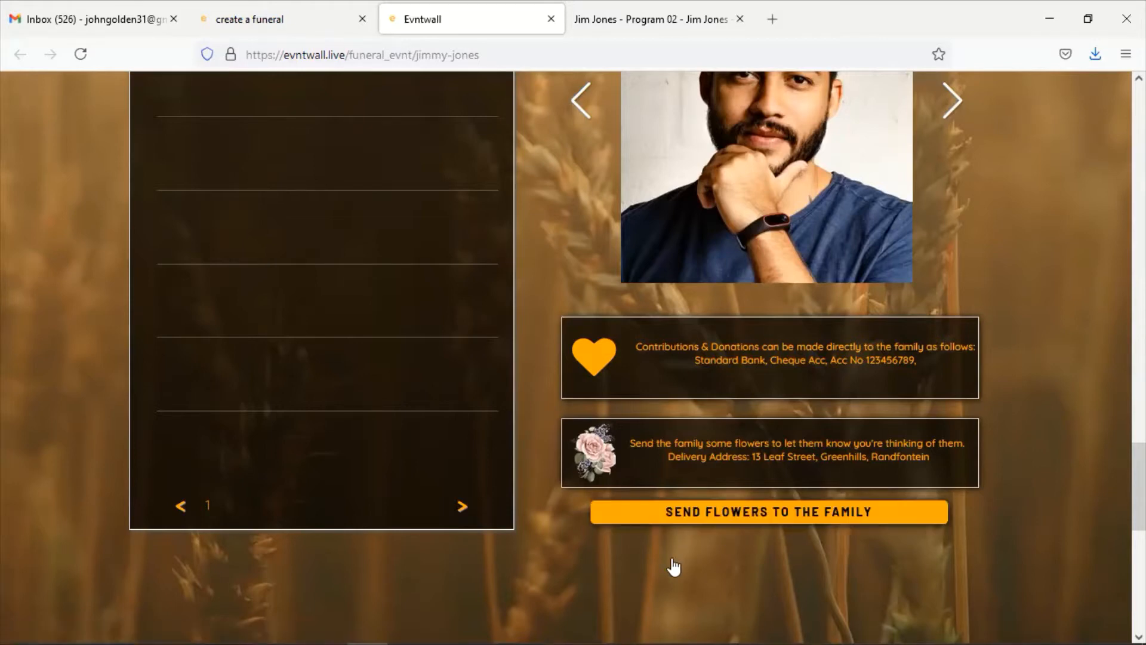
{"action": "scroll", "coordinate": [674, 566], "scroll_direction": "down", "scroll_amount": 2}
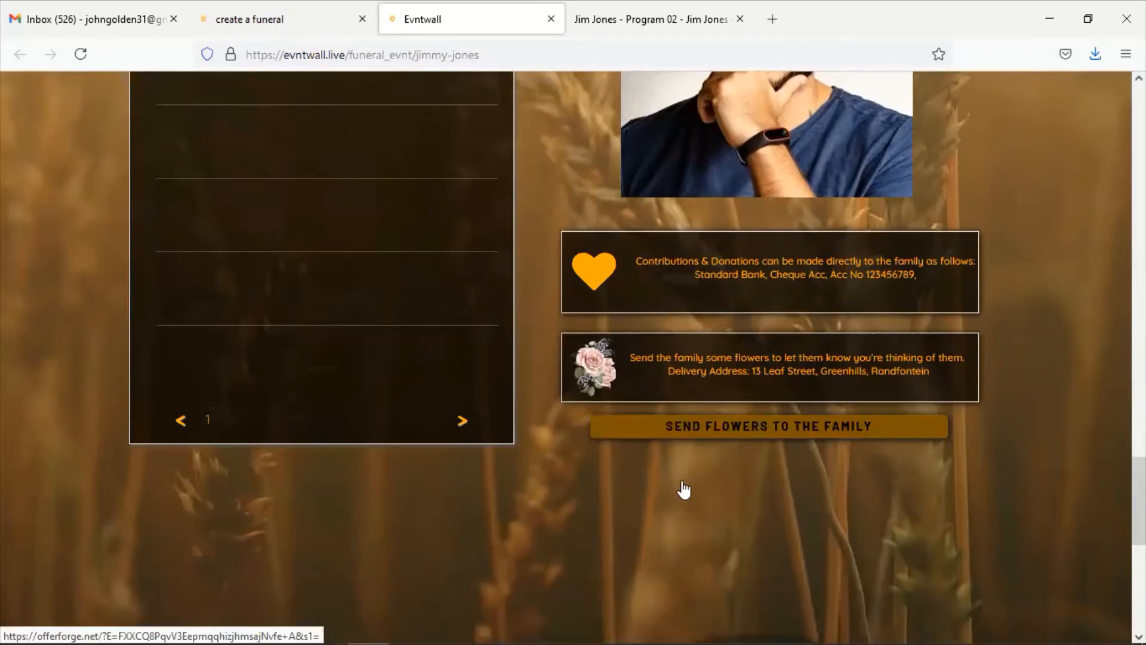
{"action": "scroll", "coordinate": [566, 570], "scroll_direction": "down", "scroll_amount": 6}
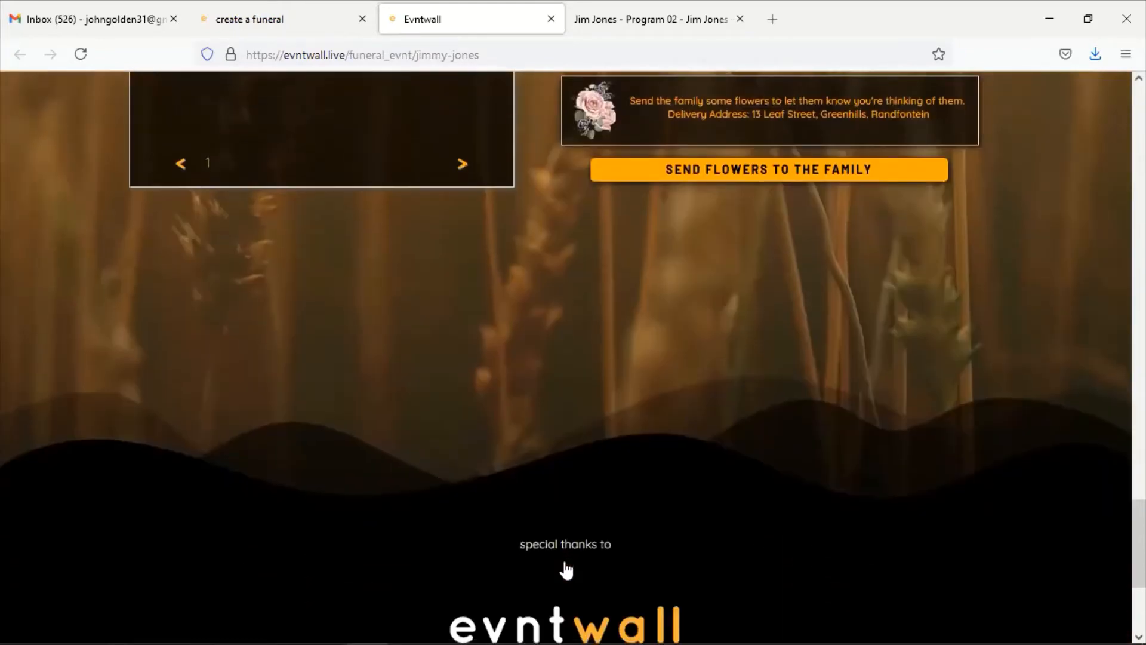
{"action": "scroll", "coordinate": [565, 570], "scroll_direction": "down", "scroll_amount": 3}
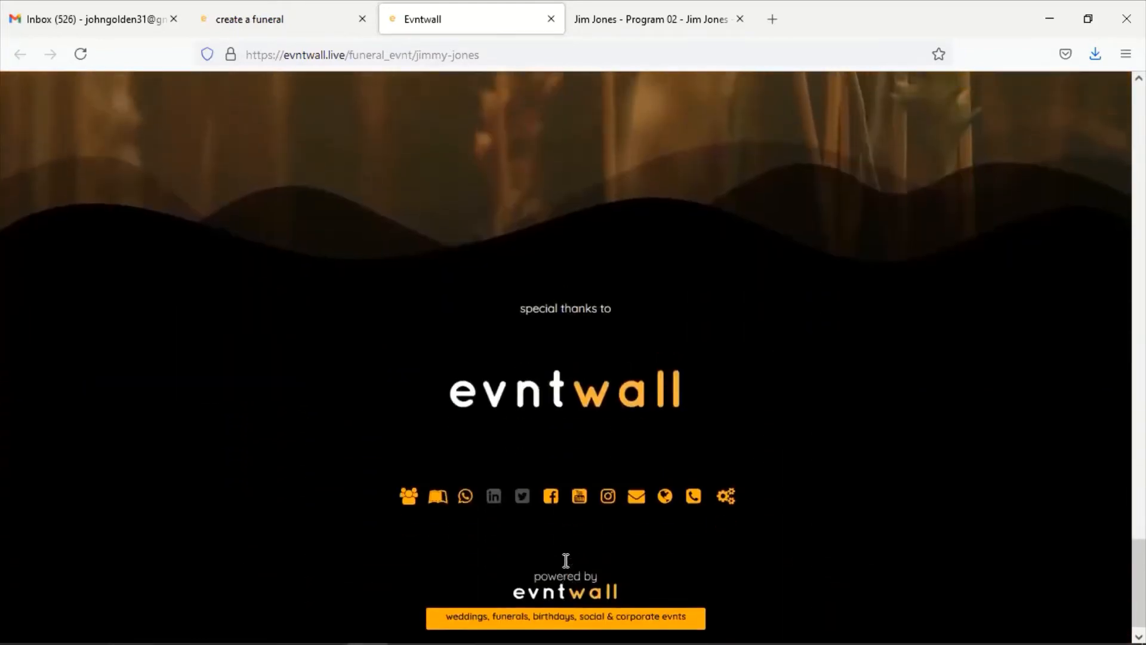
{"action": "scroll", "coordinate": [566, 558], "scroll_direction": "up", "scroll_amount": 7}
{"action": "scroll", "coordinate": [565, 569], "scroll_direction": "up", "scroll_amount": 20}
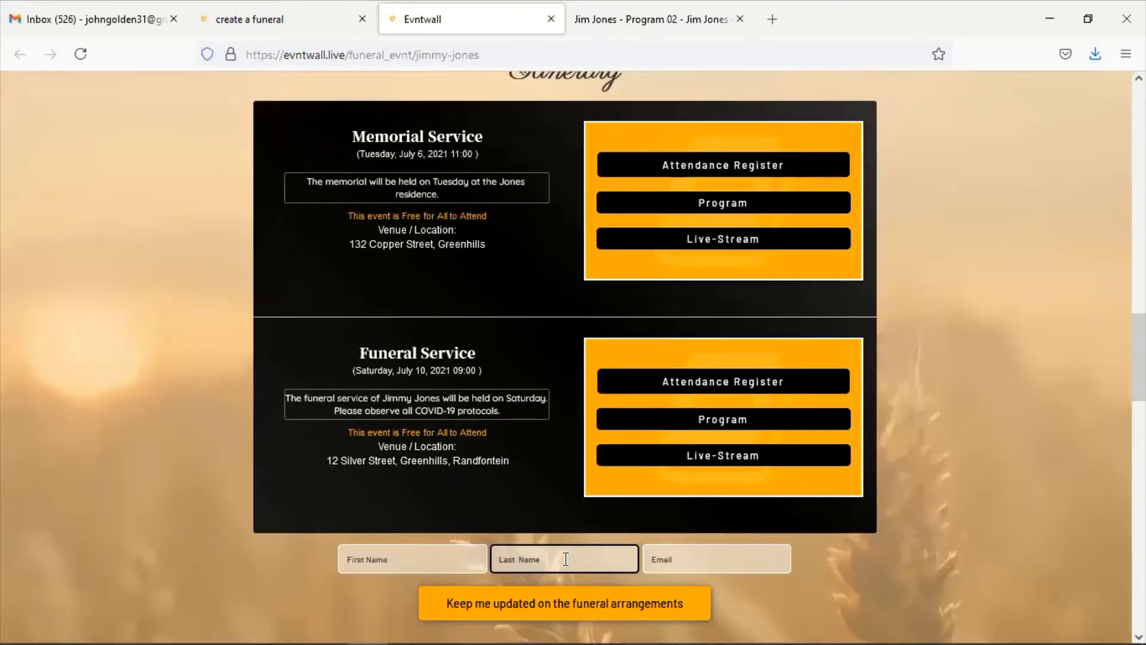
{"action": "scroll", "coordinate": [566, 568], "scroll_direction": "up", "scroll_amount": 15}
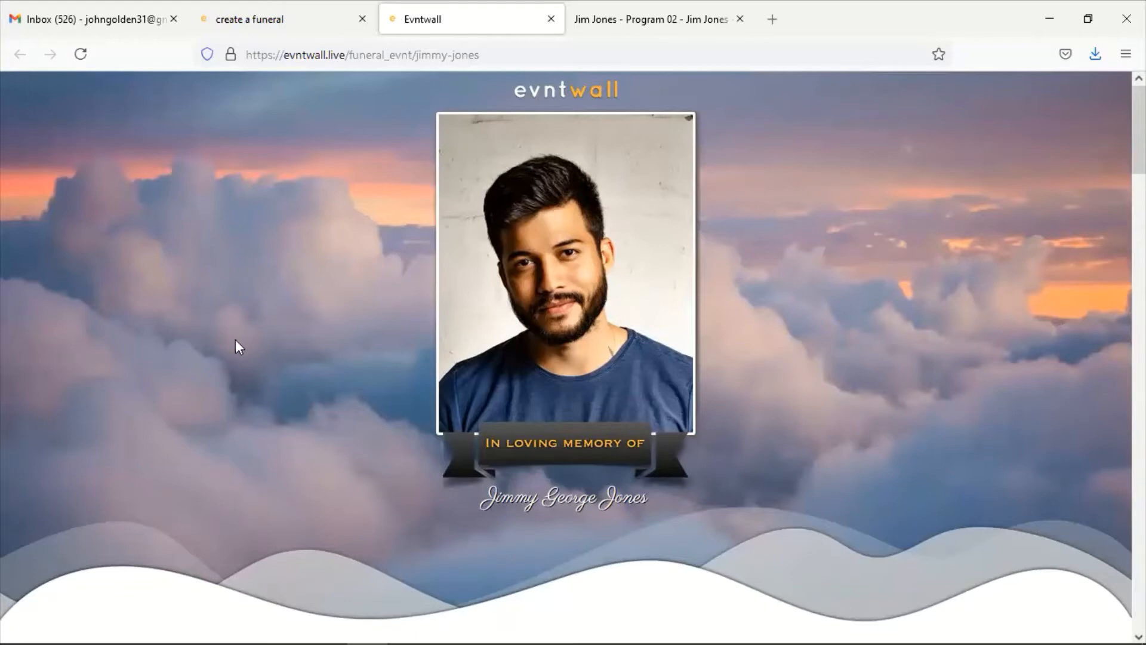
Upload pexels-guillaume-meurice-1591447 as the alternative header background and save with 'update evnt'
{"action": "left_click", "coordinate": [270, 28]}
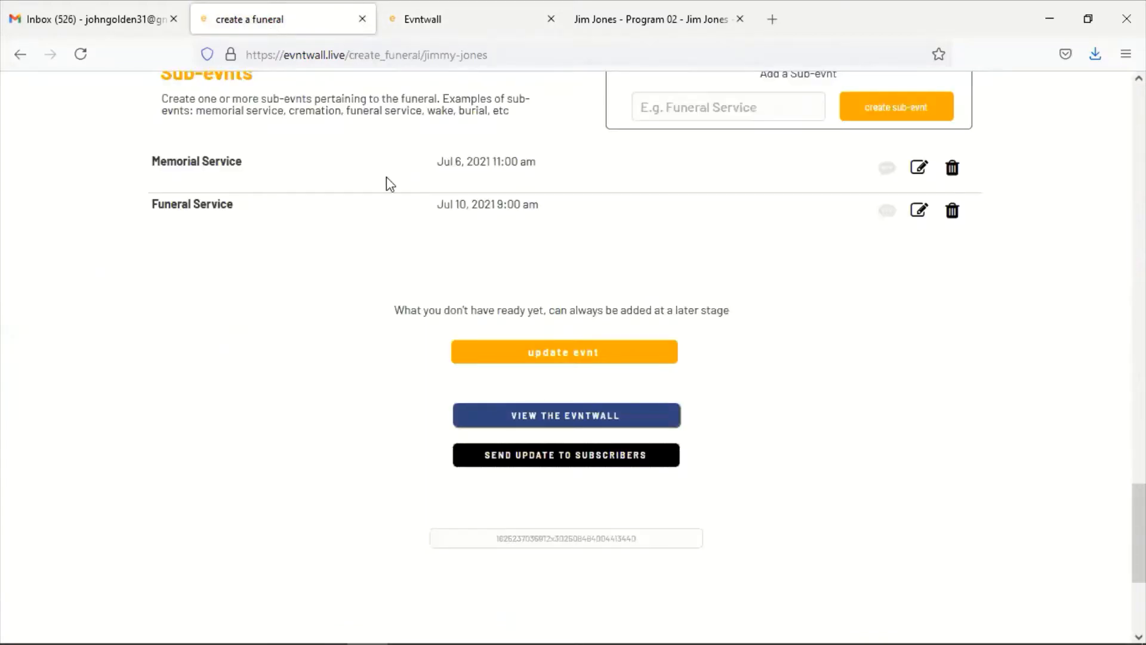
{"action": "scroll", "coordinate": [386, 176], "scroll_direction": "up", "scroll_amount": 7}
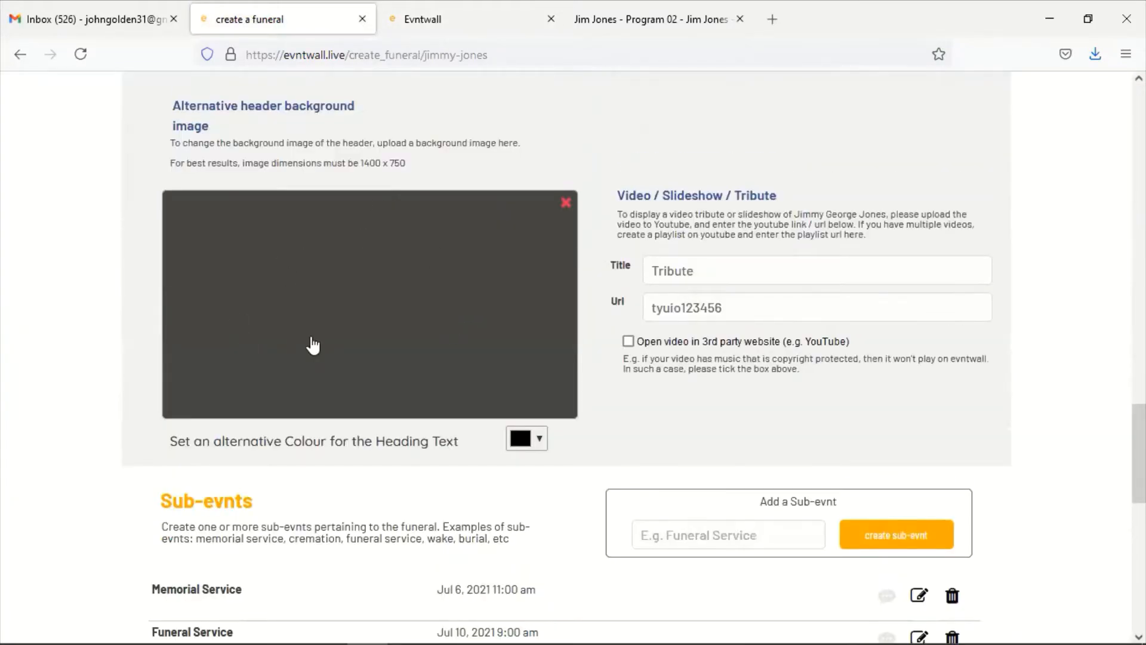
{"action": "left_click", "coordinate": [327, 309]}
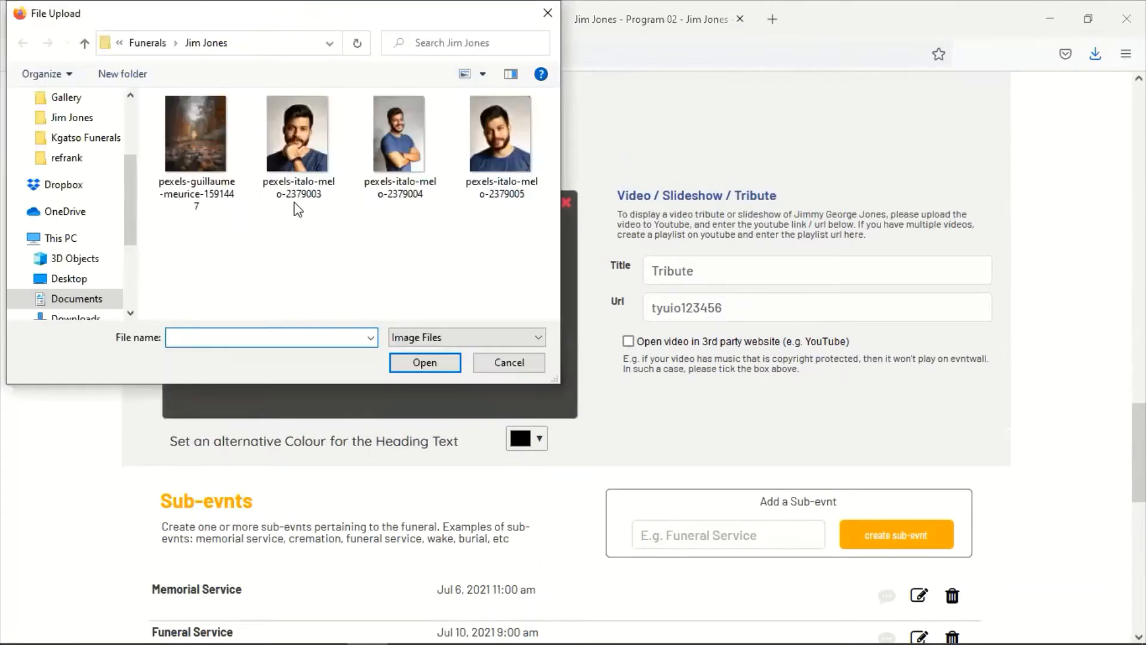
{"action": "left_click", "coordinate": [203, 138]}
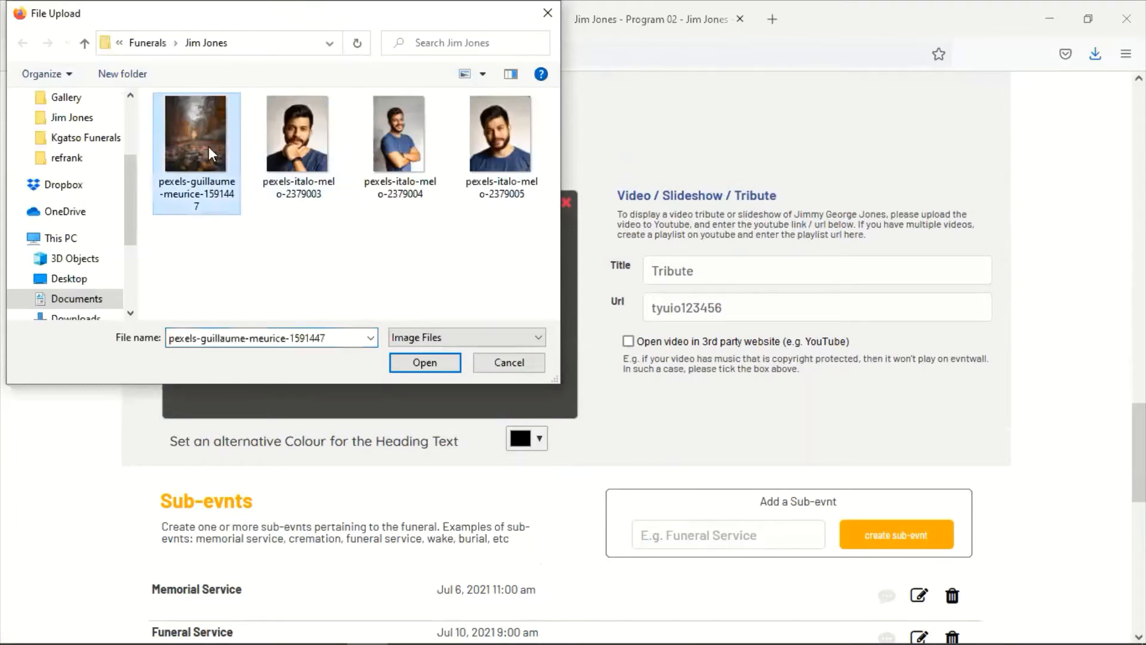
{"action": "left_click", "coordinate": [419, 363]}
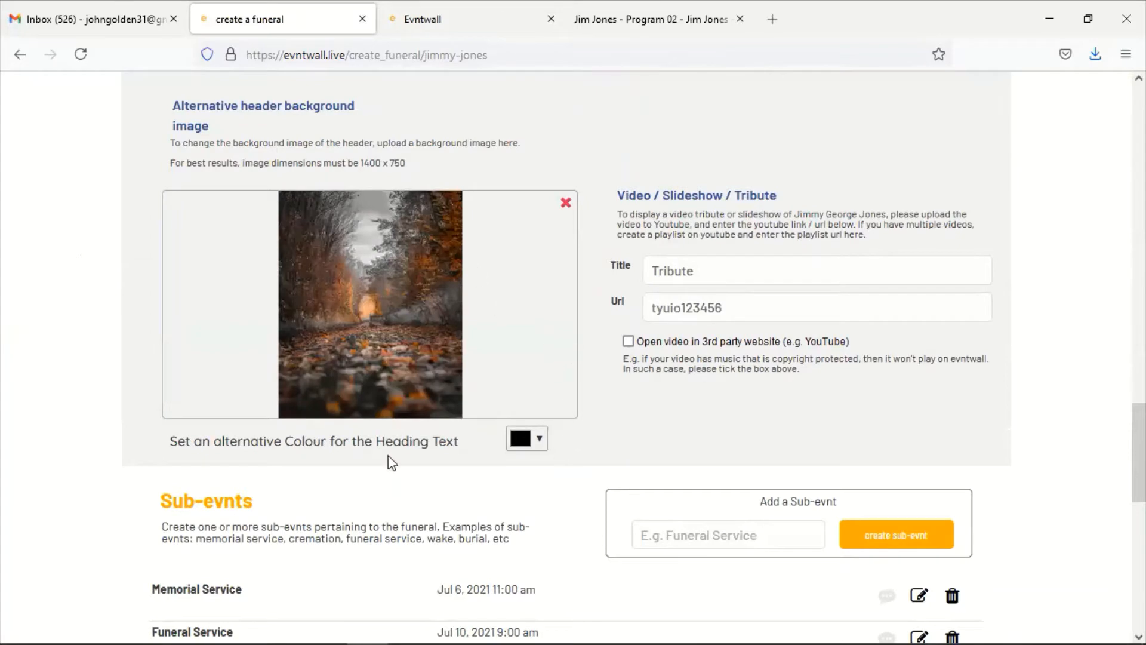
{"action": "scroll", "coordinate": [388, 455], "scroll_direction": "down", "scroll_amount": 5}
{"action": "left_click", "coordinate": [546, 442]}
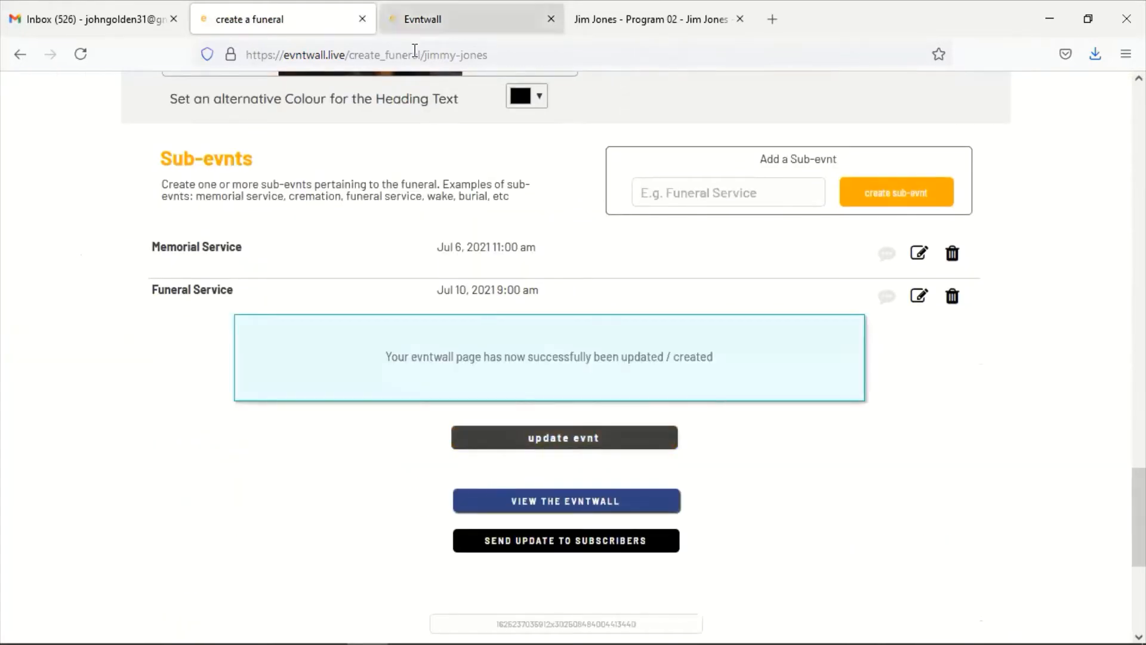
View the published page's autumn forest header and highlight the deceased's name heading
{"action": "key", "text": "ctrl+Tab"}
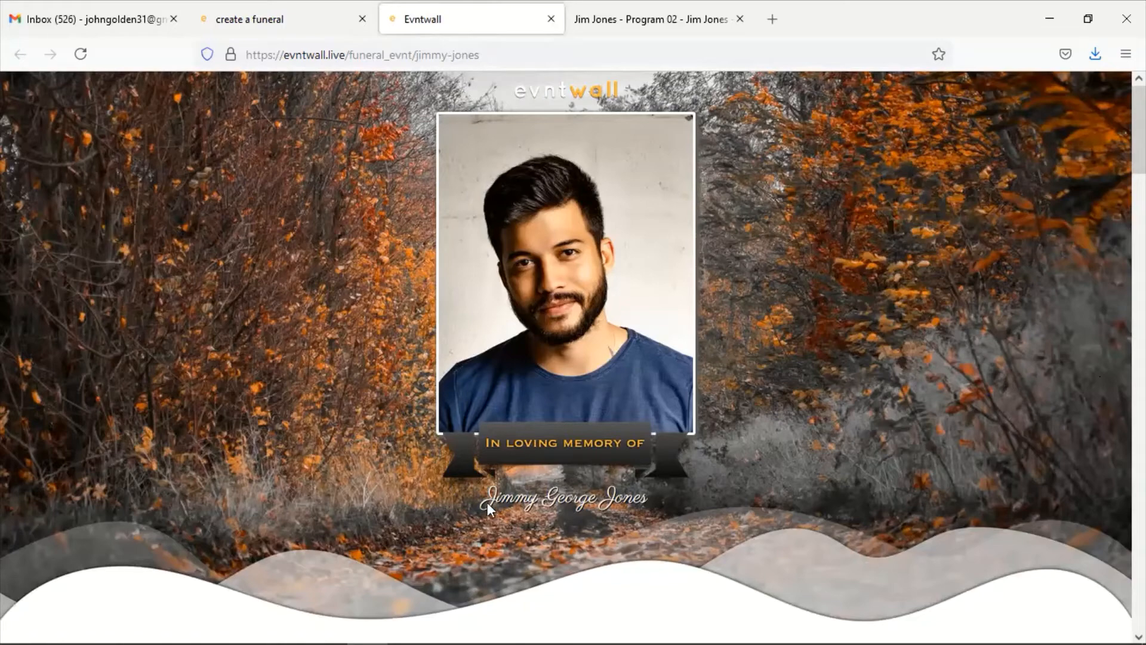
{"action": "left_click_drag", "start_coordinate": [475, 500], "coordinate": [682, 502]}
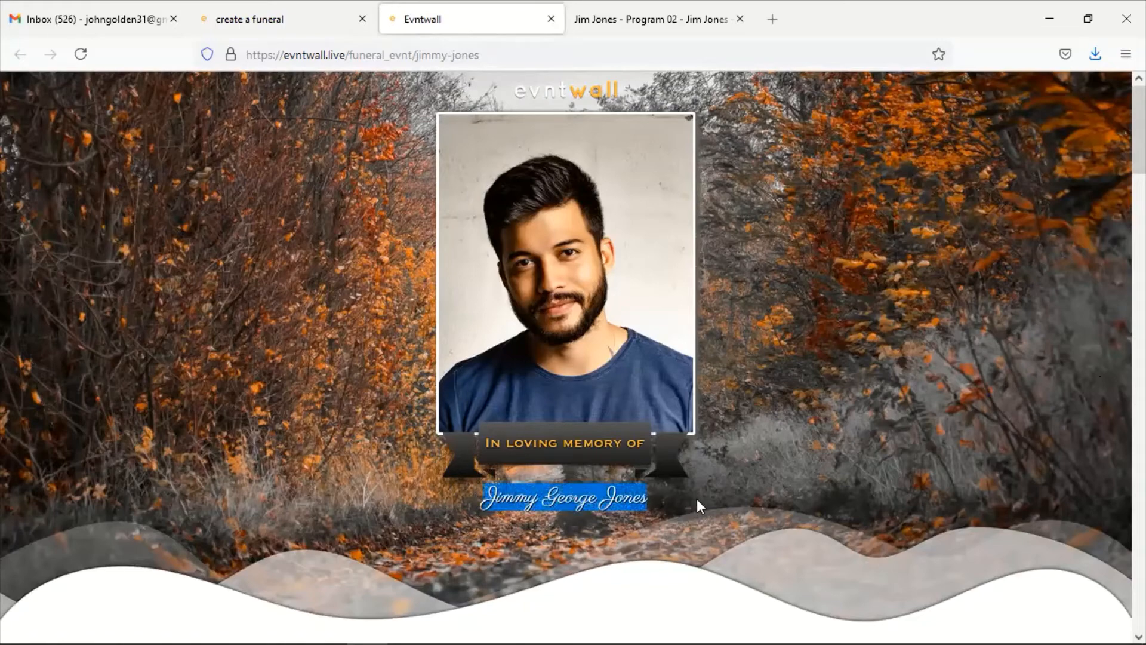
Set the heading text colour to yellow #fffc00, save the funeral page, and view the published page
{"action": "left_click", "coordinate": [291, 25]}
{"action": "scroll", "coordinate": [456, 398], "scroll_direction": "up", "scroll_amount": 4}
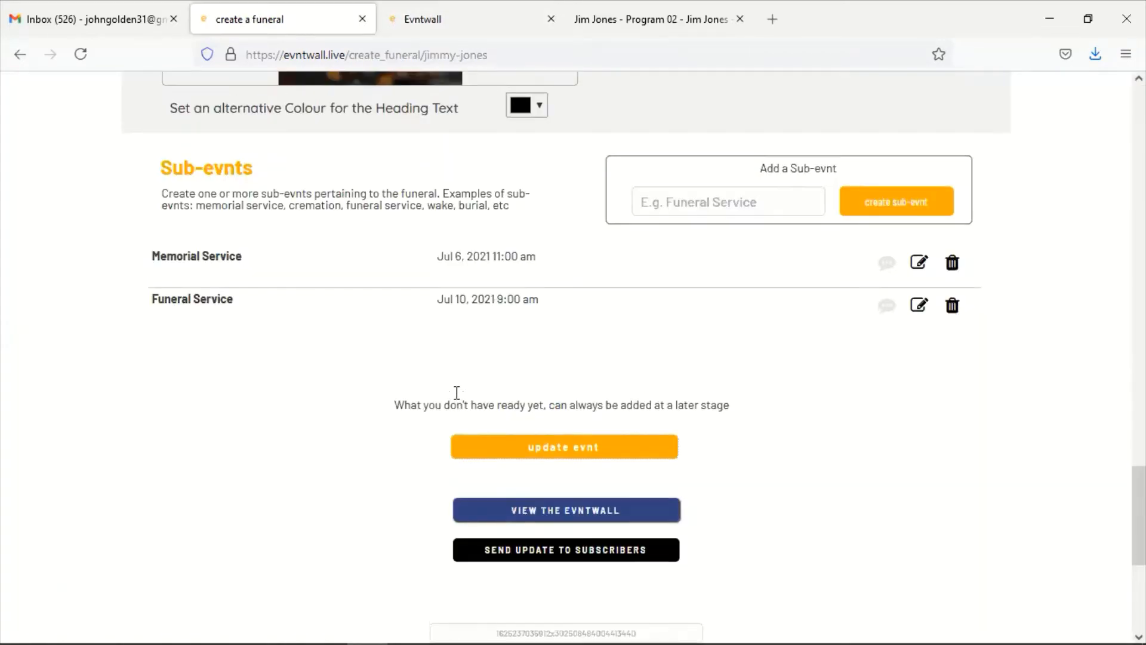
{"action": "scroll", "coordinate": [457, 399], "scroll_direction": "up", "scroll_amount": 1}
{"action": "left_click", "coordinate": [537, 358]}
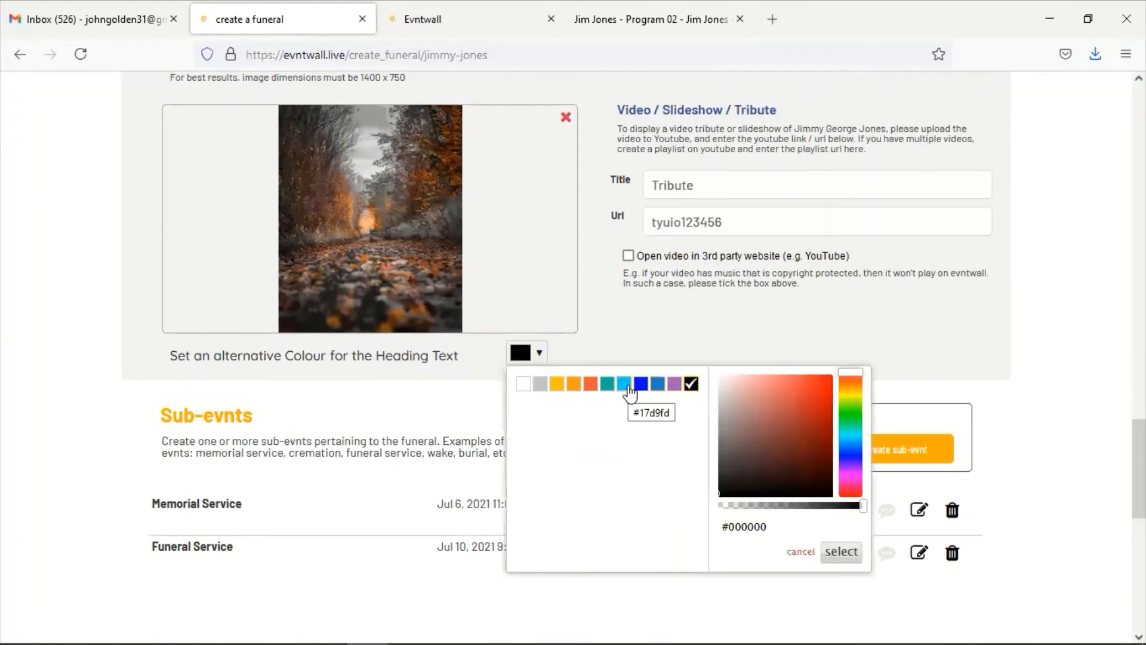
{"action": "left_click_drag", "start_coordinate": [849, 417], "coordinate": [843, 364]}
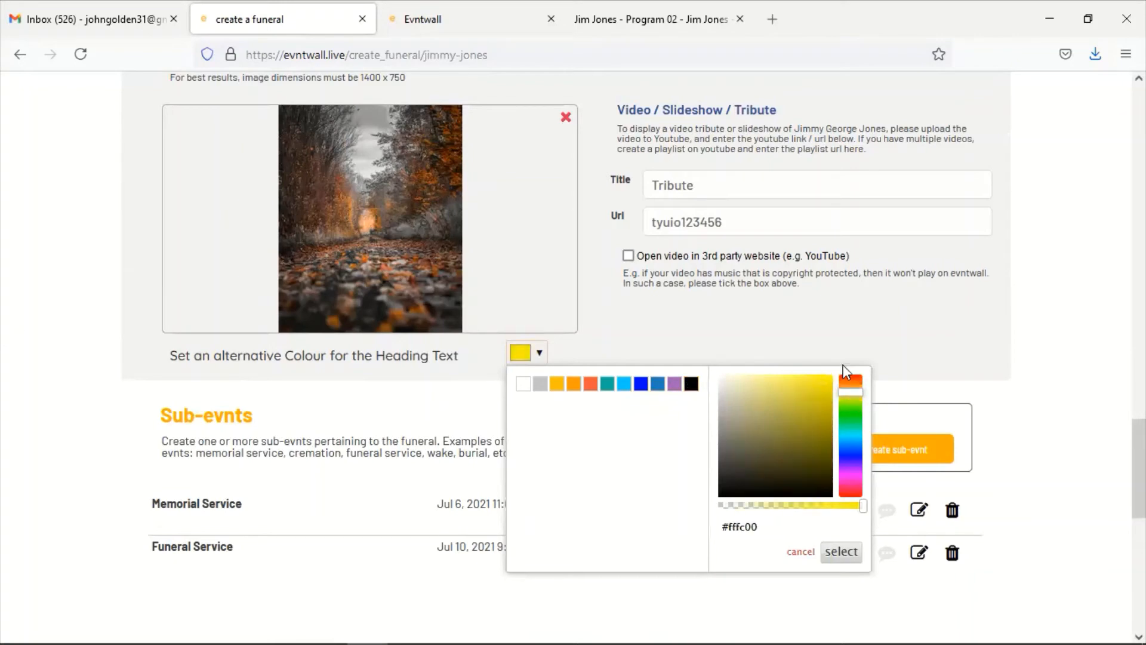
{"action": "left_click", "coordinate": [838, 552]}
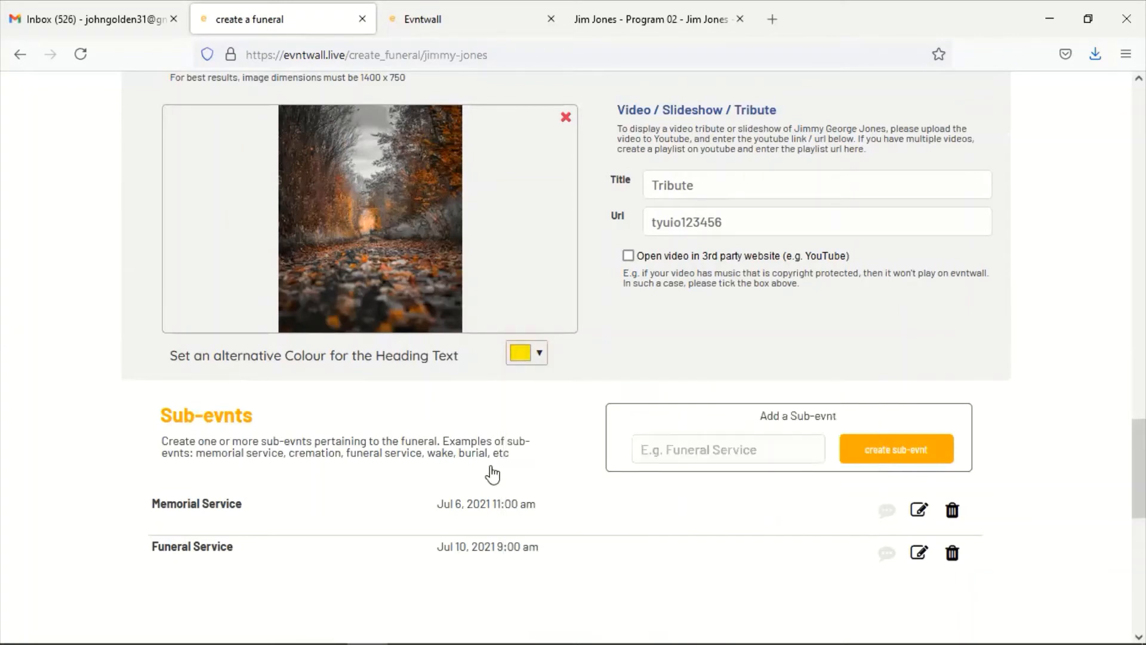
{"action": "scroll", "coordinate": [489, 471], "scroll_direction": "down", "scroll_amount": 3}
{"action": "scroll", "coordinate": [489, 471], "scroll_direction": "down", "scroll_amount": 1}
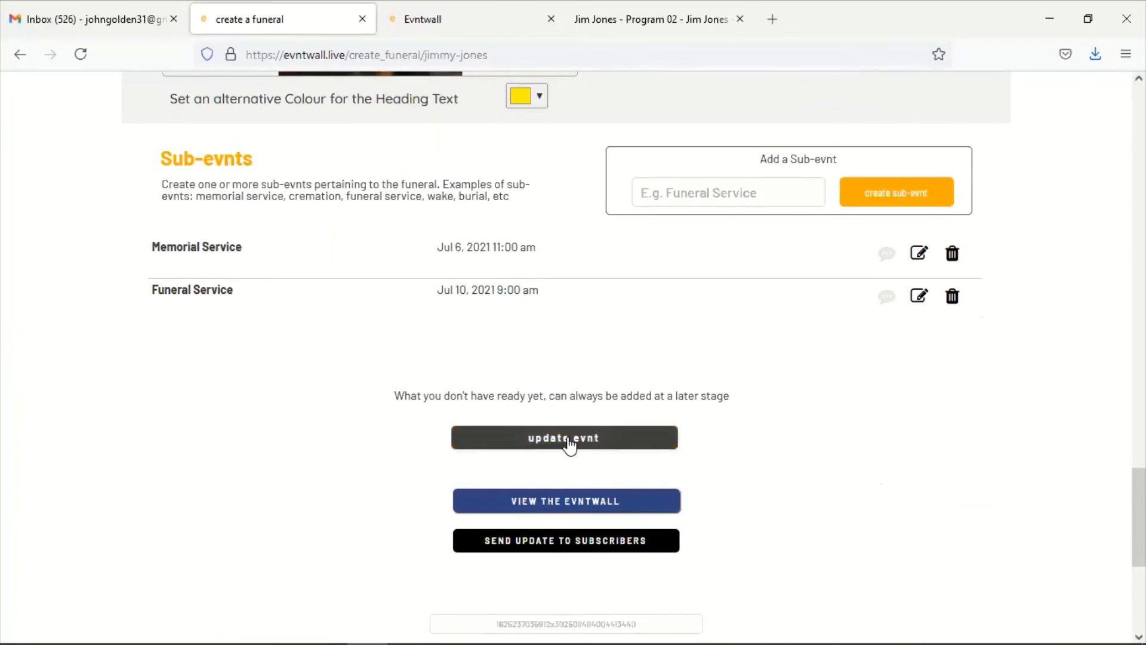
{"action": "left_click", "coordinate": [567, 441]}
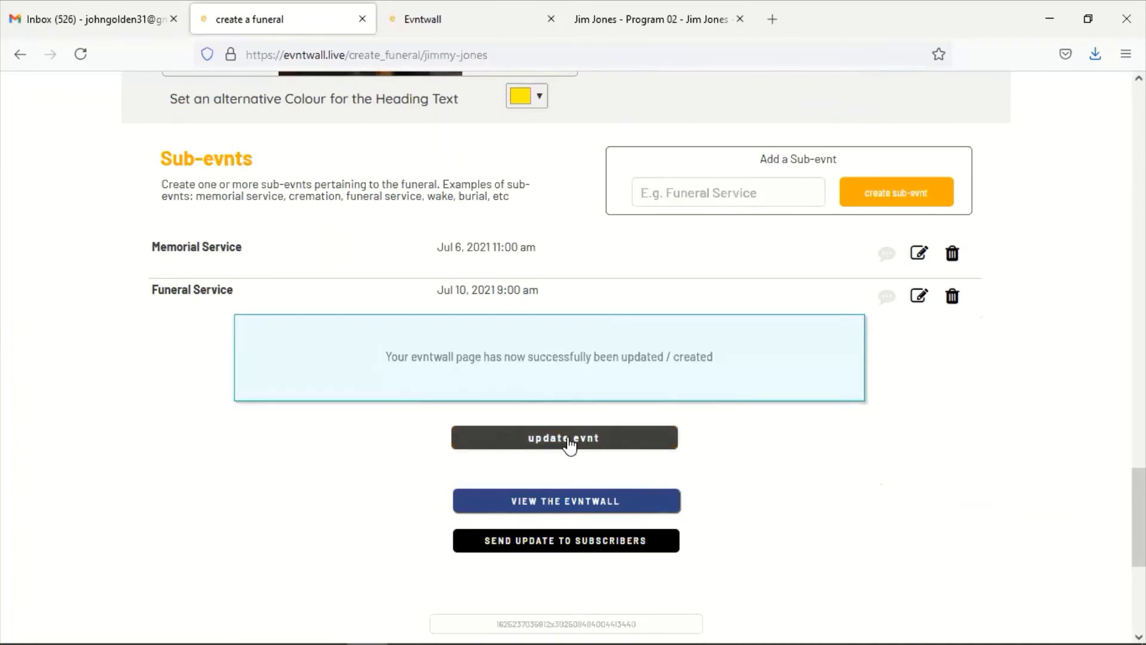
{"action": "left_click", "coordinate": [410, 35]}
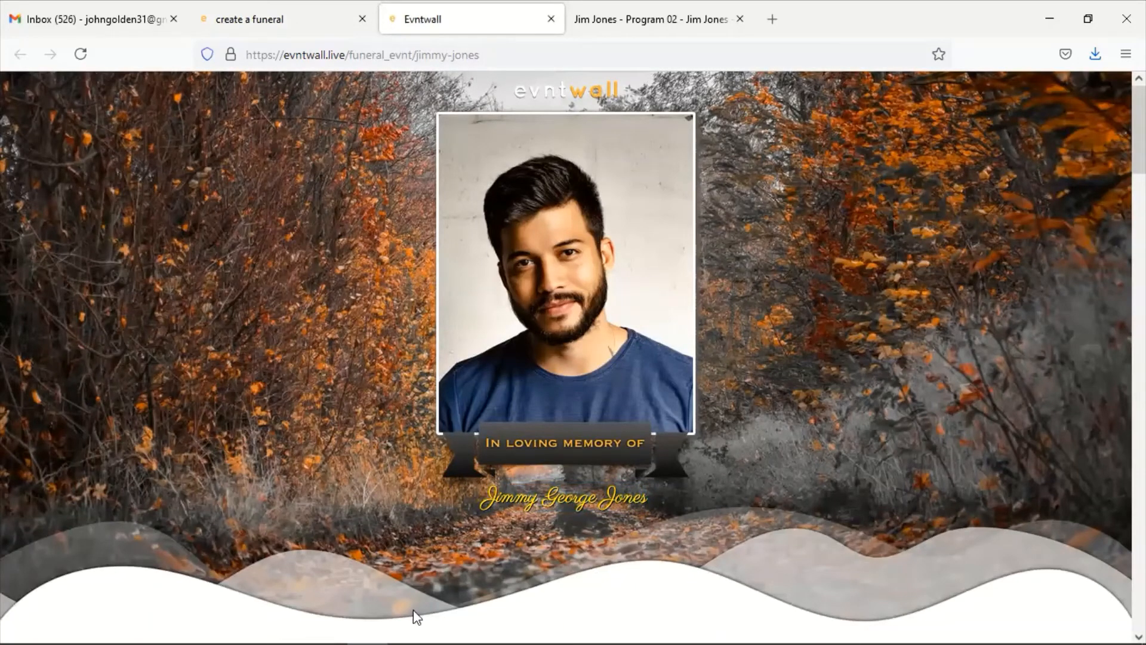
{"action": "scroll", "coordinate": [343, 549], "scroll_direction": "down", "scroll_amount": 15}
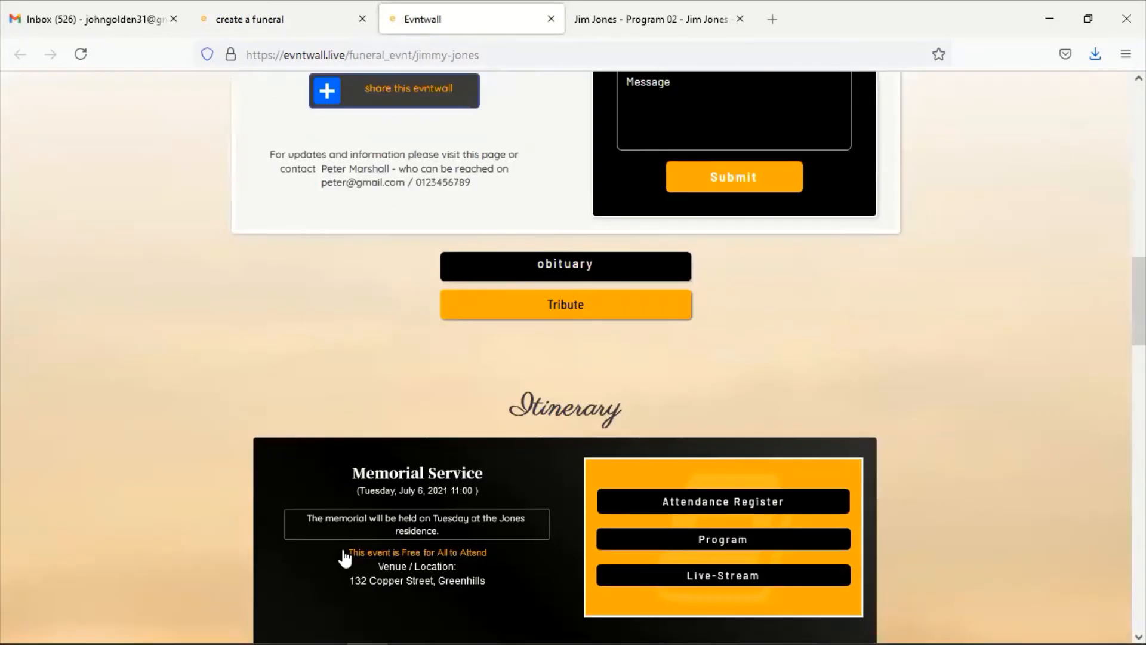
{"action": "scroll", "coordinate": [346, 555], "scroll_direction": "down", "scroll_amount": 10}
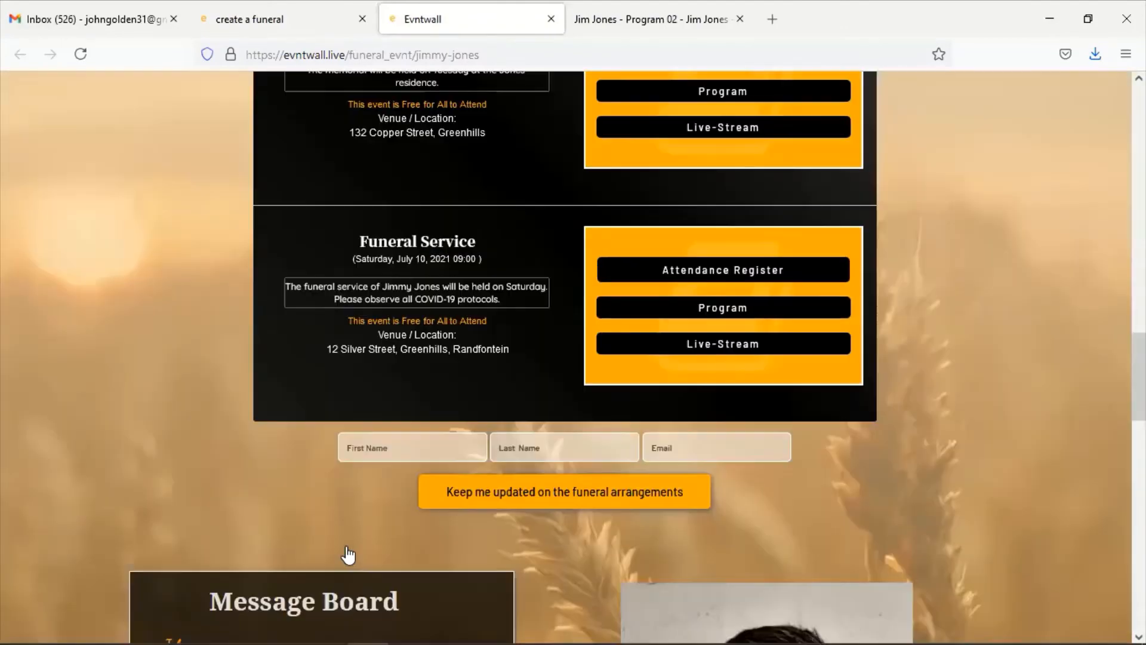
{"action": "scroll", "coordinate": [348, 553], "scroll_direction": "down", "scroll_amount": 10}
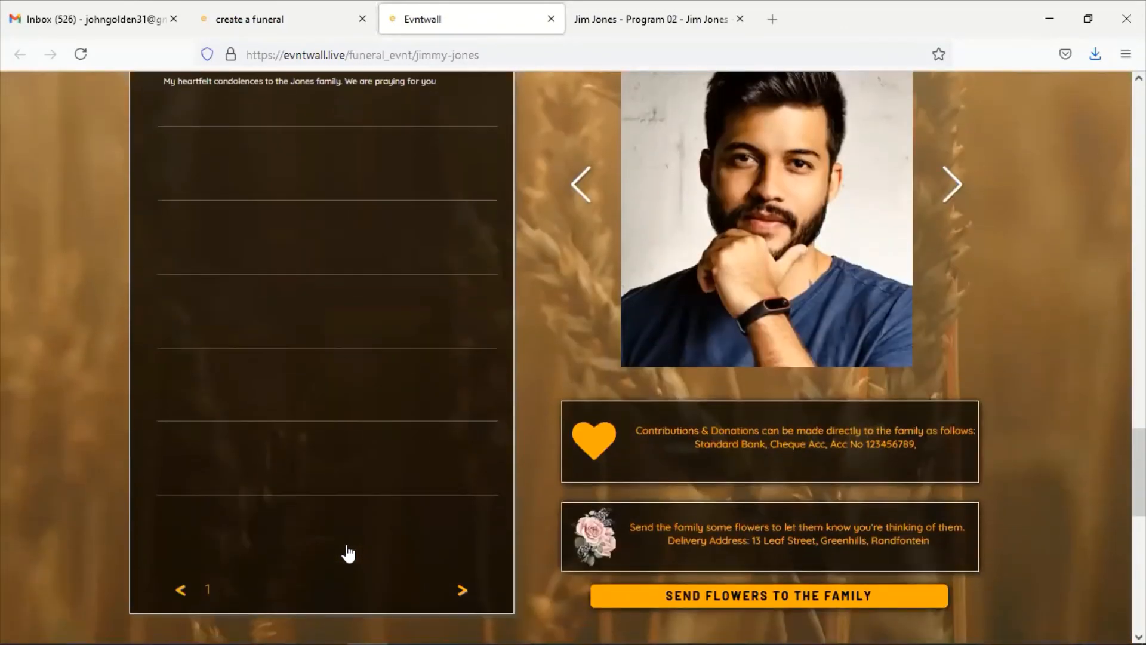
{"action": "scroll", "coordinate": [348, 552], "scroll_direction": "down", "scroll_amount": 5}
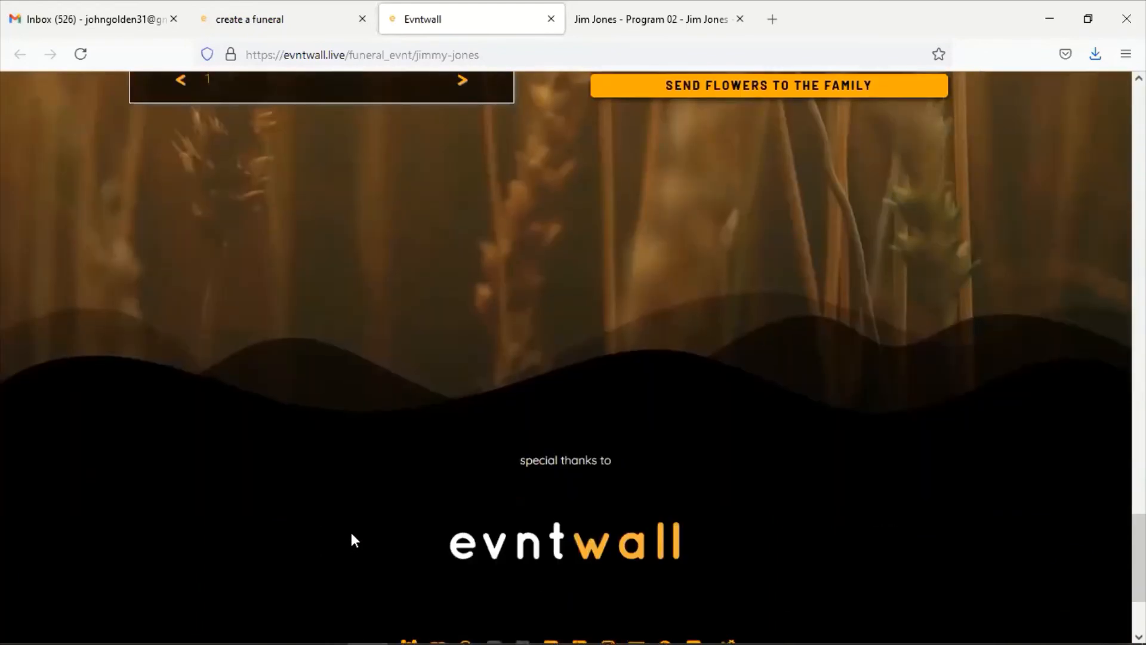
{"action": "scroll", "coordinate": [351, 538], "scroll_direction": "up", "scroll_amount": 8}
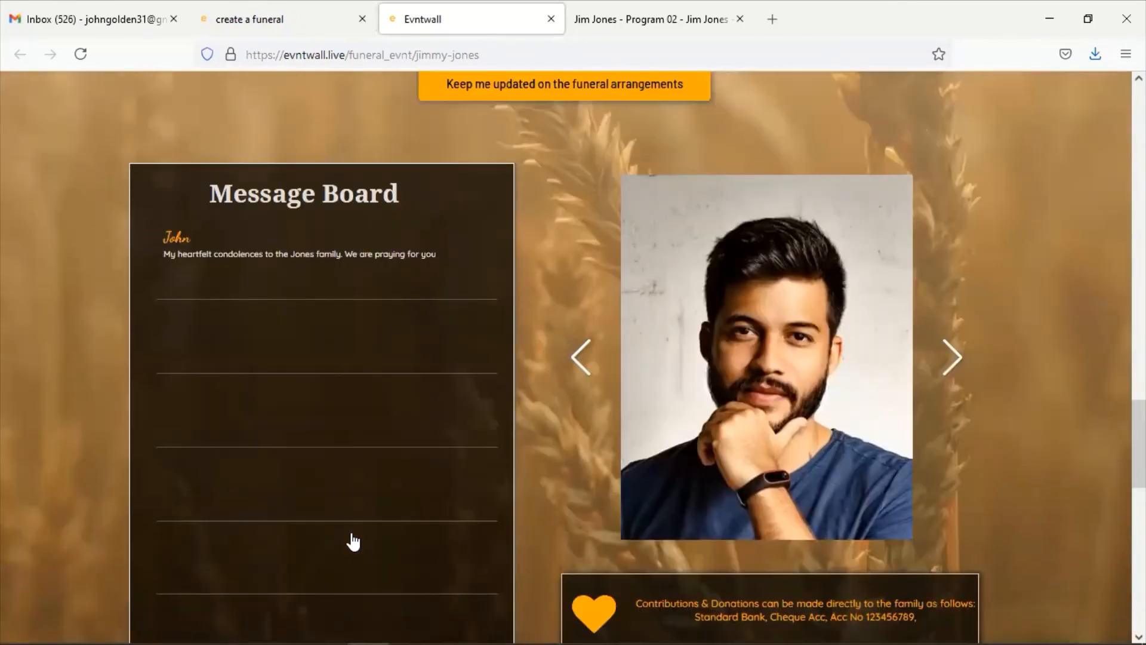
{"action": "scroll", "coordinate": [353, 542], "scroll_direction": "up", "scroll_amount": 10}
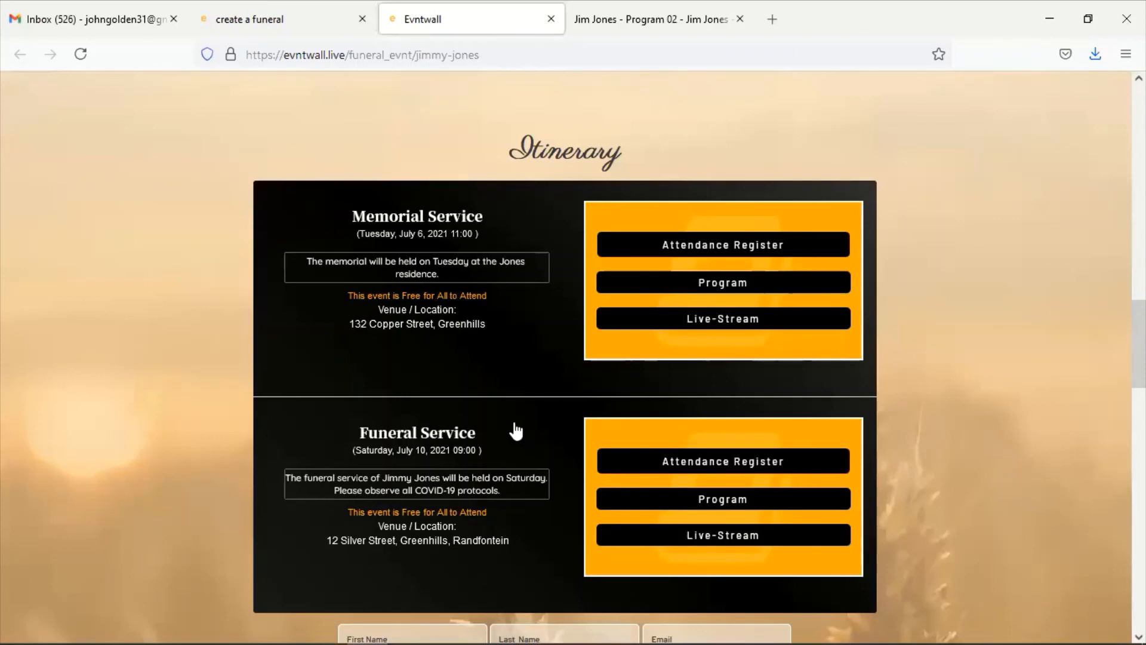
{"action": "scroll", "coordinate": [515, 430], "scroll_direction": "down", "scroll_amount": 2}
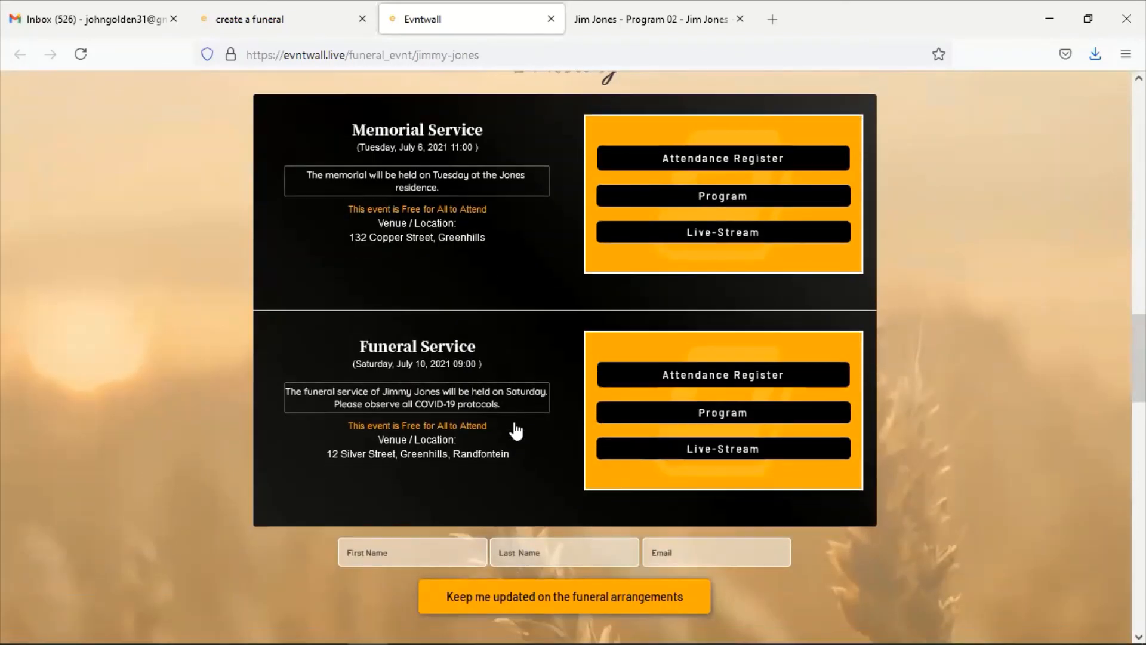
{"action": "scroll", "coordinate": [516, 430], "scroll_direction": "down", "scroll_amount": 4}
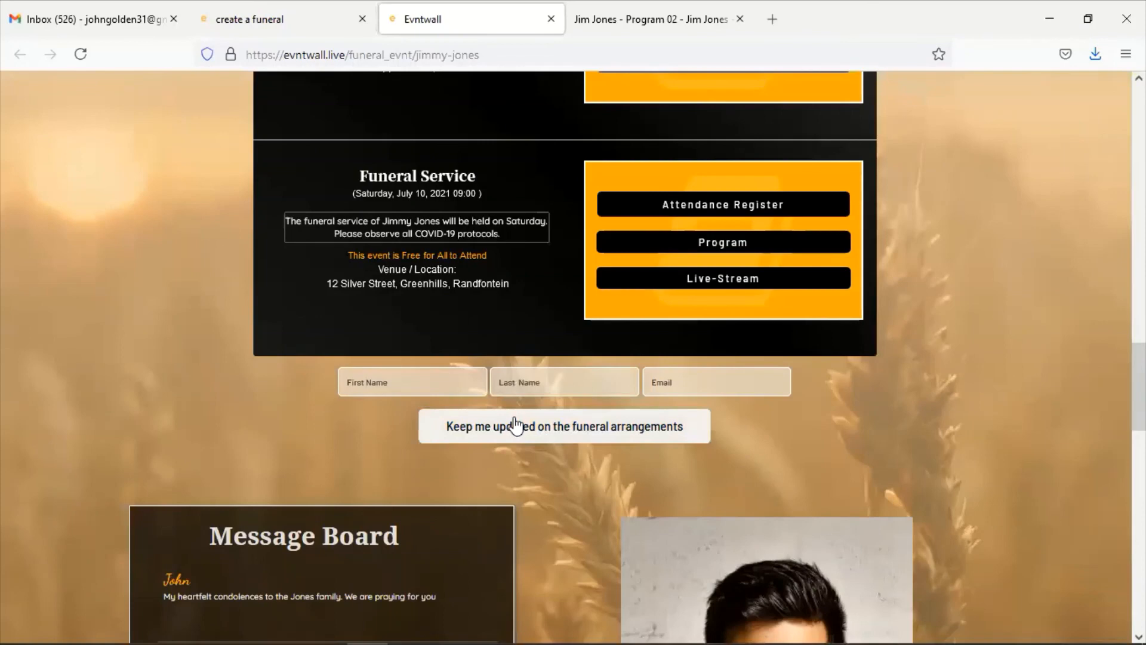